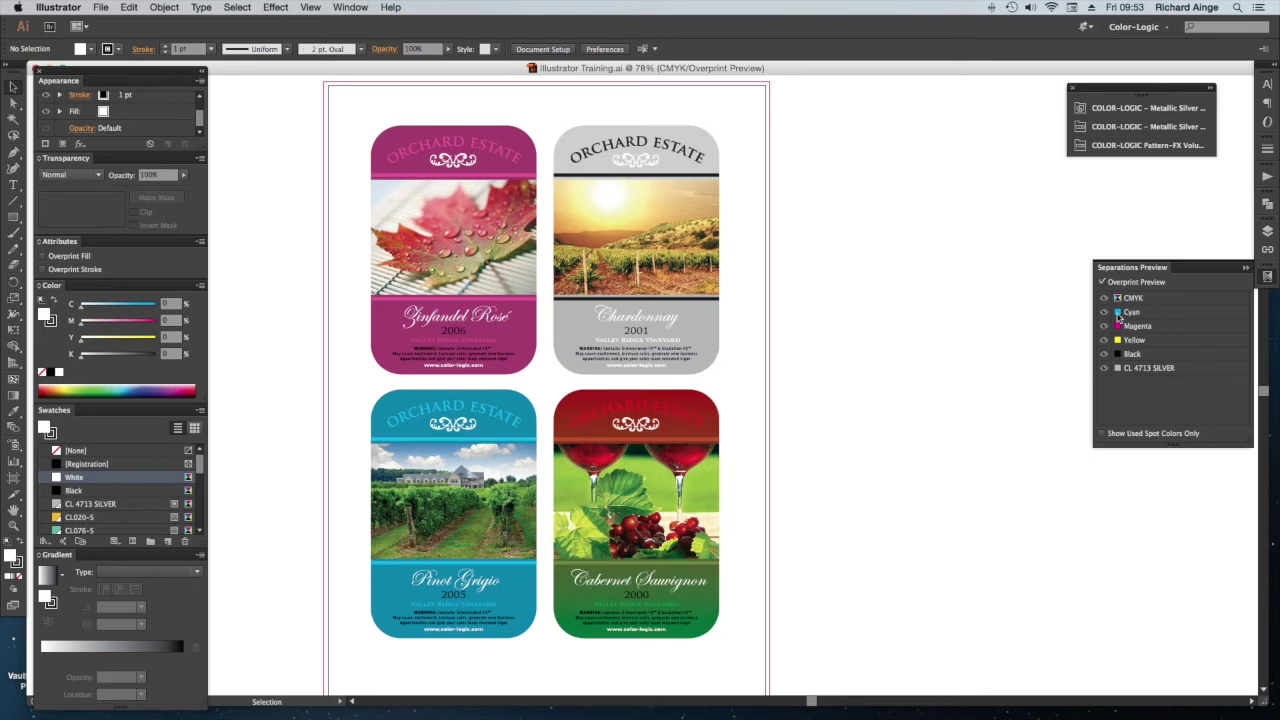
Hide the CMYK separations to inspect only the CL 4713 SILVER plate of the four labels, and restore them.
left_click(1104, 298)
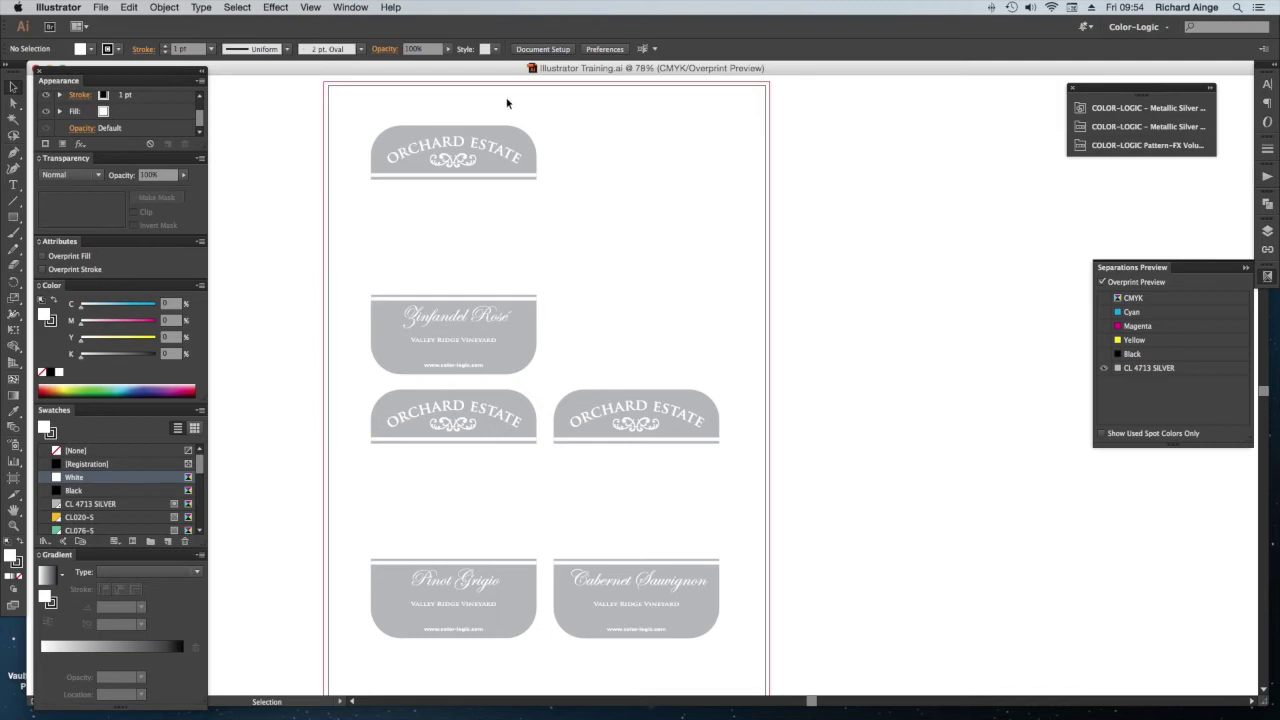
left_click(1104, 298)
Open the COLOR-LOGIC - Metallic Silver Graphic Styles library and look through its list of styles.
key("z")
left_click_drag(490, 96, 760, 411)
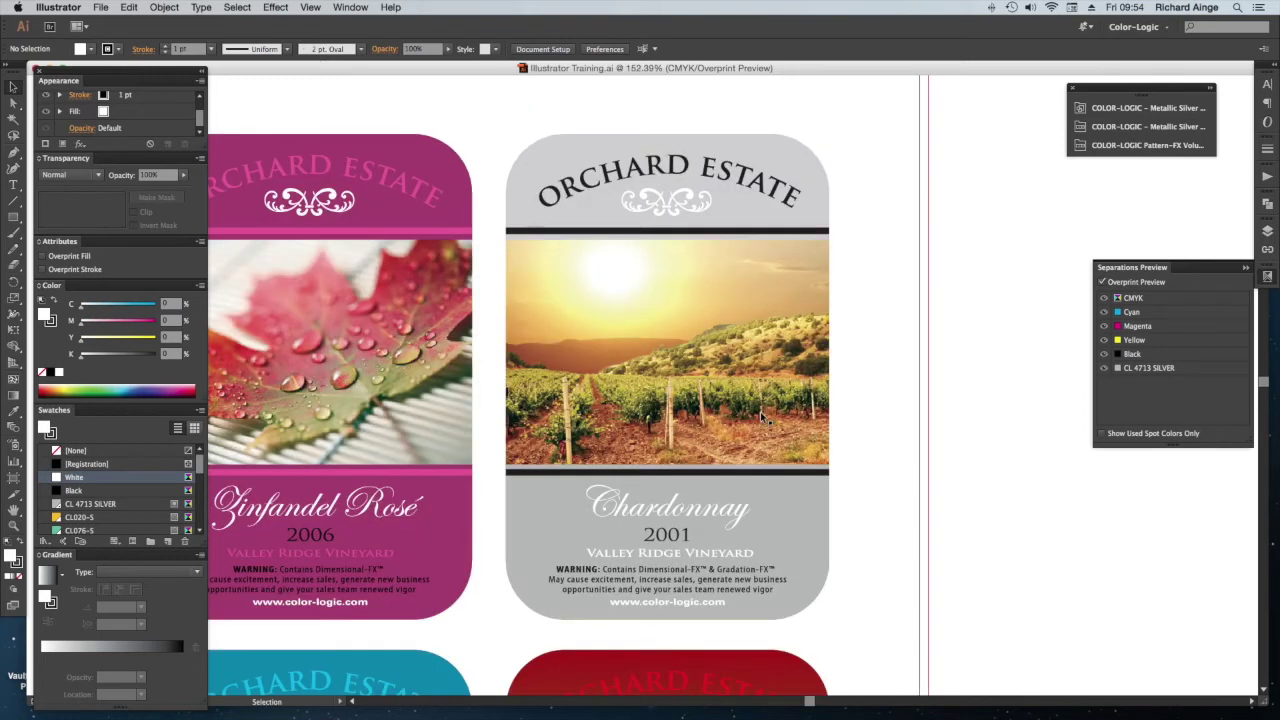
left_click(312, 7)
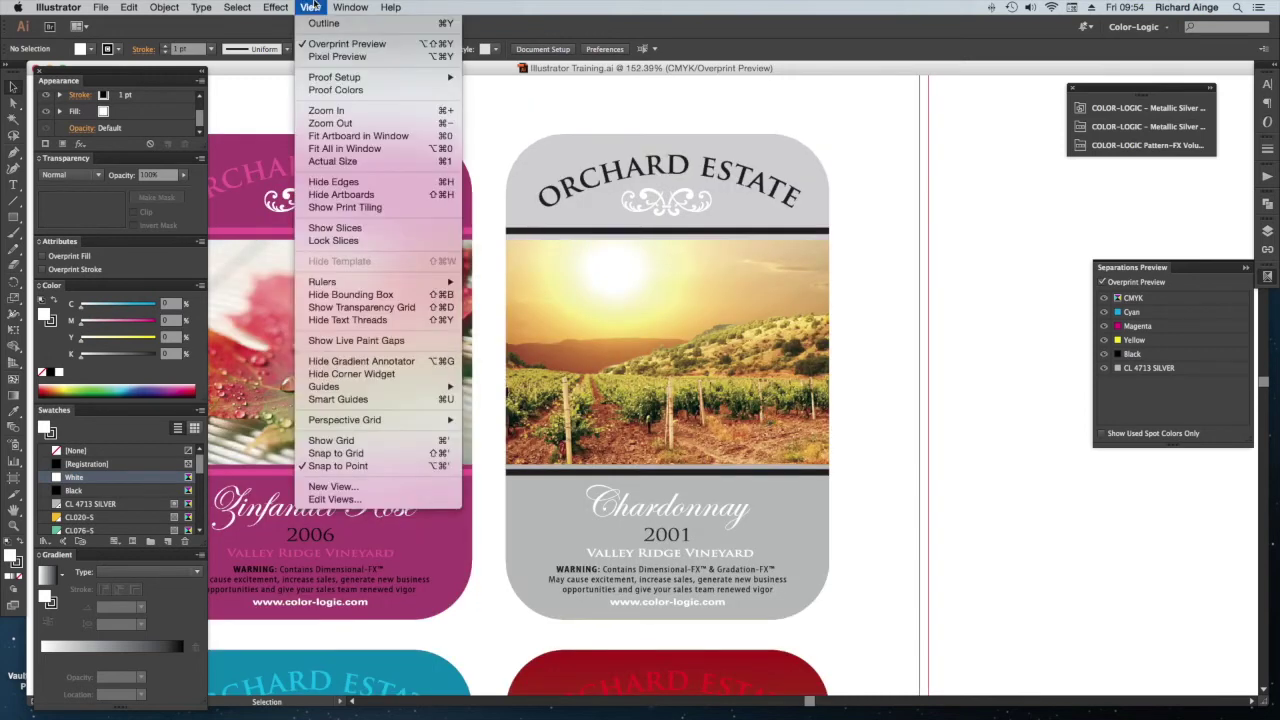
mouse_move(350, 7)
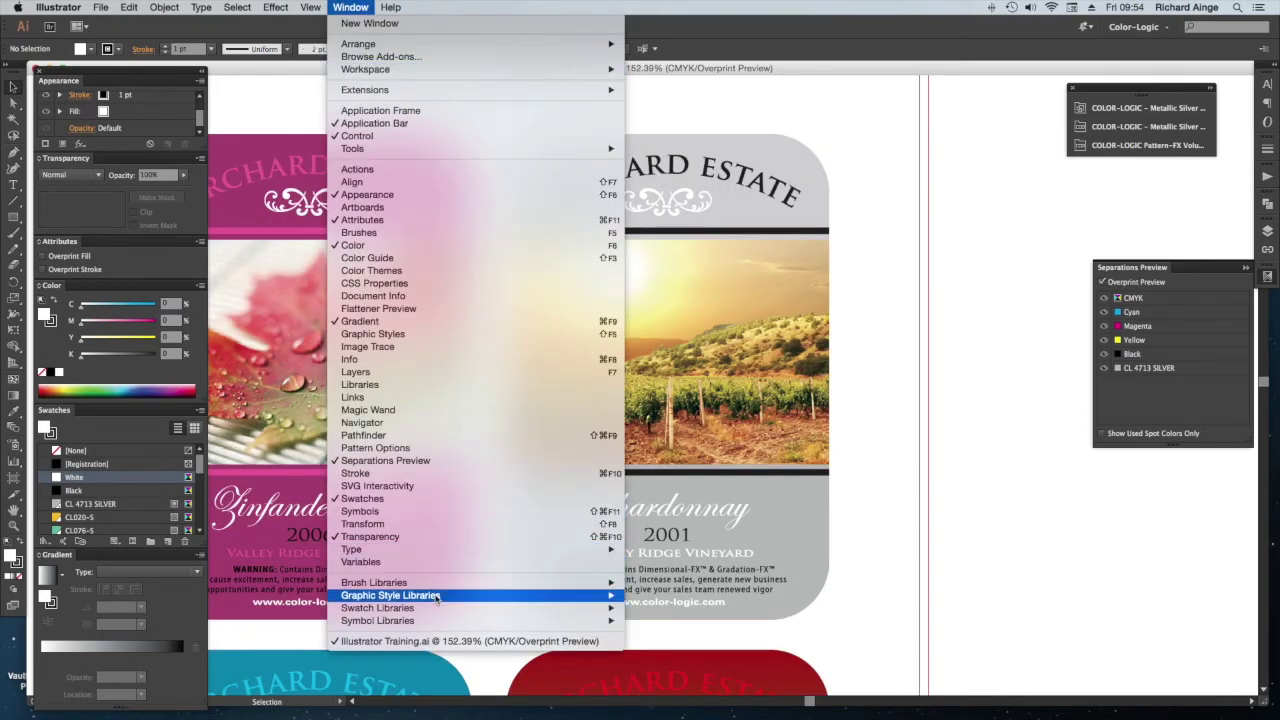
mouse_move(435, 600)
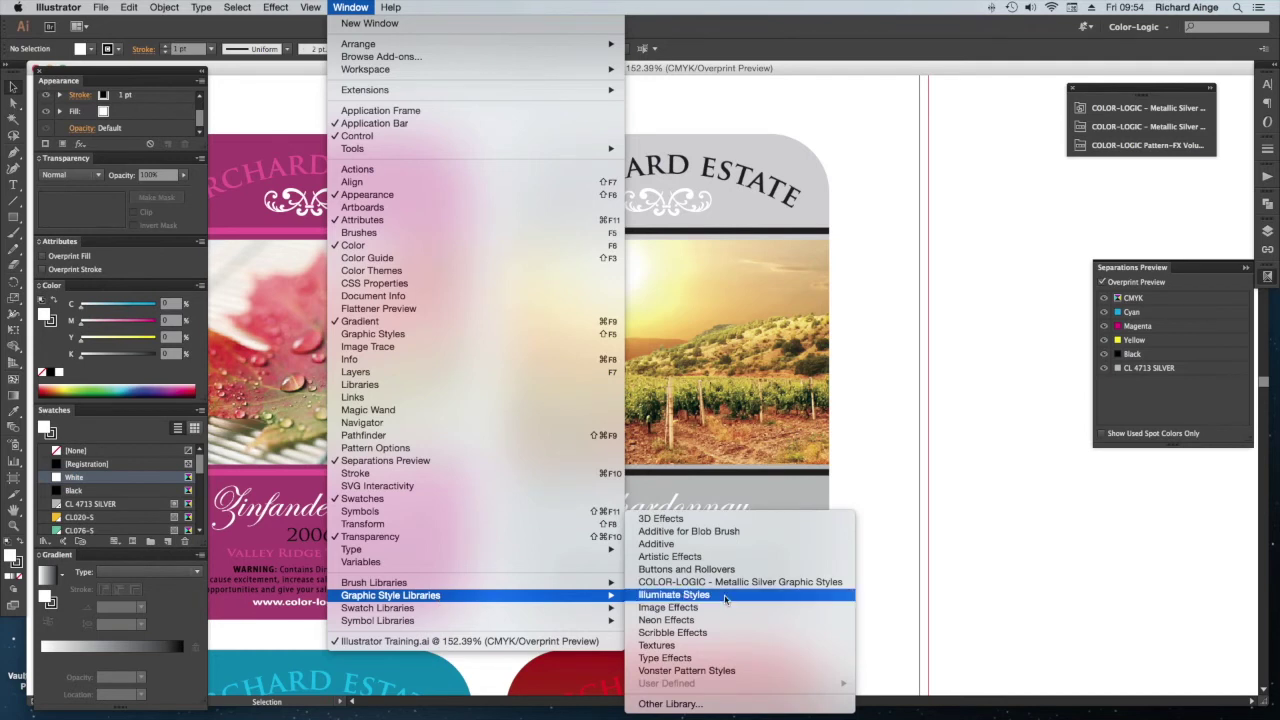
left_click(775, 582)
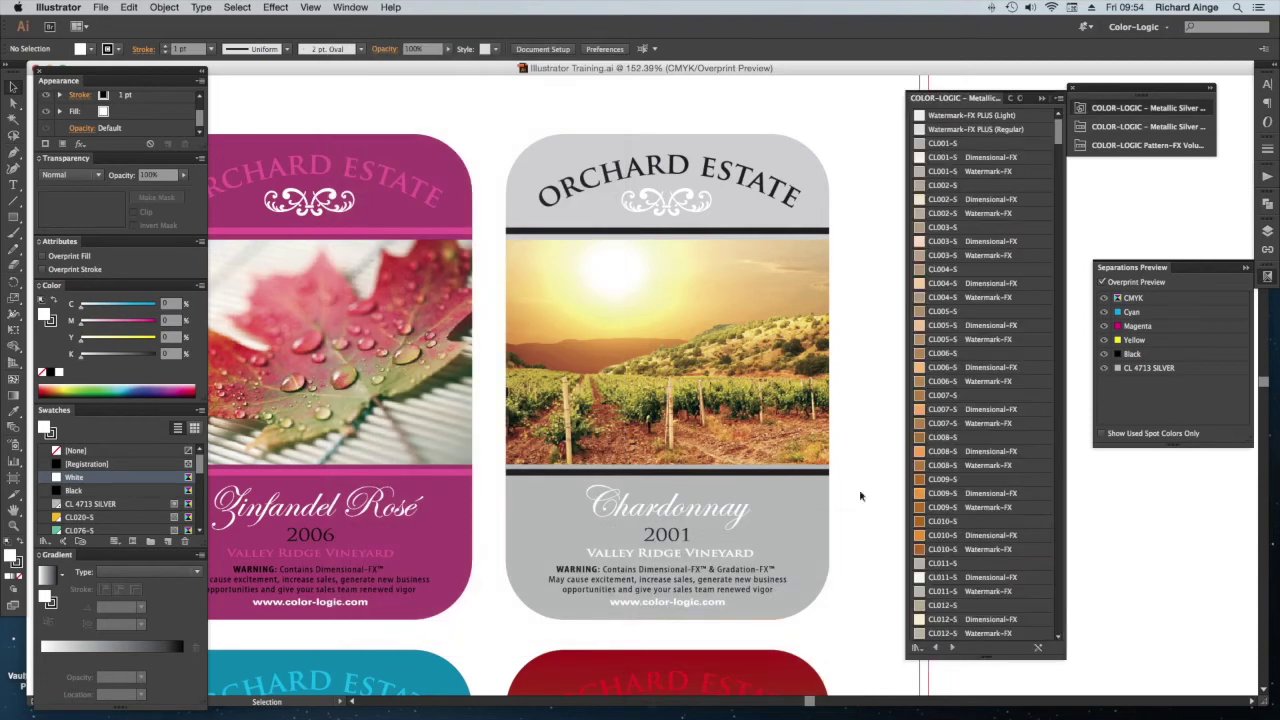
left_click_drag(1060, 137, 1048, 262)
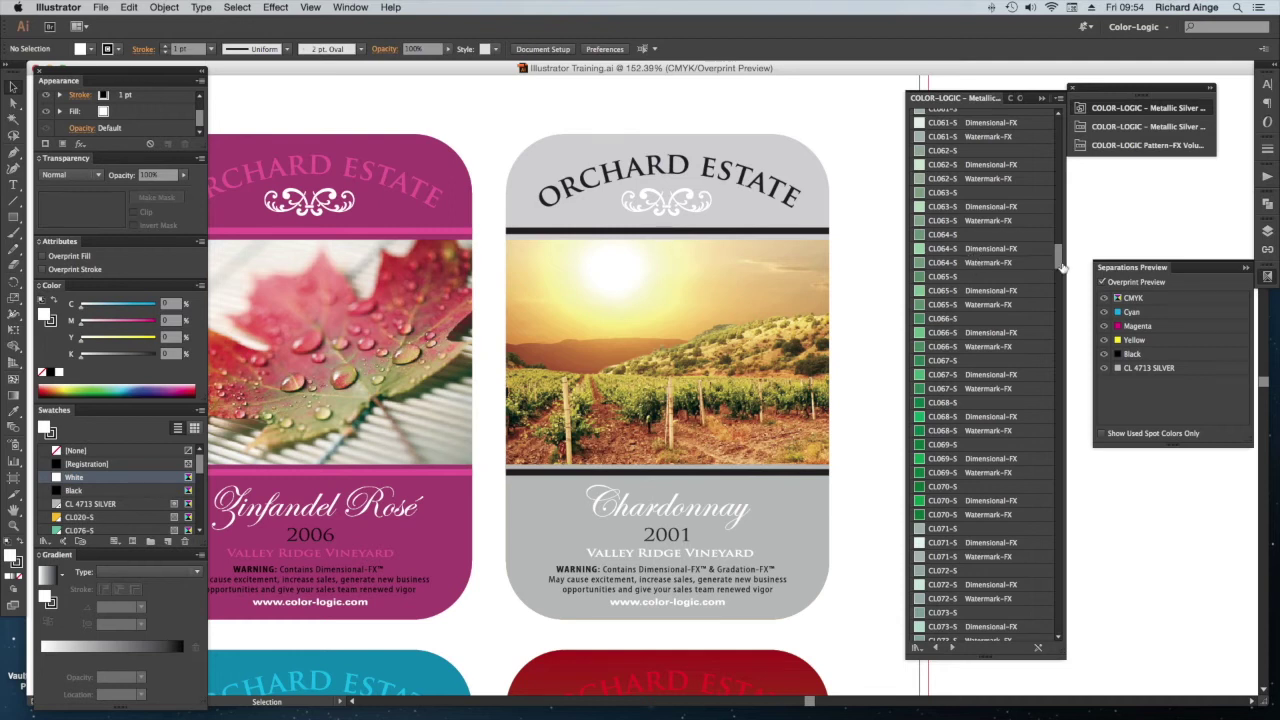
left_click_drag(1062, 268, 1062, 125)
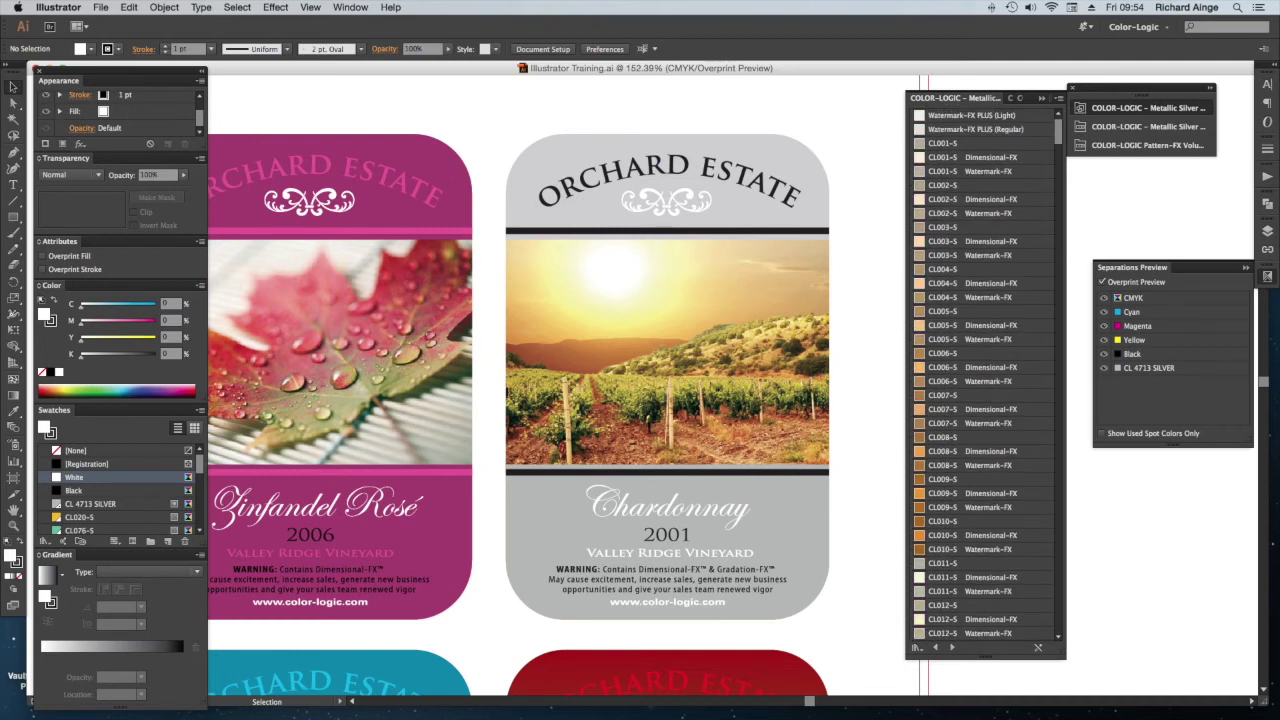
Apply the CL017-S graphic style to the upper grey panel of the Chardonnay label.
key("a")
left_click(794, 165)
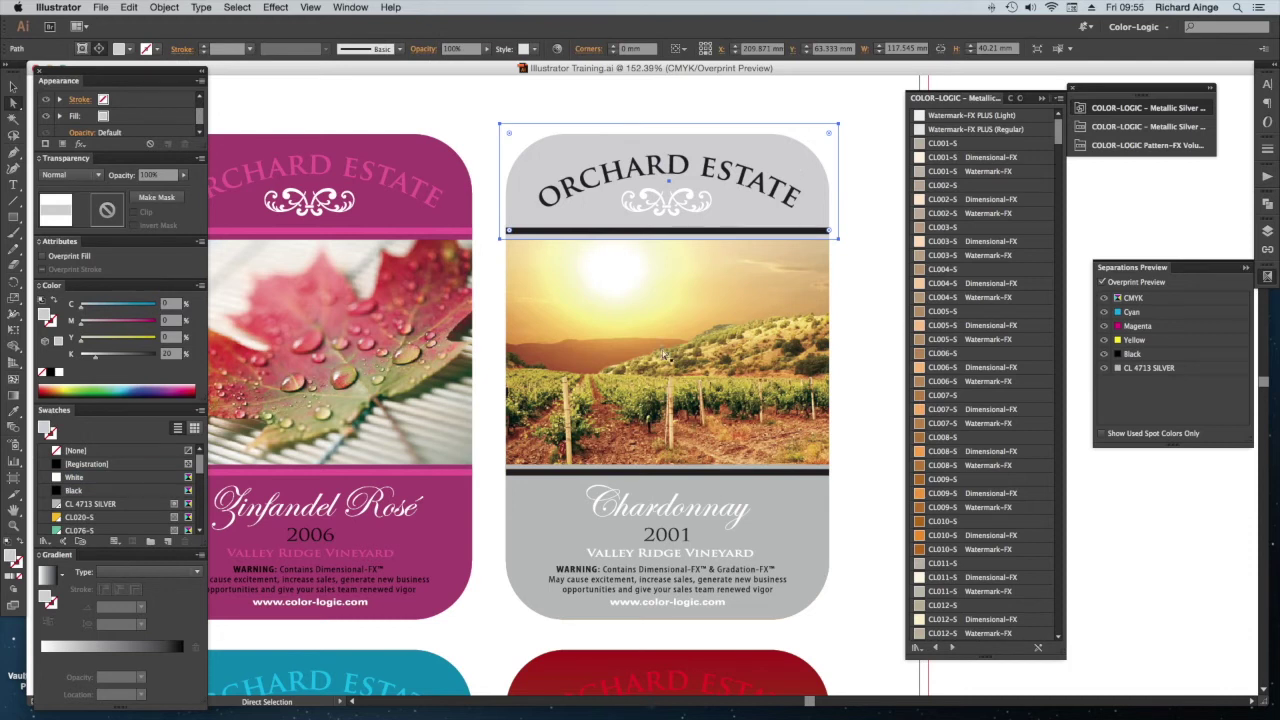
scroll(1001, 378, "down", 3)
scroll(1001, 378, "down", 6)
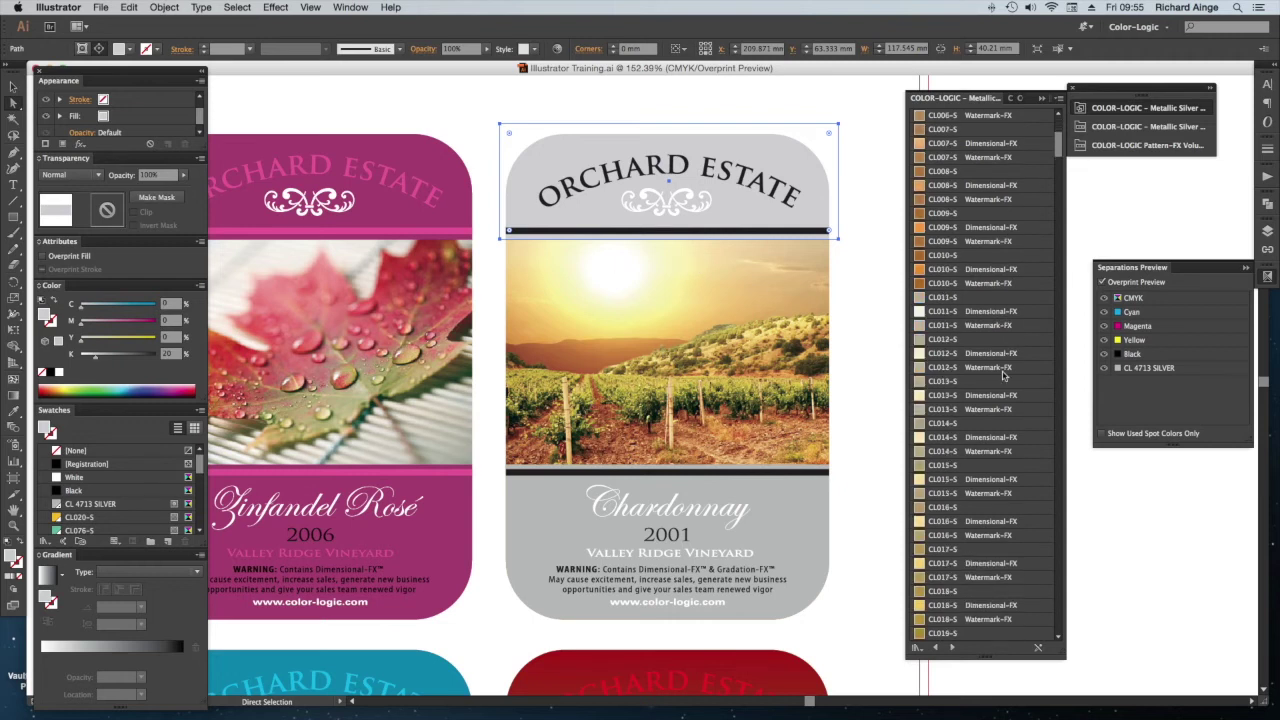
left_click(944, 550)
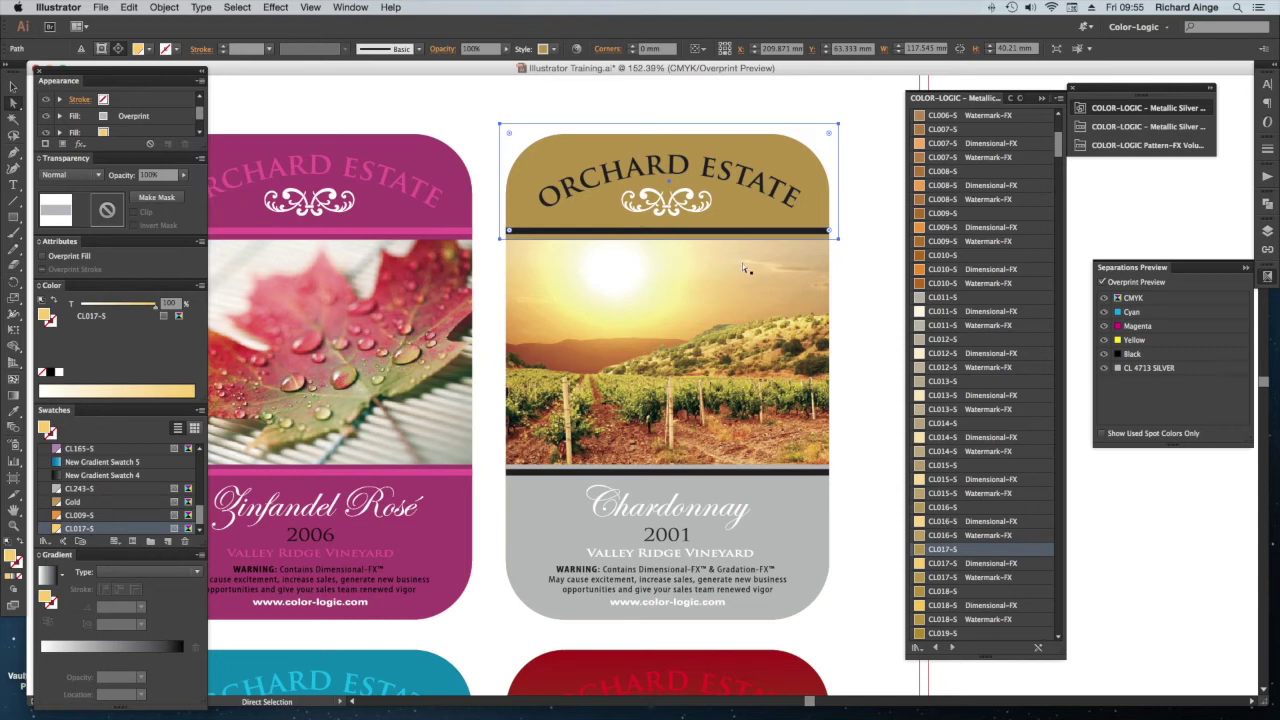
Apply the CL017-S Dimensional-FX style to the stripe above the Chardonnay photo and the ORCHARD ESTATE lettering.
left_click(757, 233)
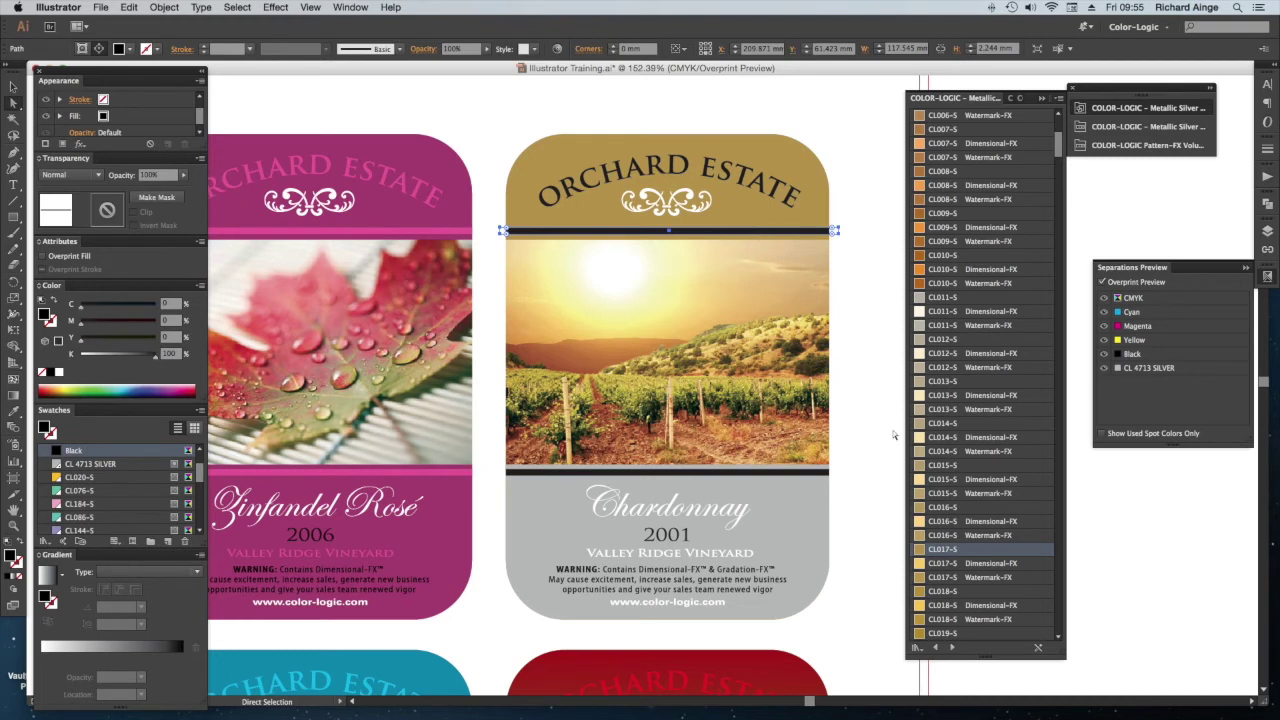
left_click(970, 563)
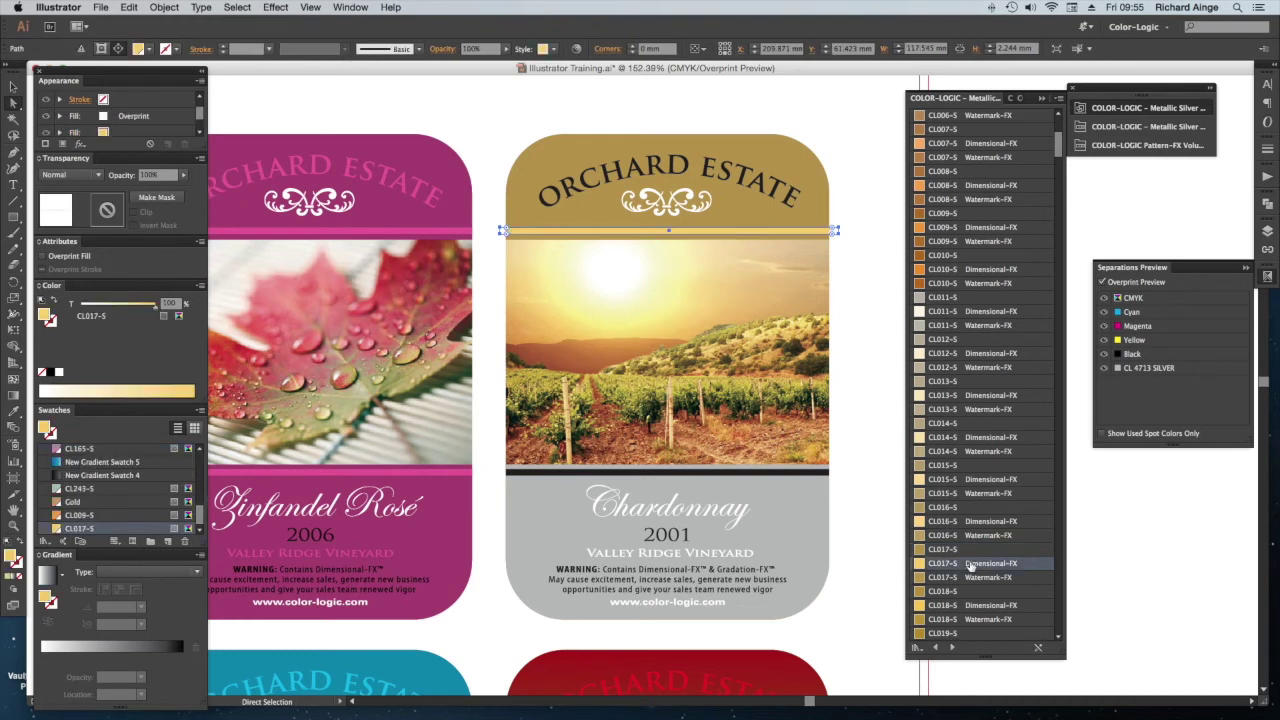
left_click(872, 270)
left_click(775, 200)
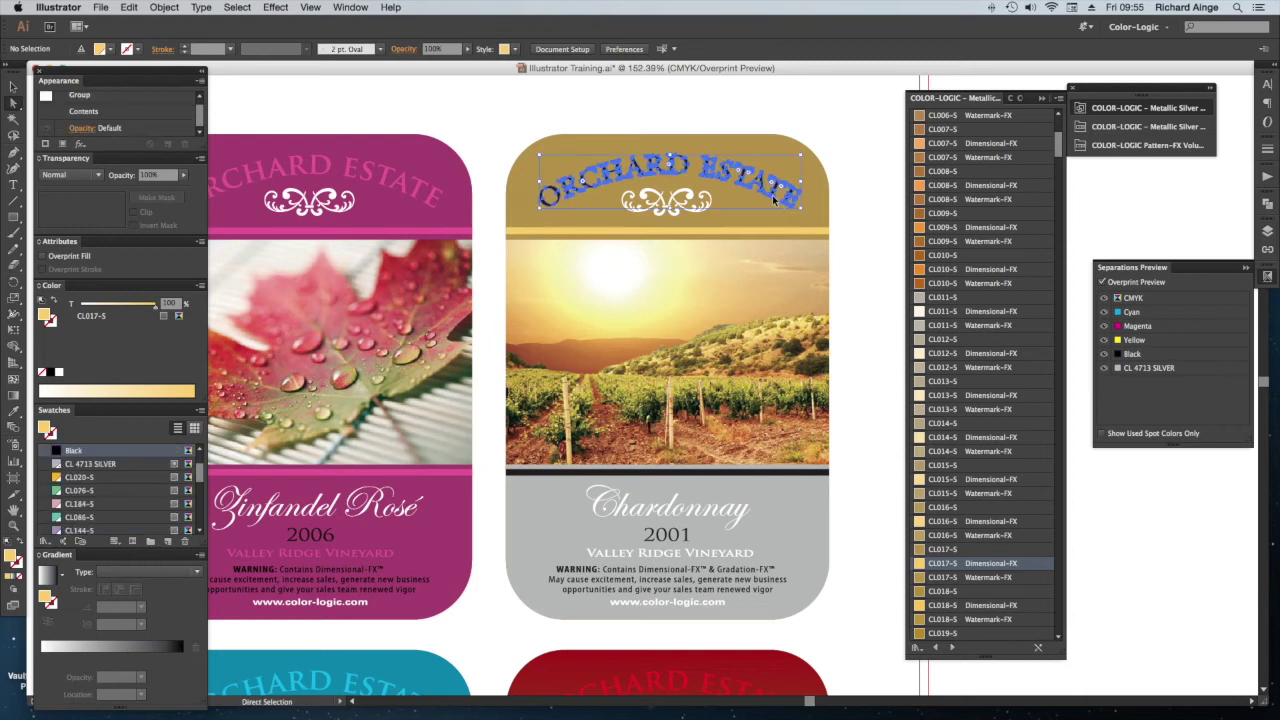
left_click(775, 200)
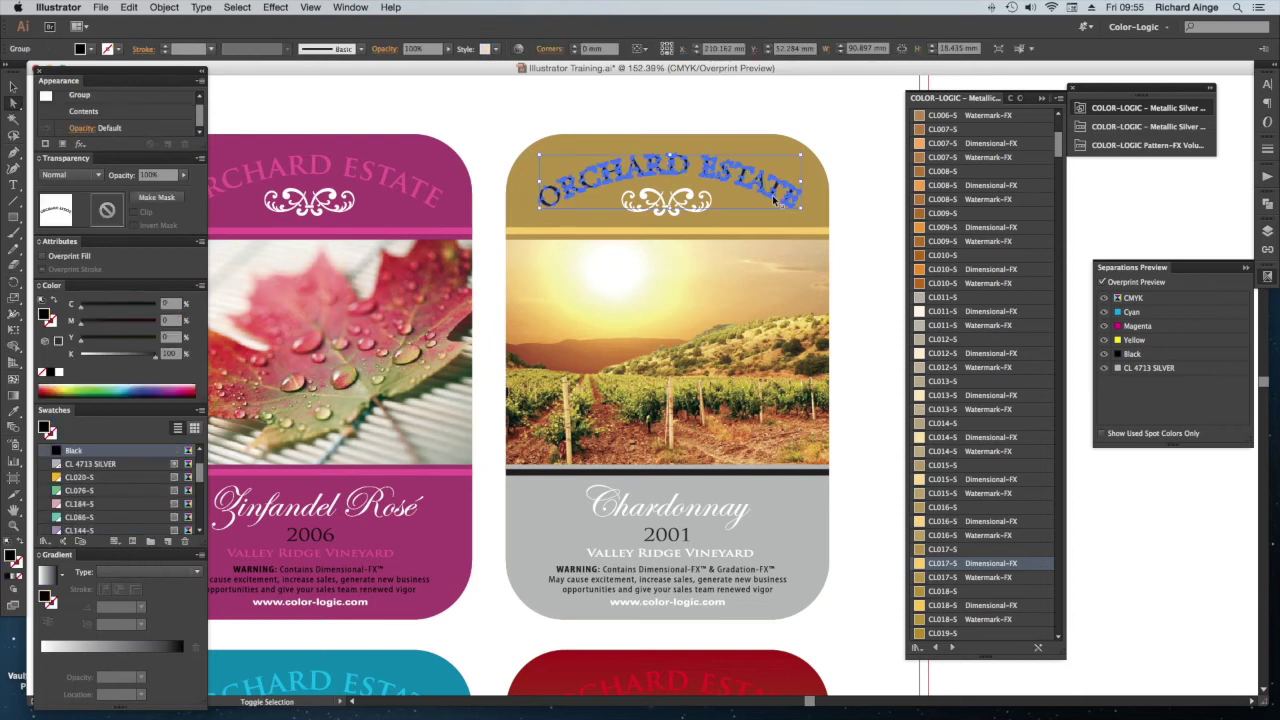
left_click(1013, 565)
left_click(869, 385)
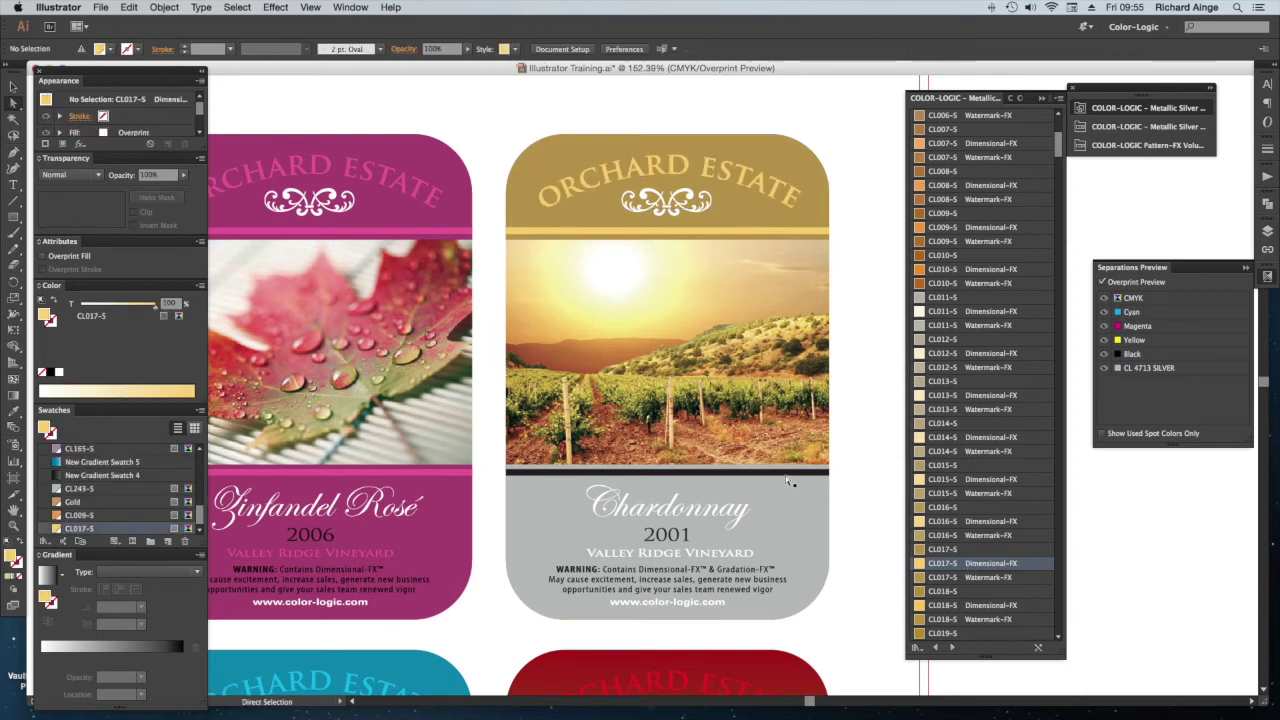
Apply CL010-S to the Chardonnay label's lower panel and CL010-S Dimensional-FX to the black stripe above it.
left_click(810, 522)
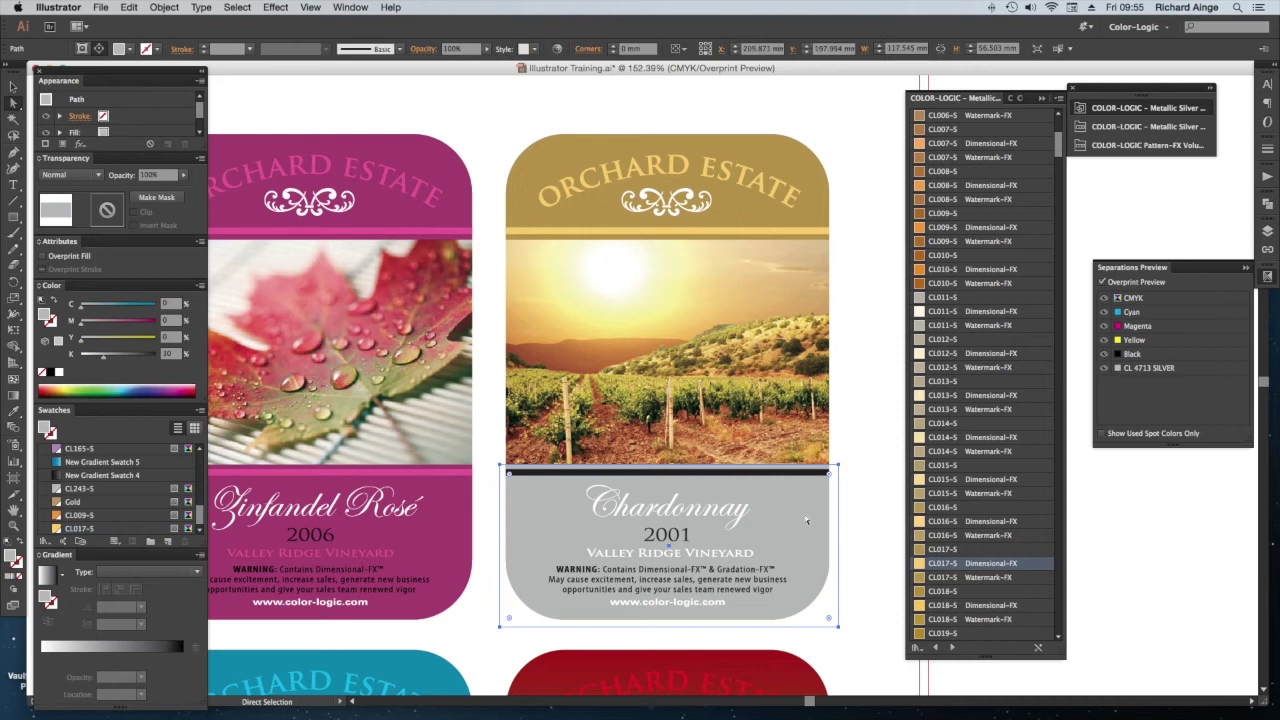
left_click(962, 257)
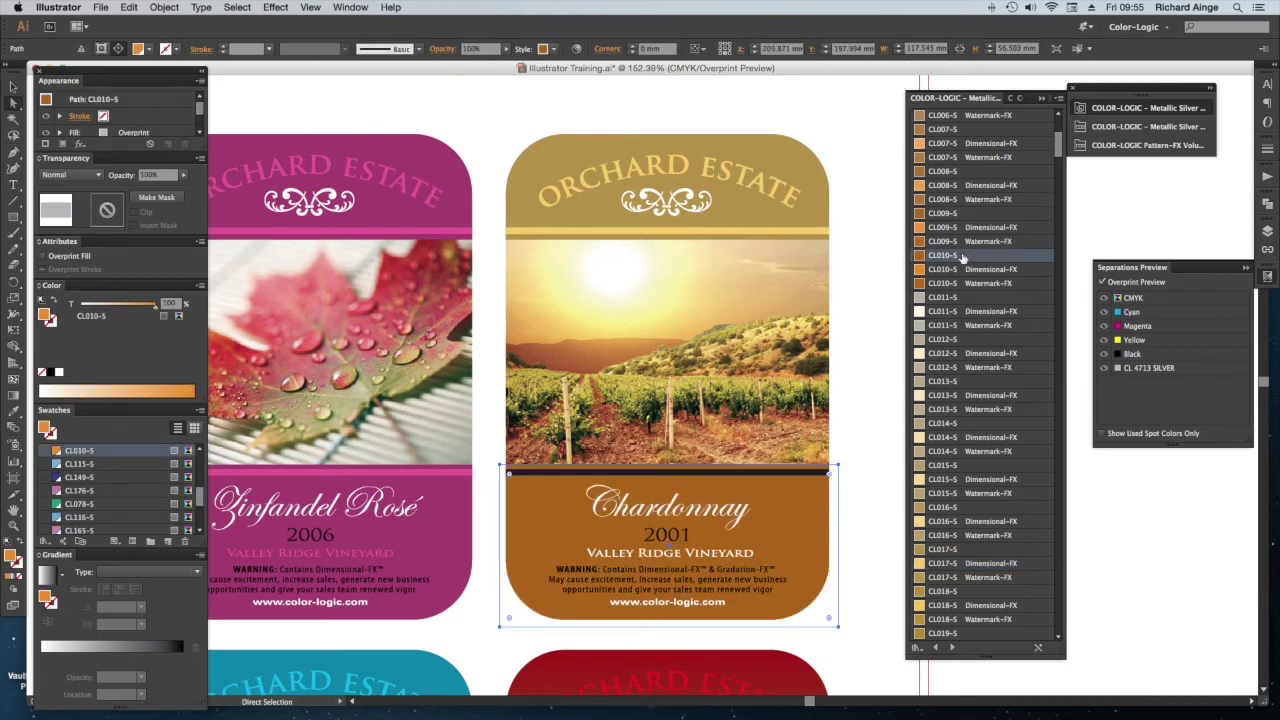
left_click(766, 473)
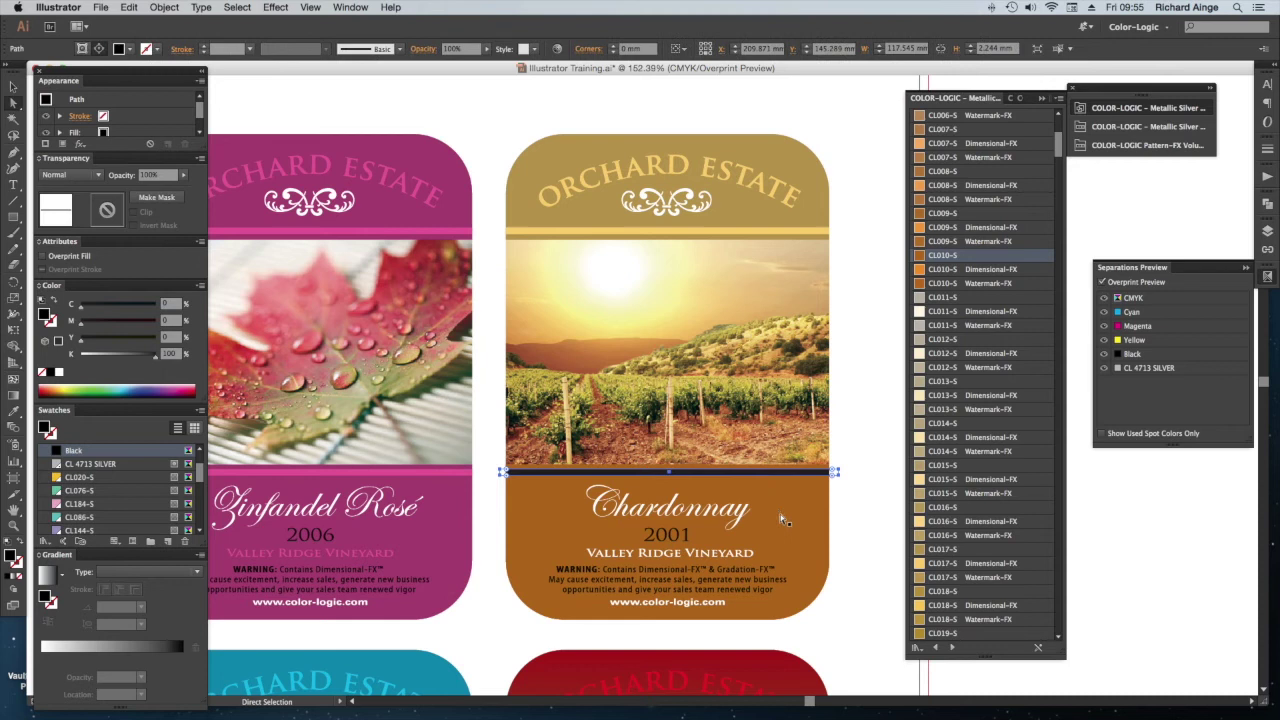
left_click(966, 270)
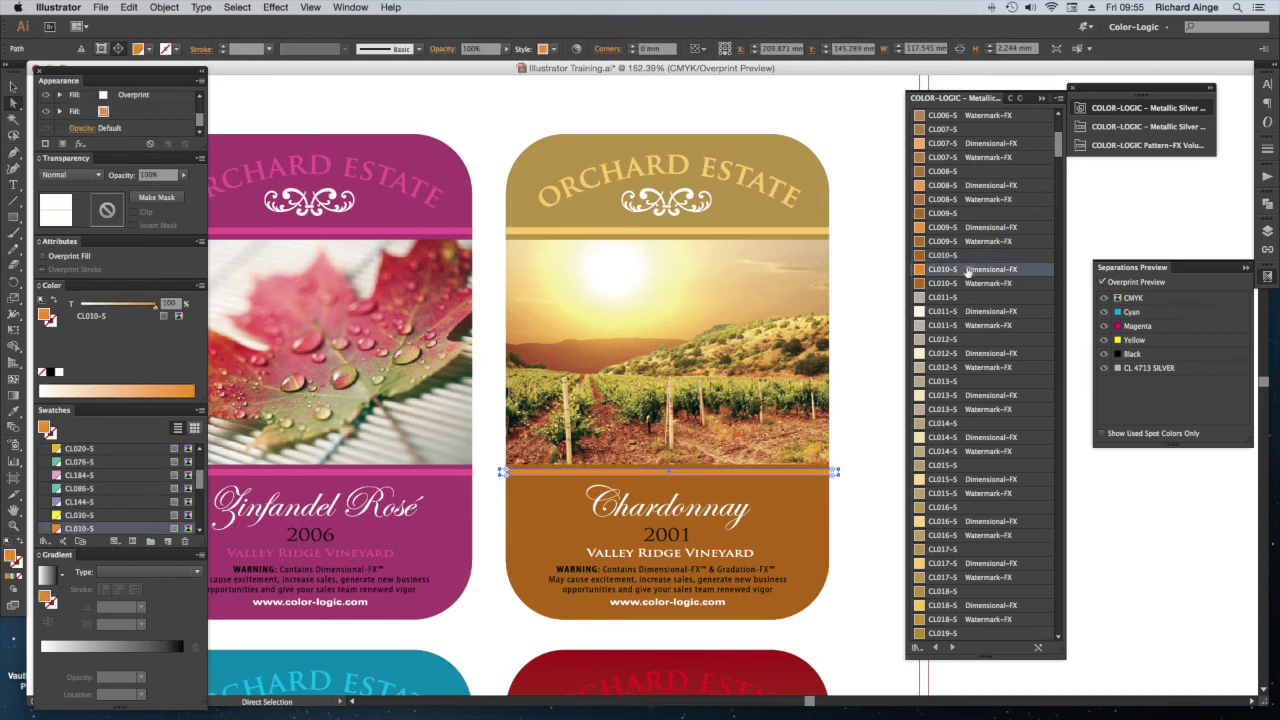
left_click(866, 361)
Check the recoloured Chardonnay label in the silver separation alone, and turn the CMYK separations back on.
left_click(1104, 298)
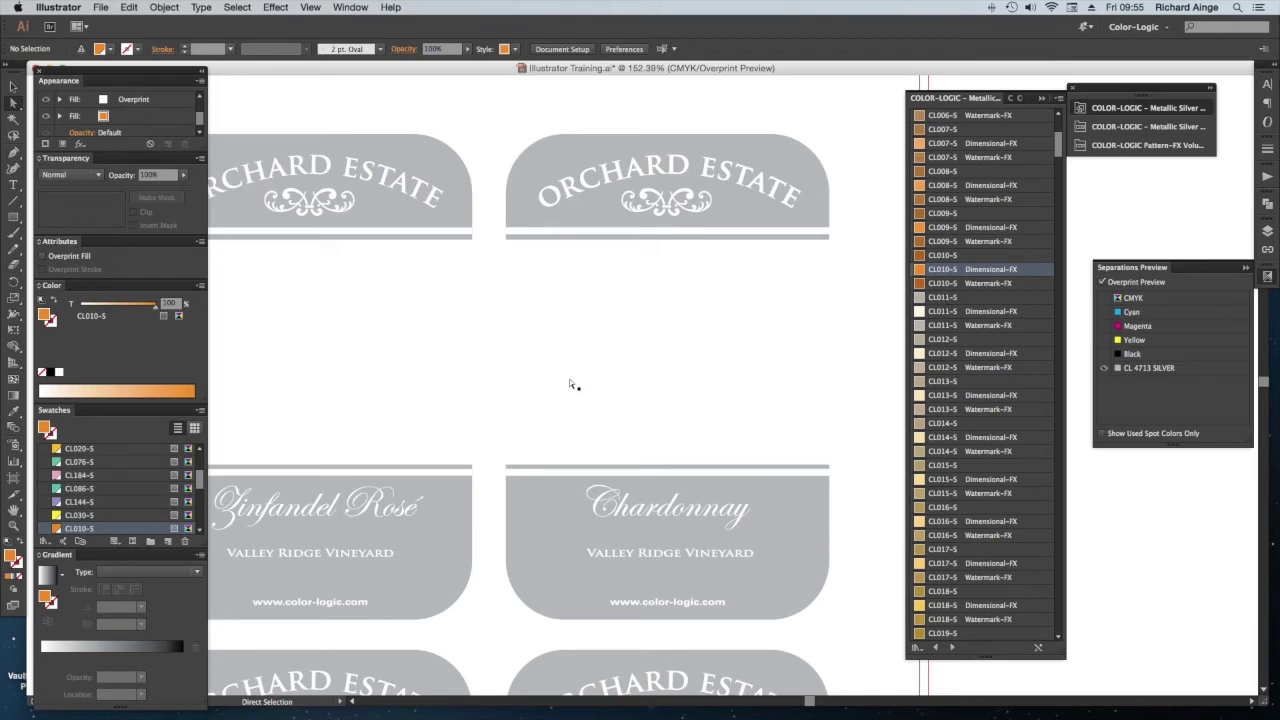
left_click(1104, 298)
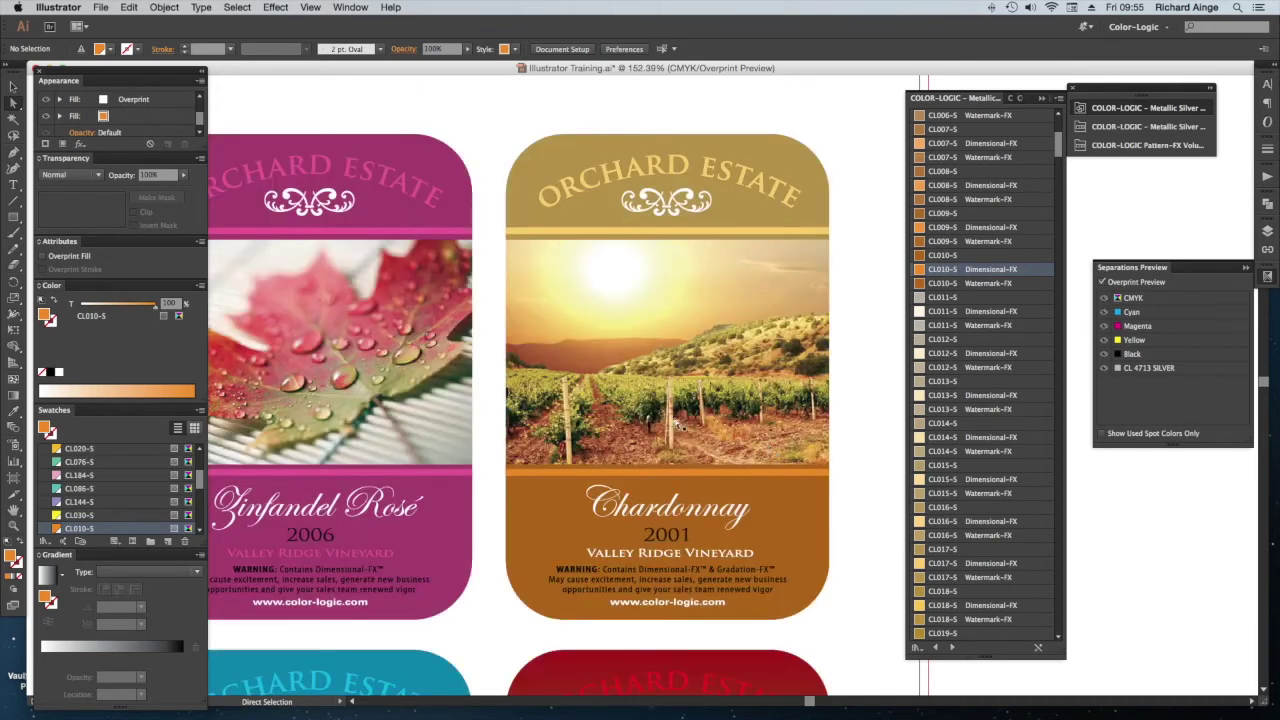
Save a copy of the label artwork to the Desktop as Illustrator Training.pdf in Adobe PDF format, using a PDF preset.
key("super+0")
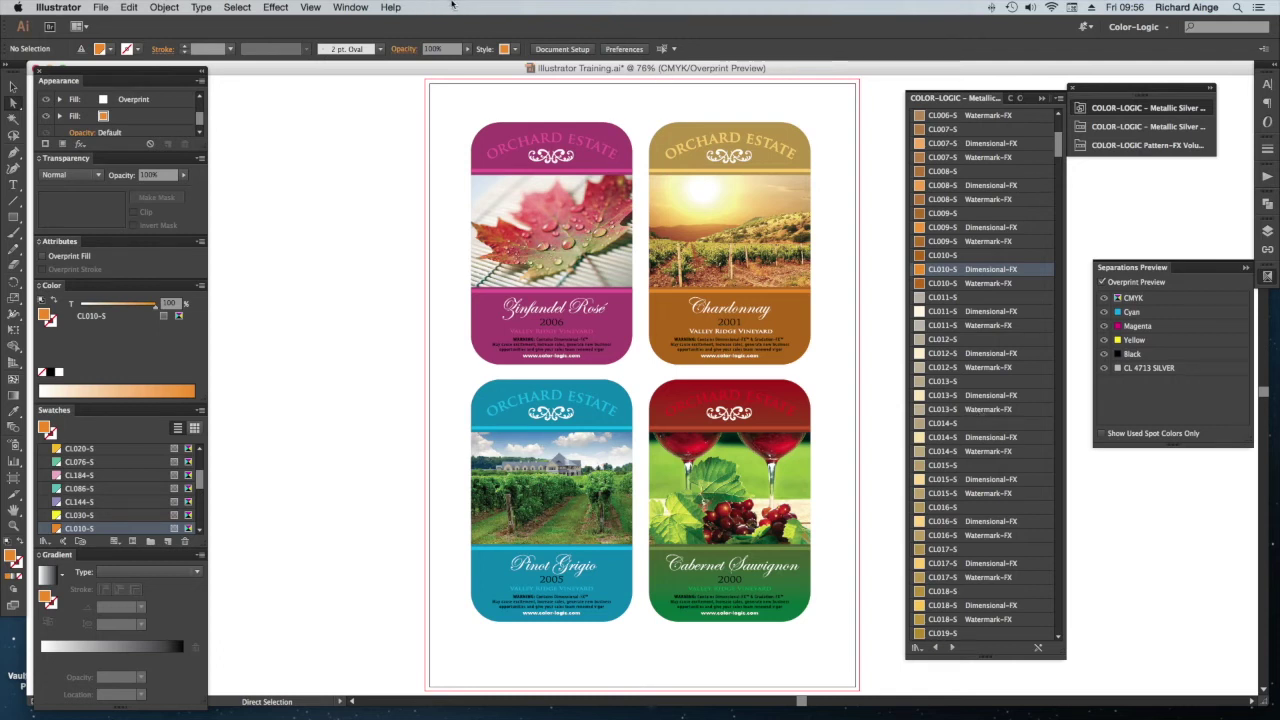
left_click(104, 7)
left_click(118, 132)
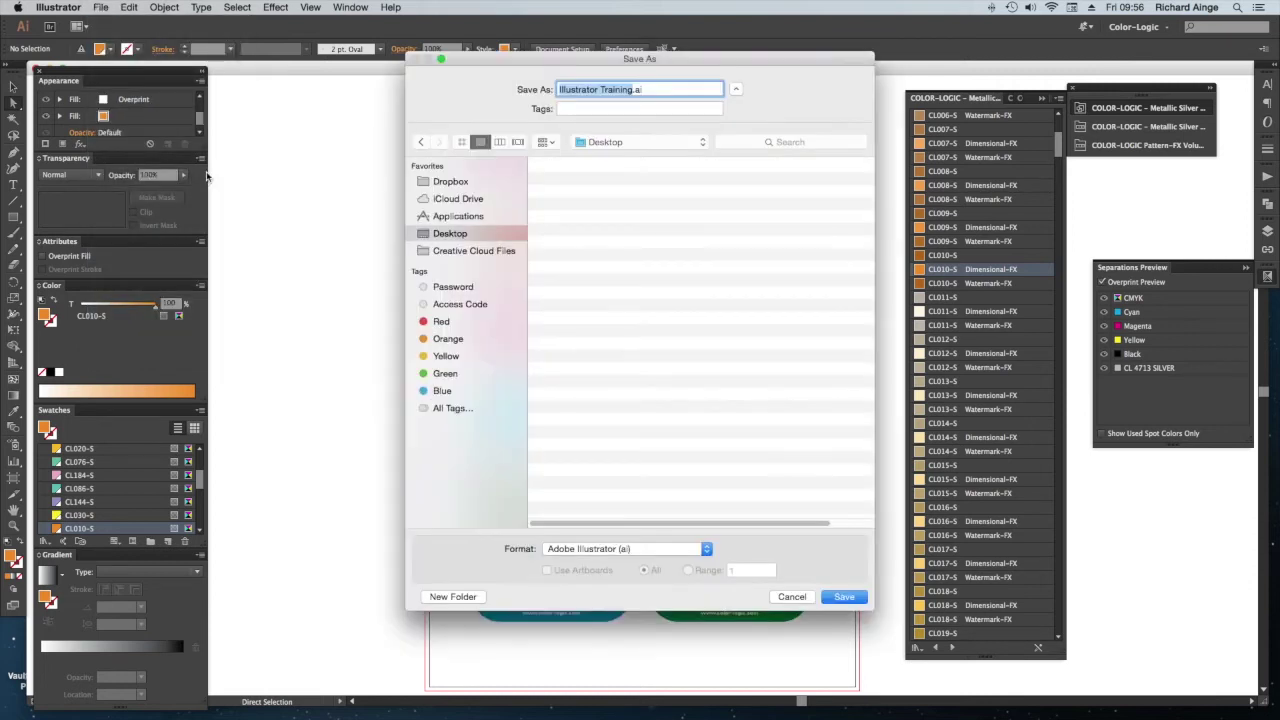
left_click(650, 549)
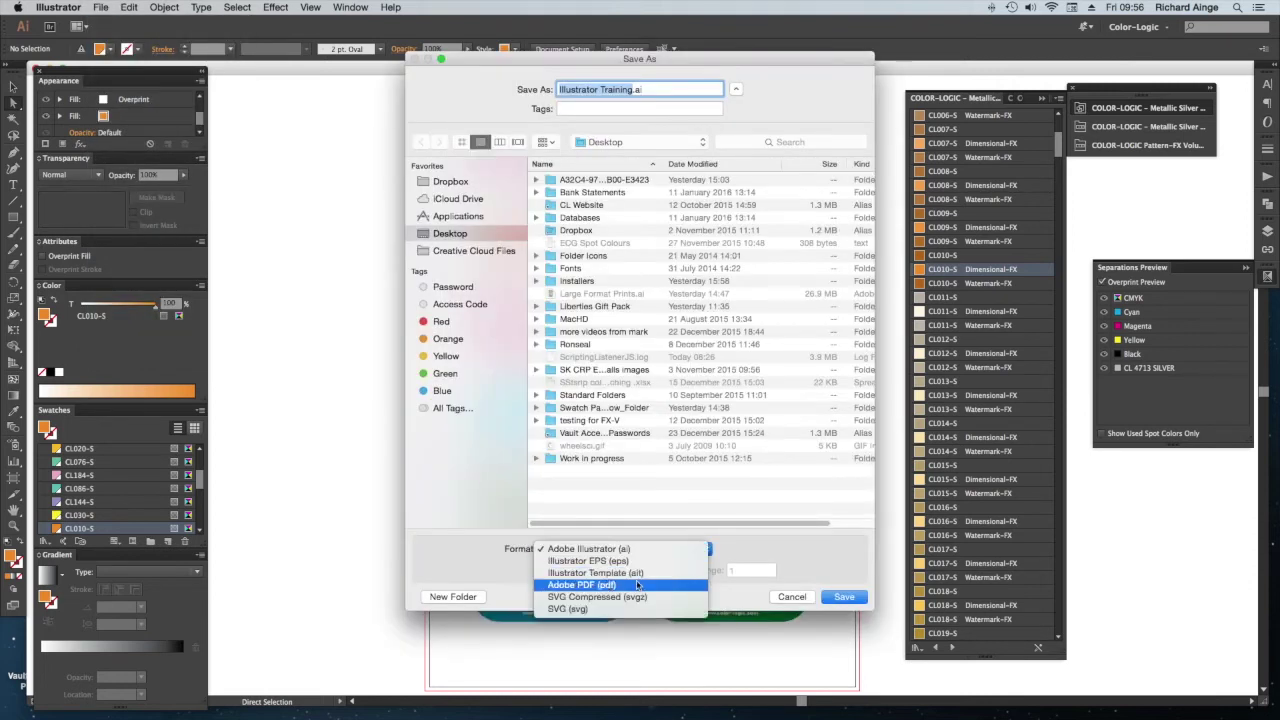
left_click(638, 584)
key("Return")
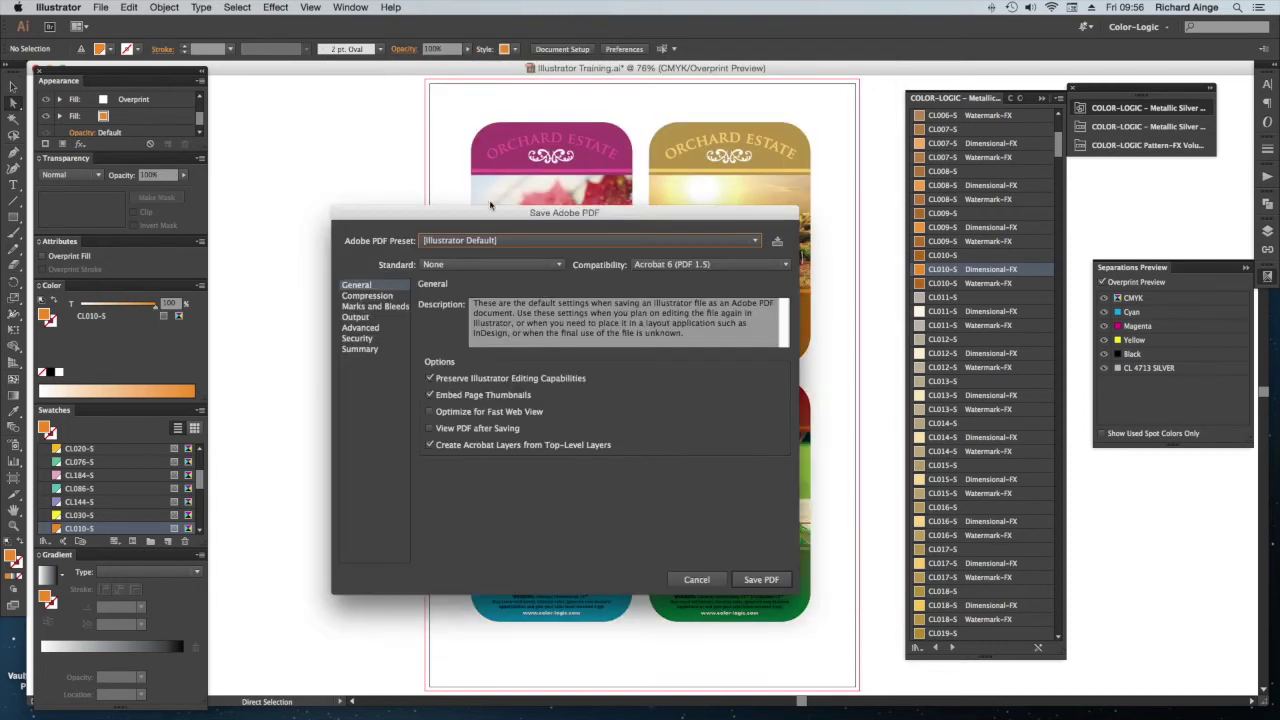
left_click(493, 241)
left_click(488, 348)
left_click(762, 580)
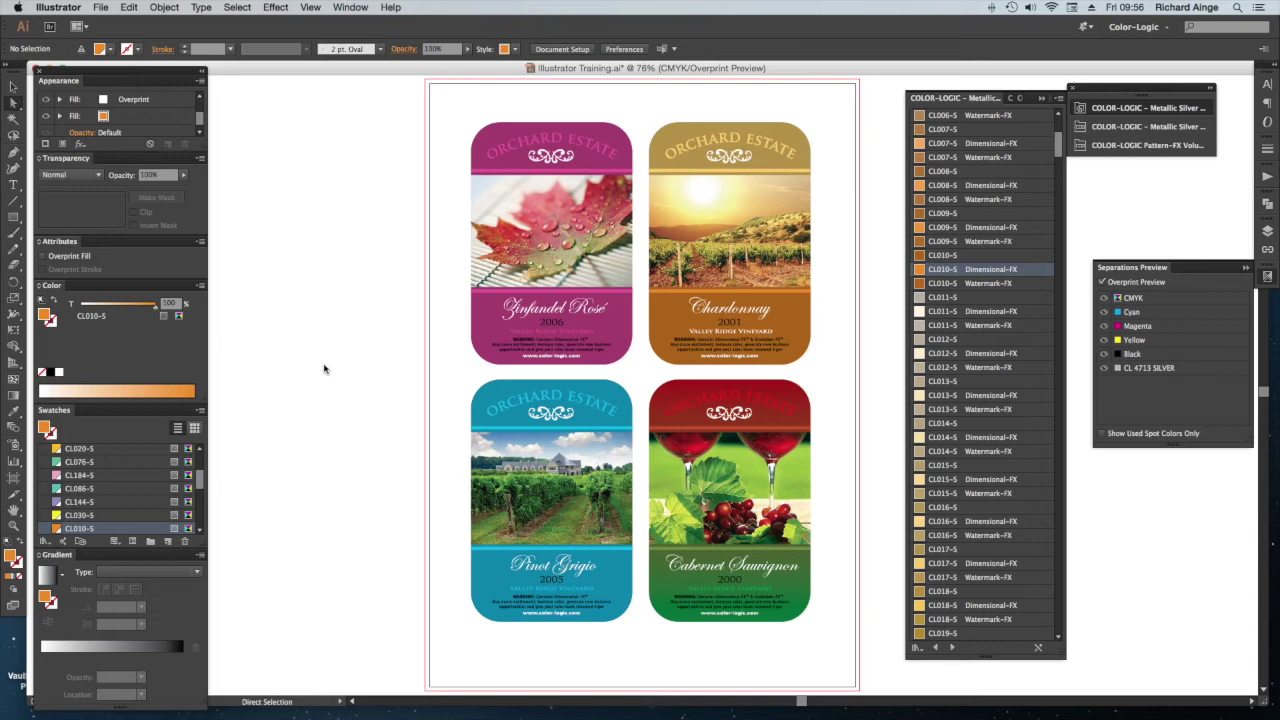
Minimise the label document and switch to Photoshop with the Card Thrower 16x20 low res.psd image.
key("super+m")
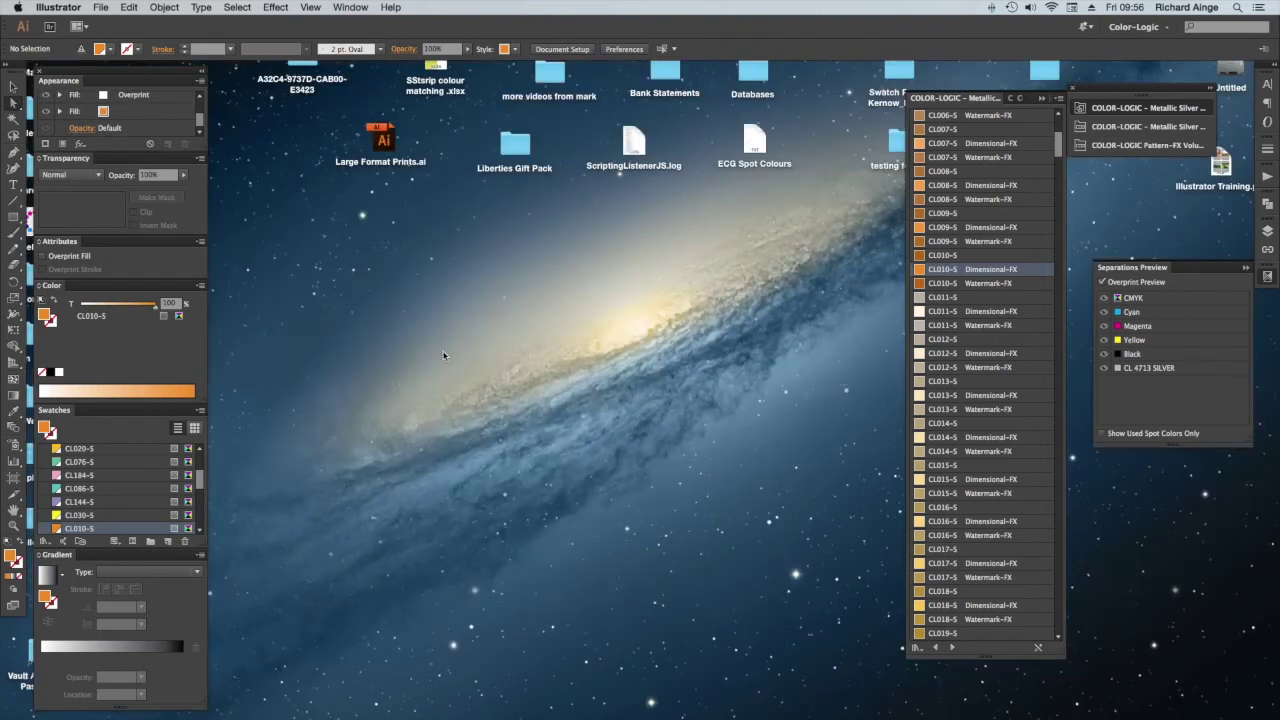
left_click(540, 395)
mouse_move(690, 708)
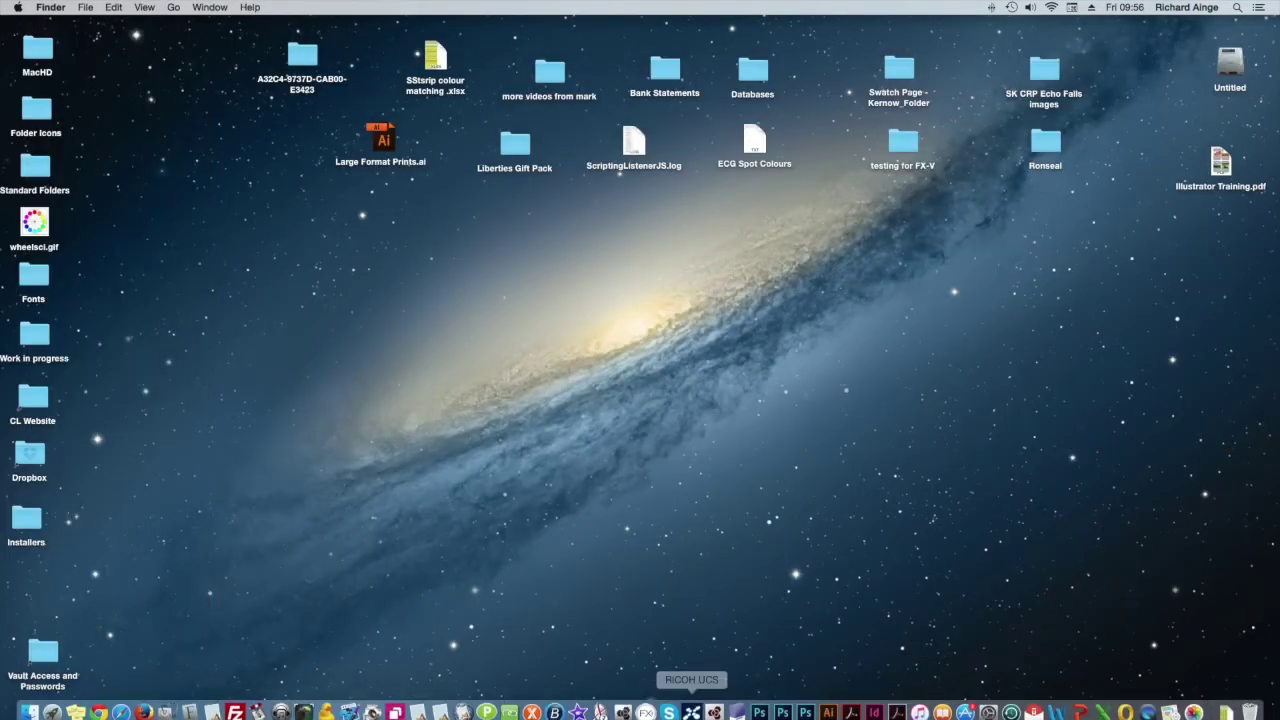
left_click(782, 708)
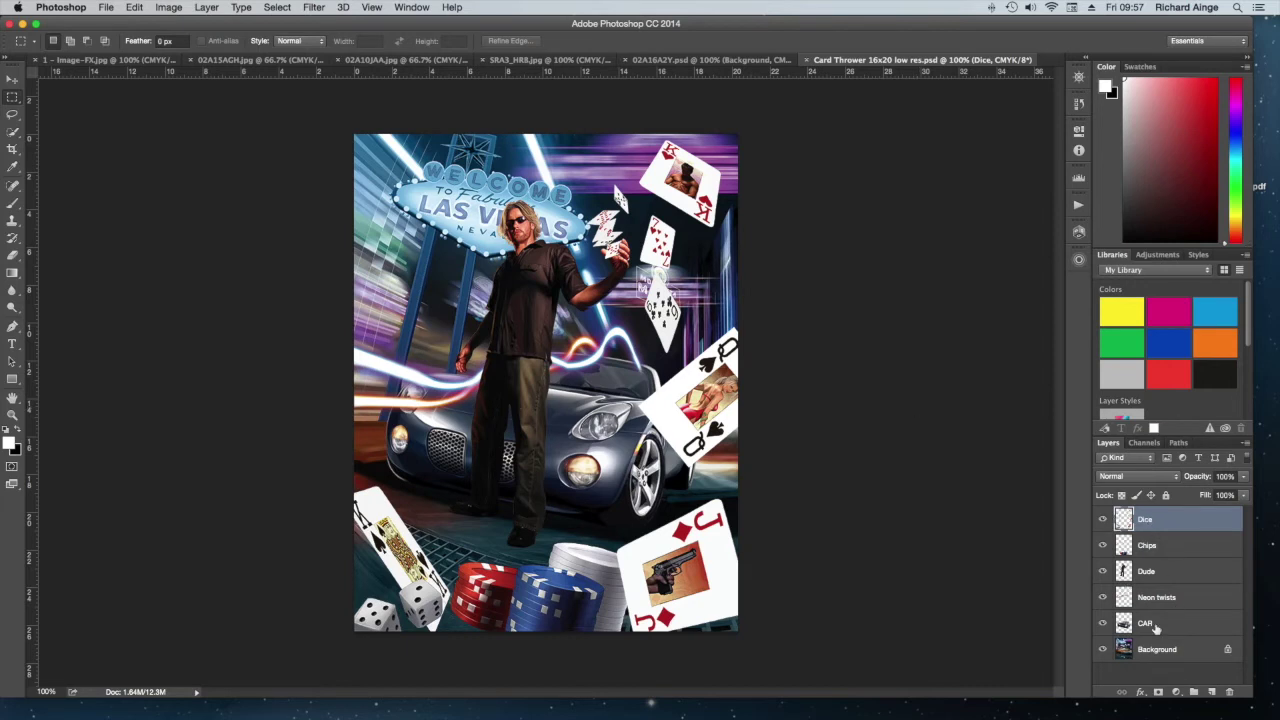
Examine the Card Thrower image's colour channels and return to its layer list.
left_click(1145, 443)
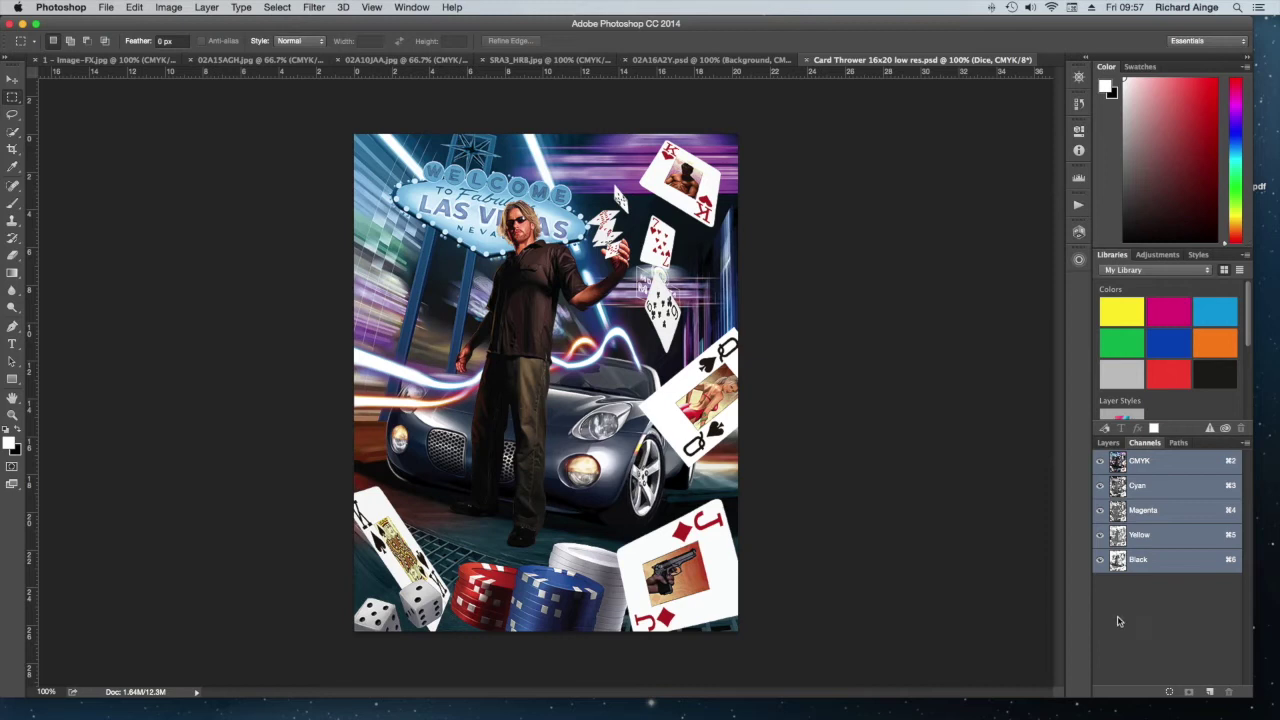
left_click(1110, 444)
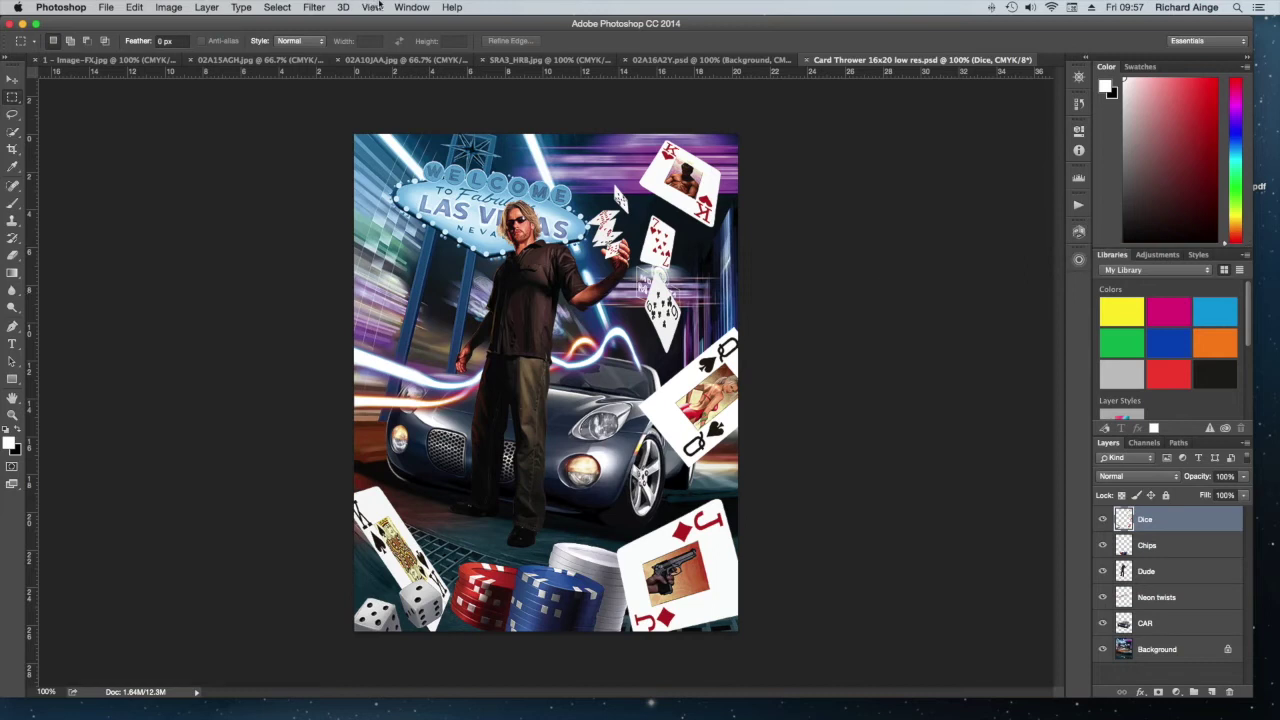
Open the Image-FX extension for the Card Thrower image.
left_click(411, 8)
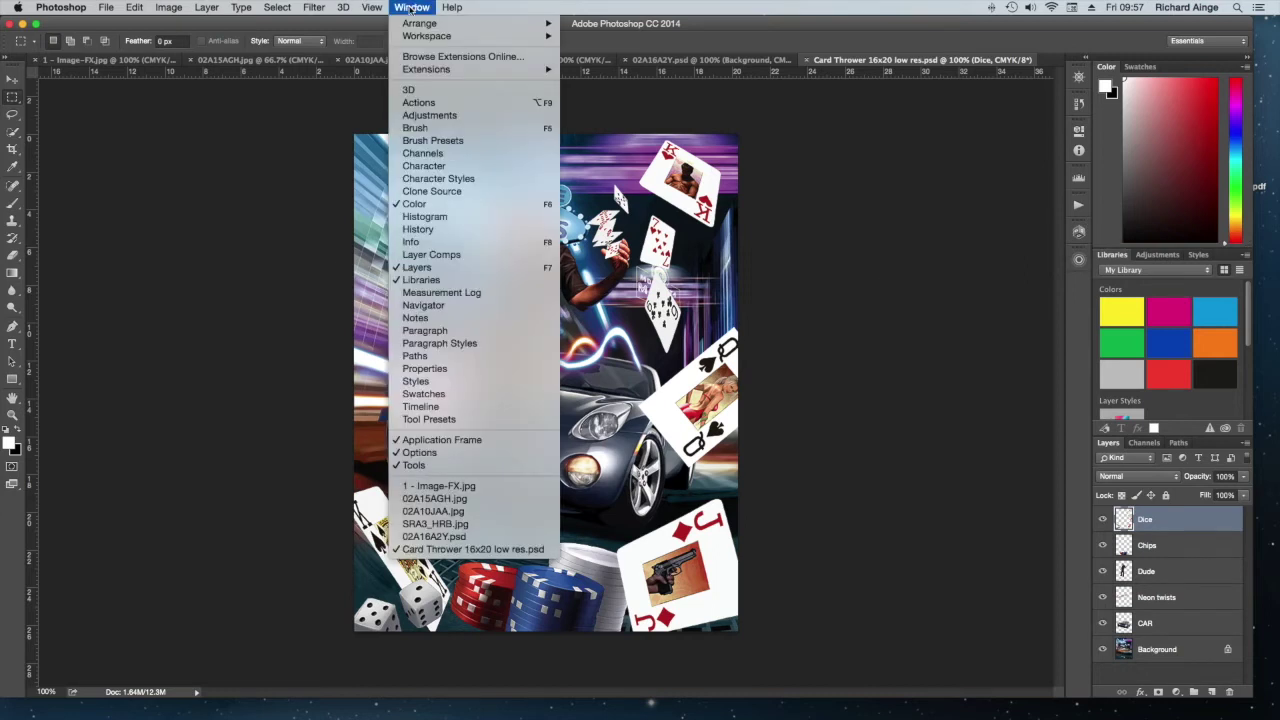
mouse_move(436, 70)
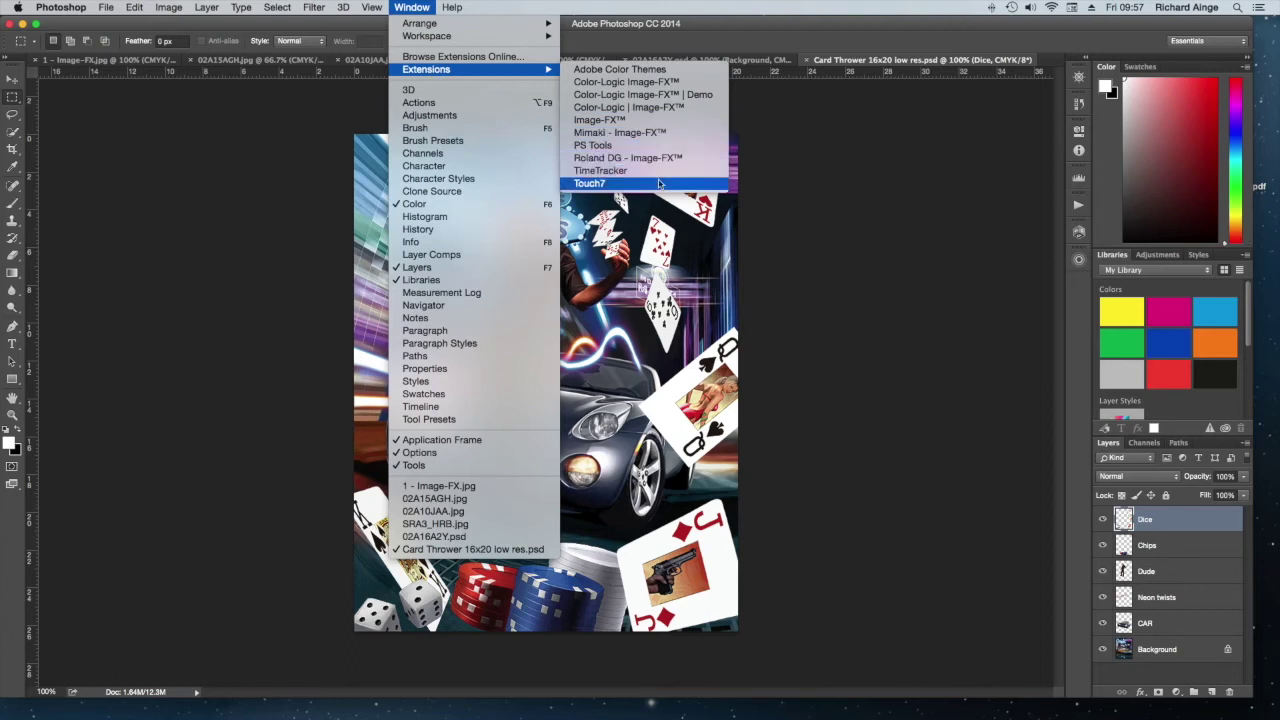
left_click(637, 120)
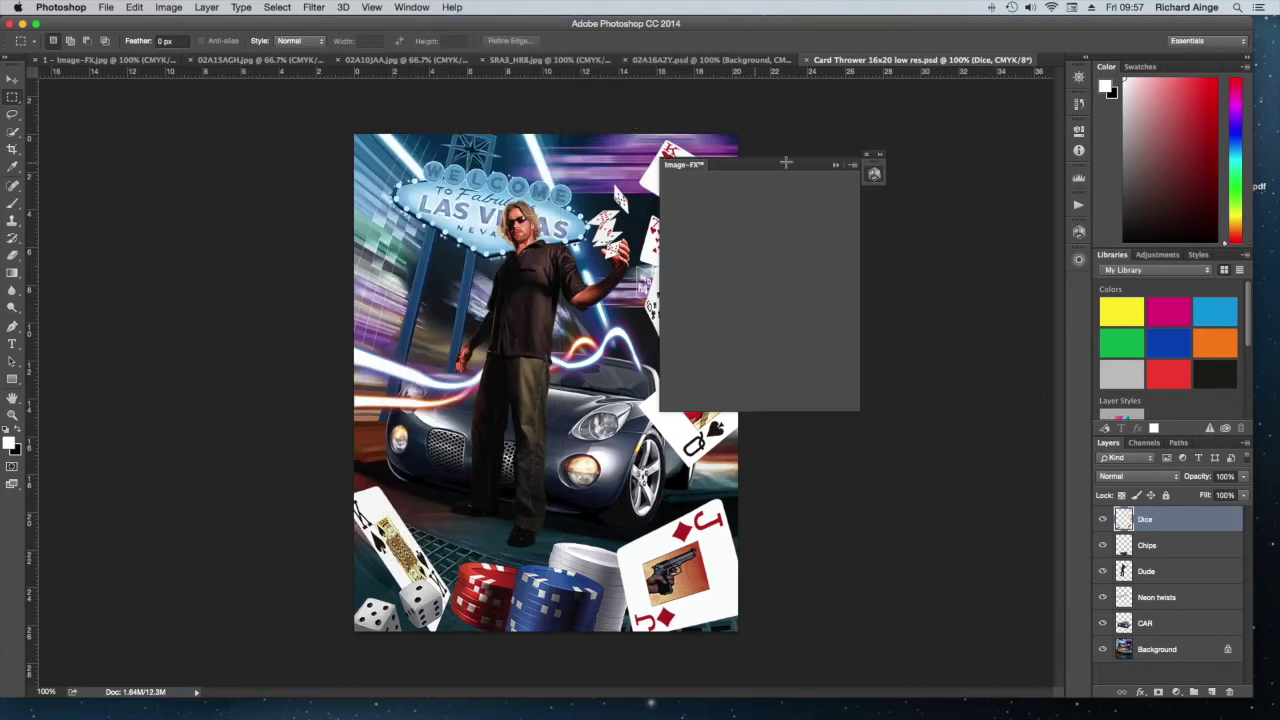
Close the empty Image-FX panel, open the Color-Logic Image-FX panel and place it beside the Card Thrower image.
left_click(866, 155)
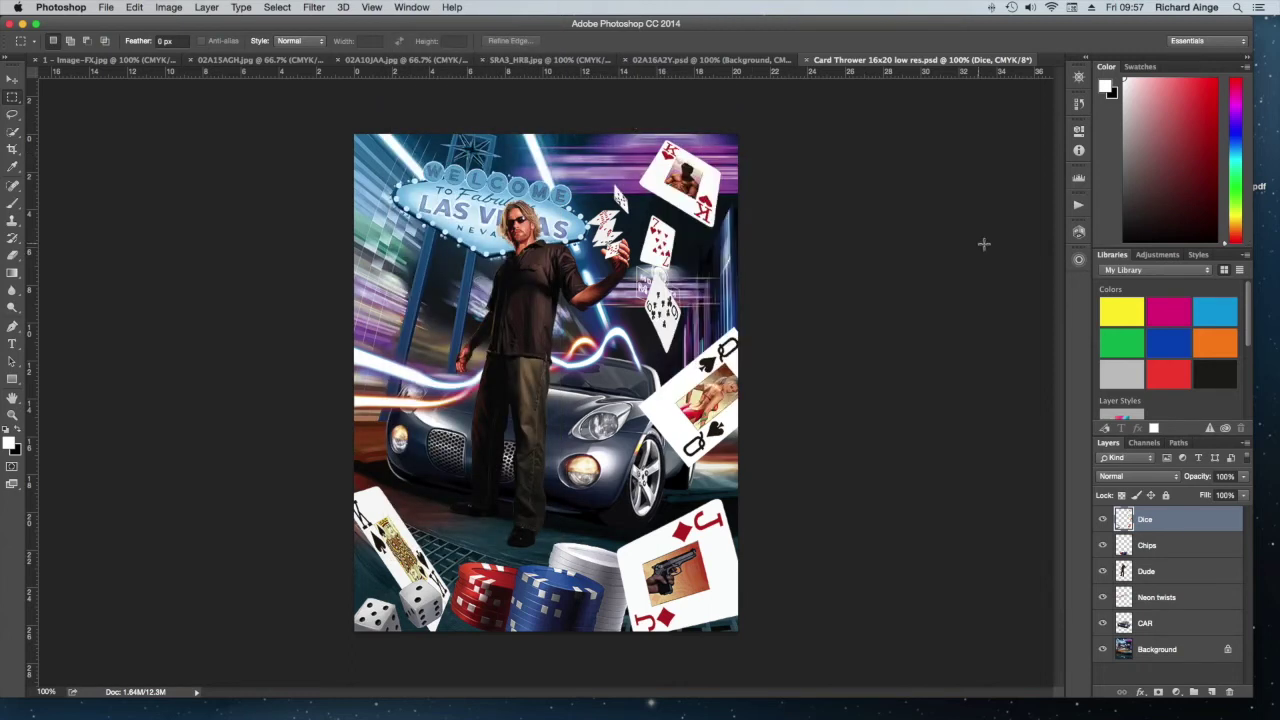
left_click(1079, 240)
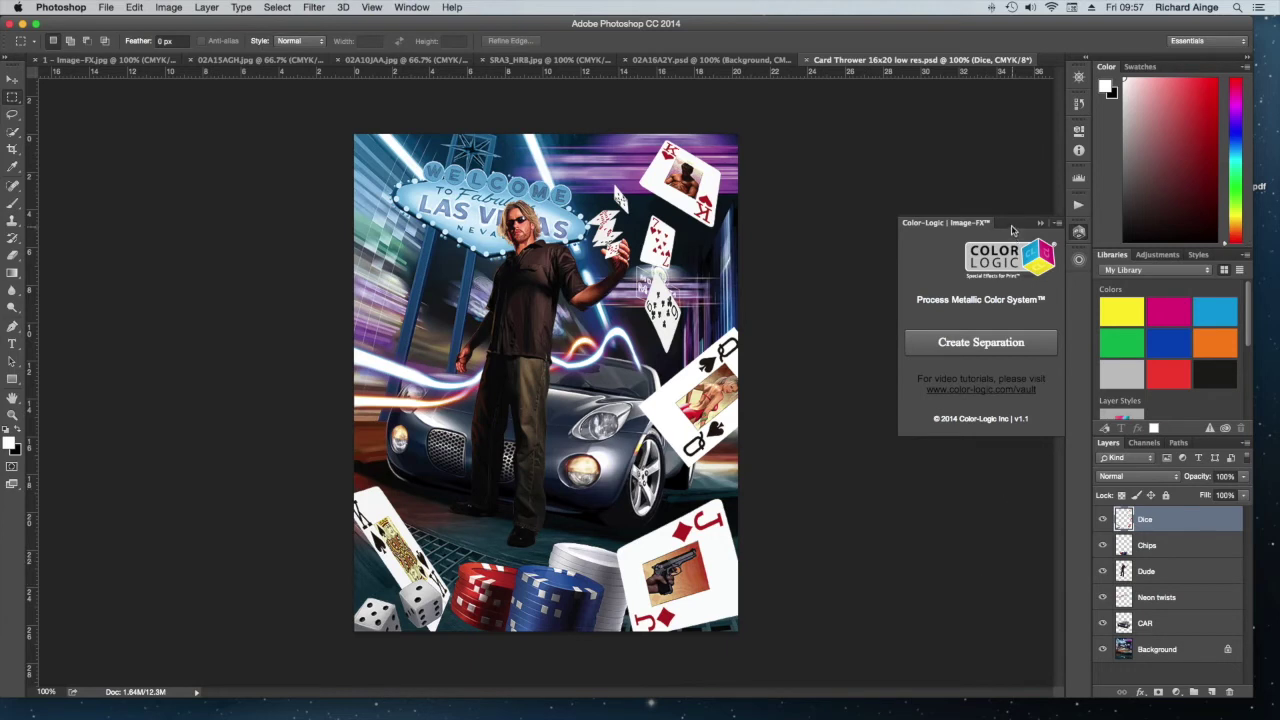
left_click_drag(1012, 230, 913, 217)
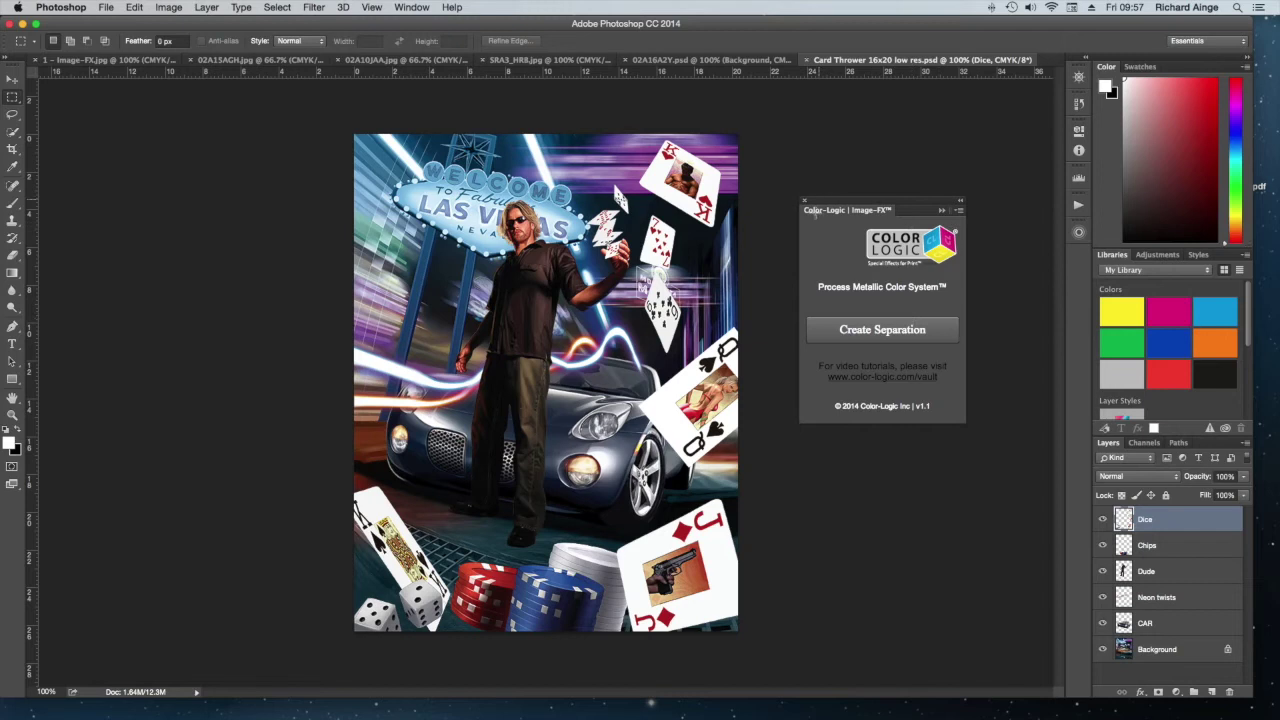
left_click_drag(920, 205, 944, 153)
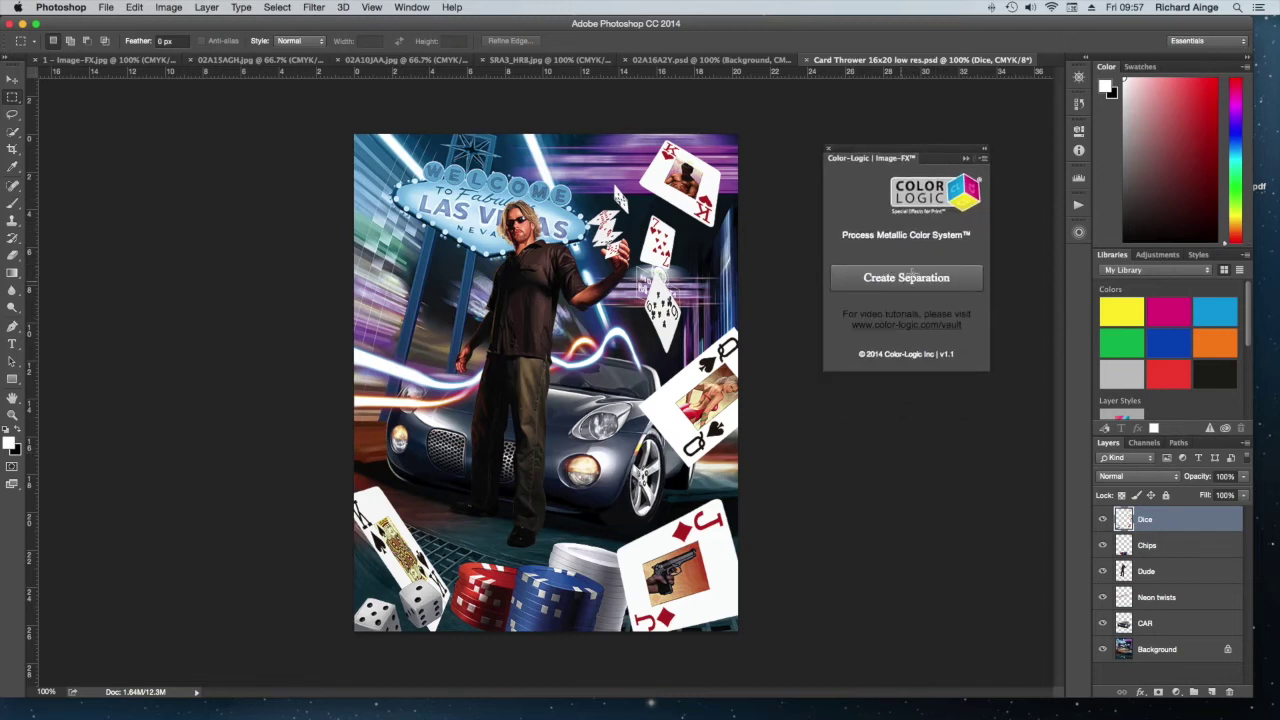
Create the metallic separation of the Card Thrower image, inspect it up close and display only its CL 4713 SILVER channel.
left_click(868, 279)
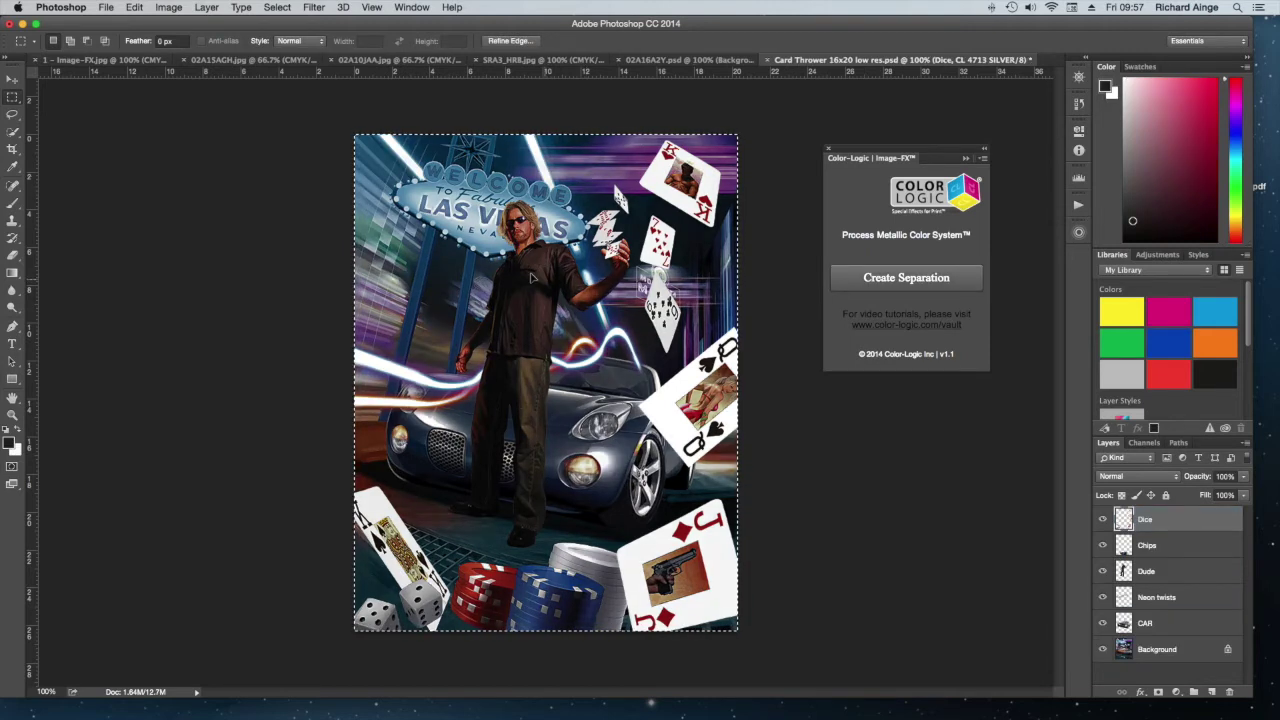
left_click(449, 204)
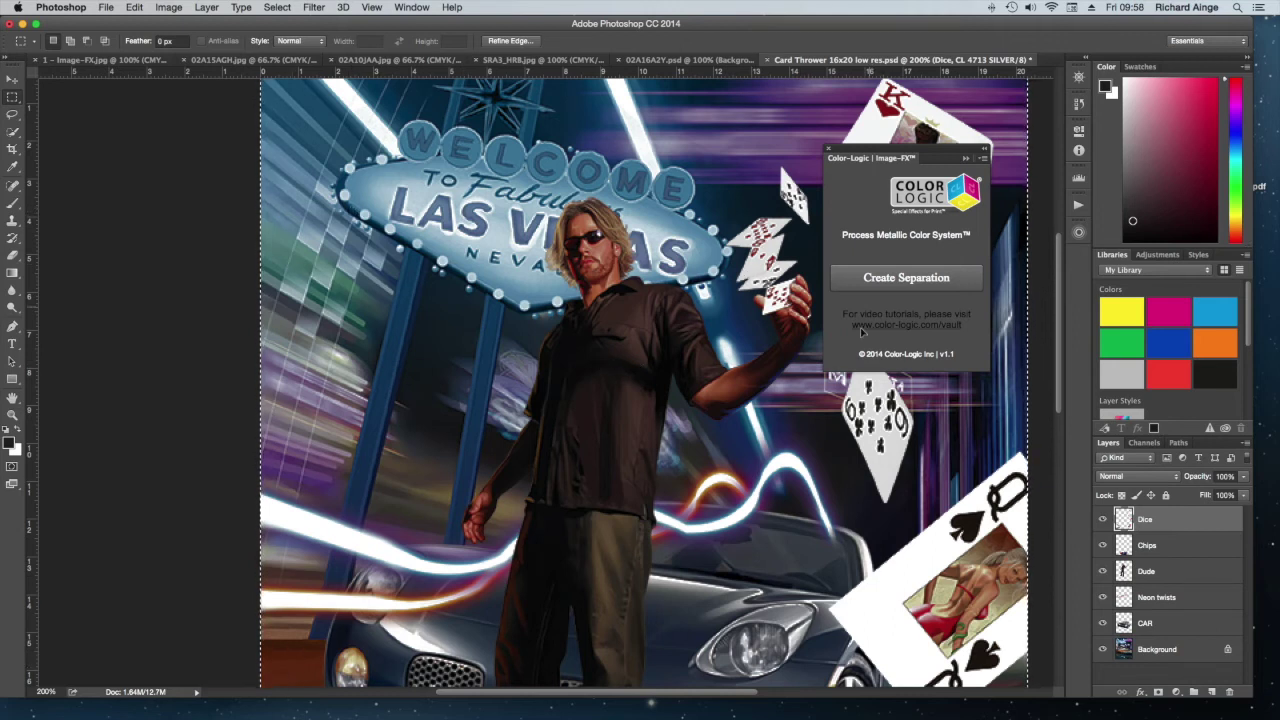
left_click(672, 369, "alt")
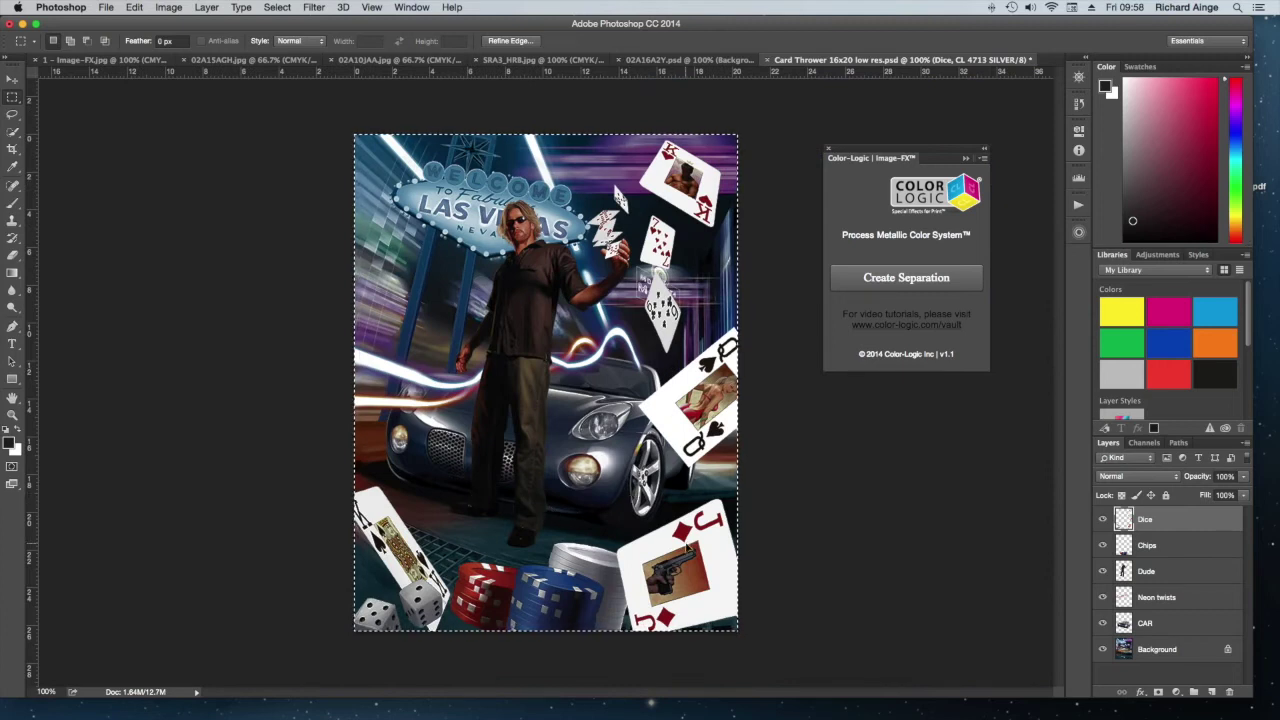
left_click(1144, 442)
left_click(1102, 462)
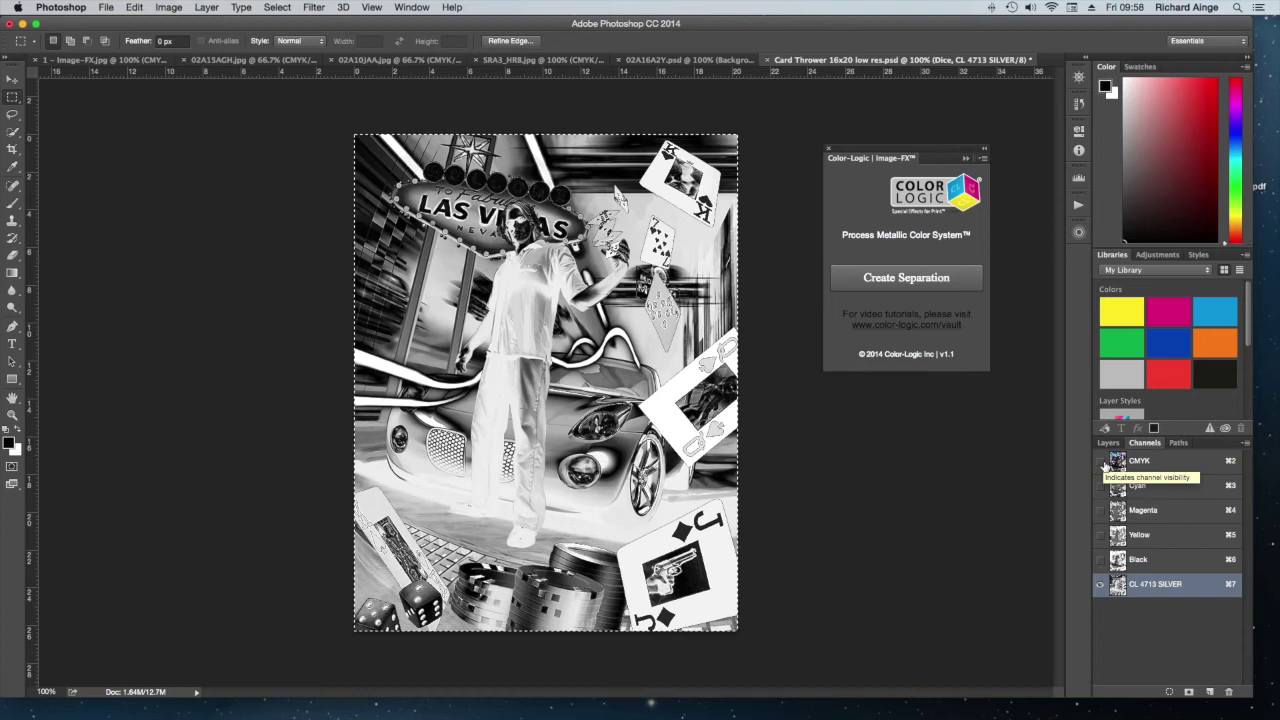
Duplicate the CL 4713 SILVER channel within the same document and delete the copy.
left_click(1245, 442)
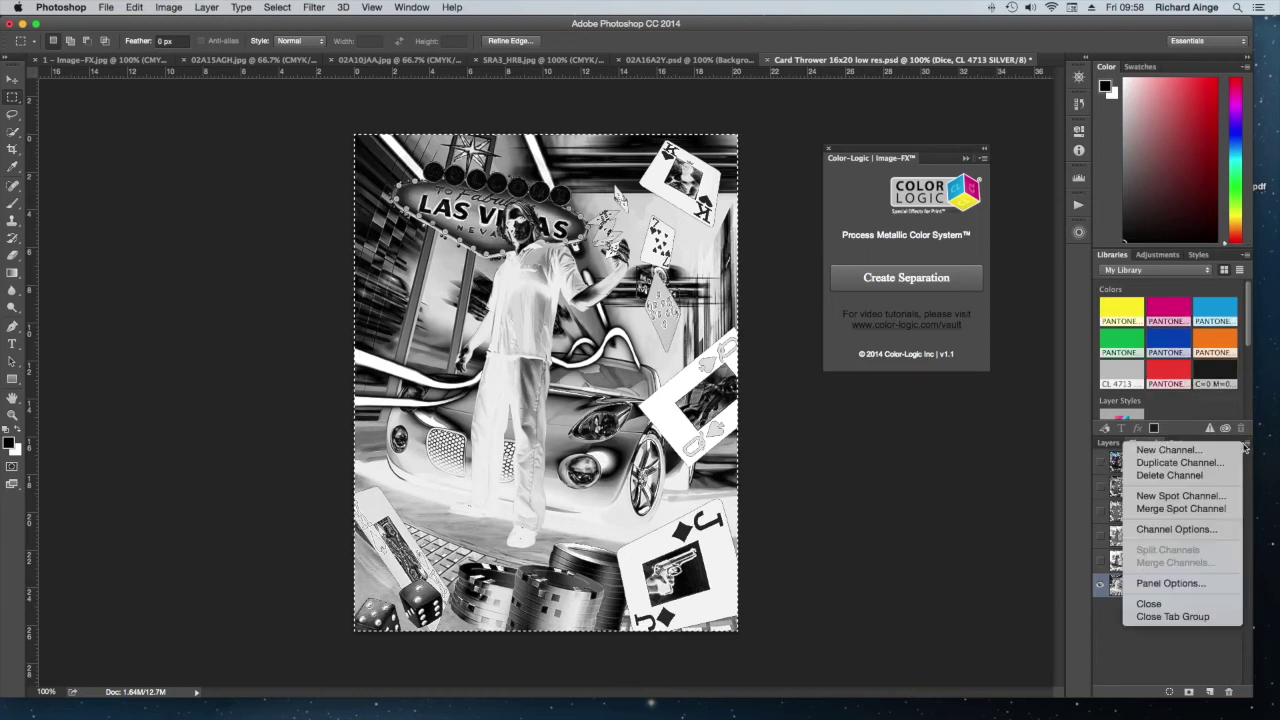
left_click(1185, 463)
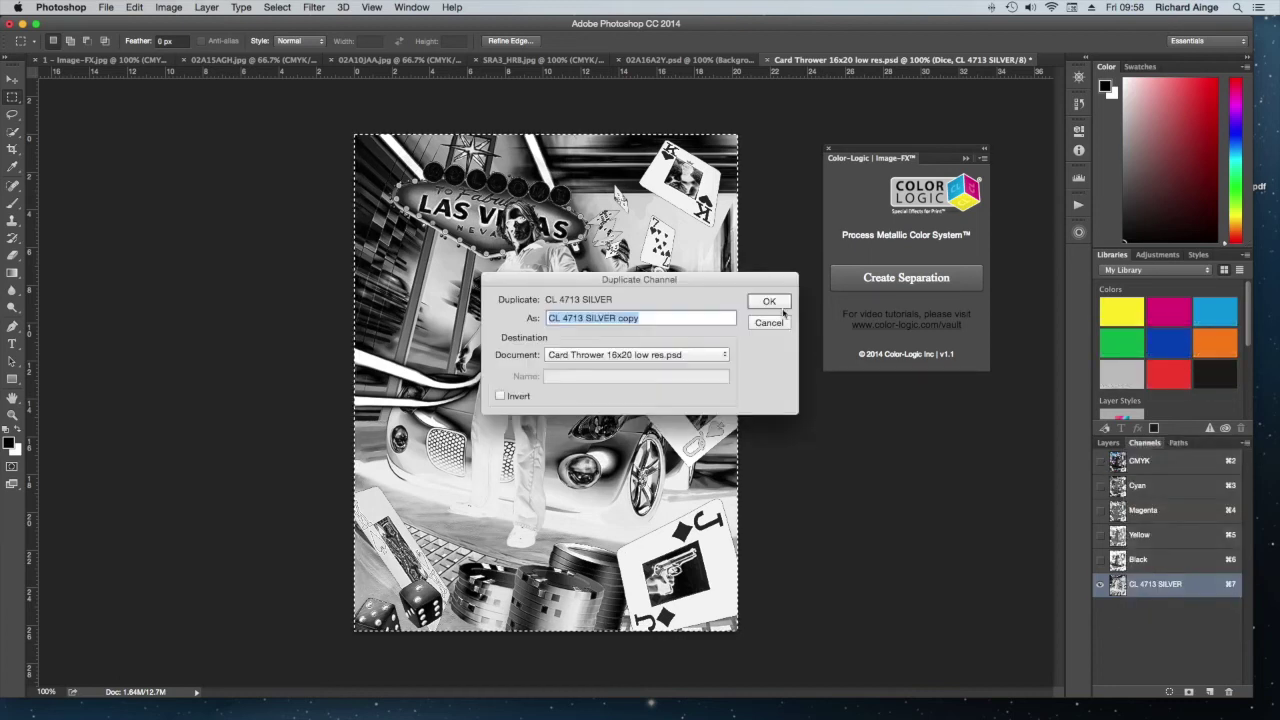
left_click(769, 301)
left_click(1101, 609)
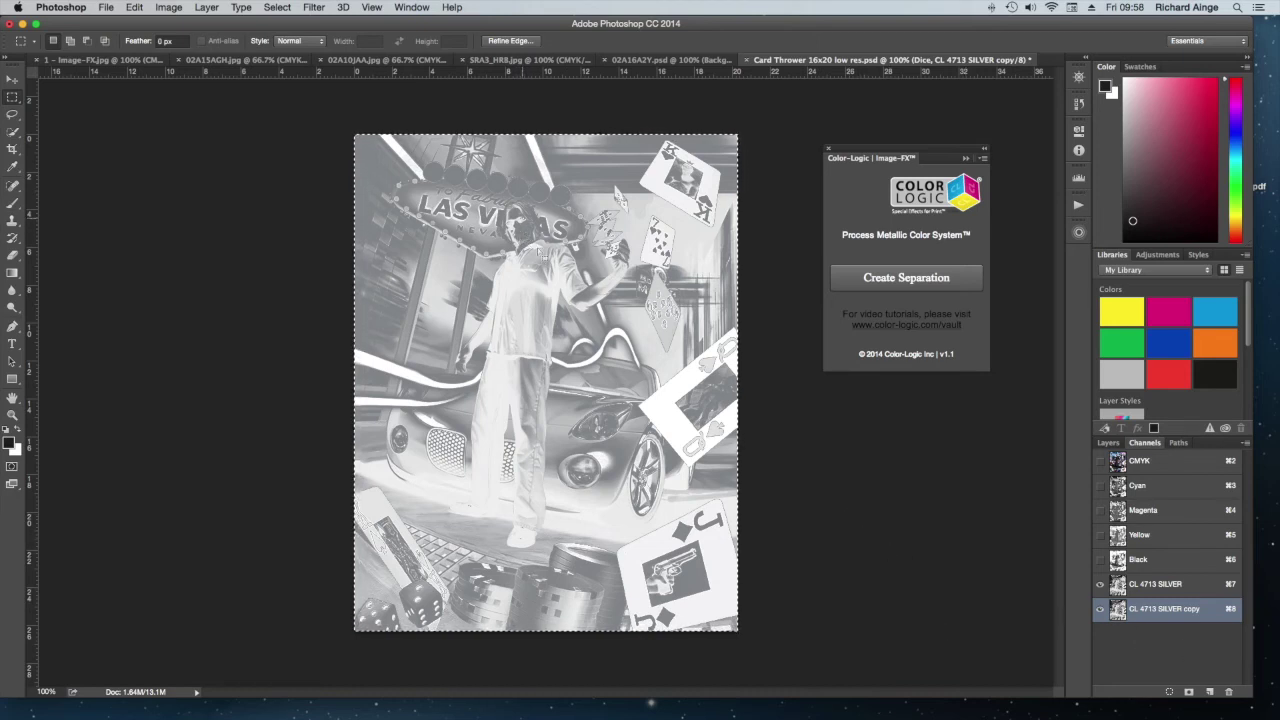
left_click_drag(1122, 612, 1232, 693)
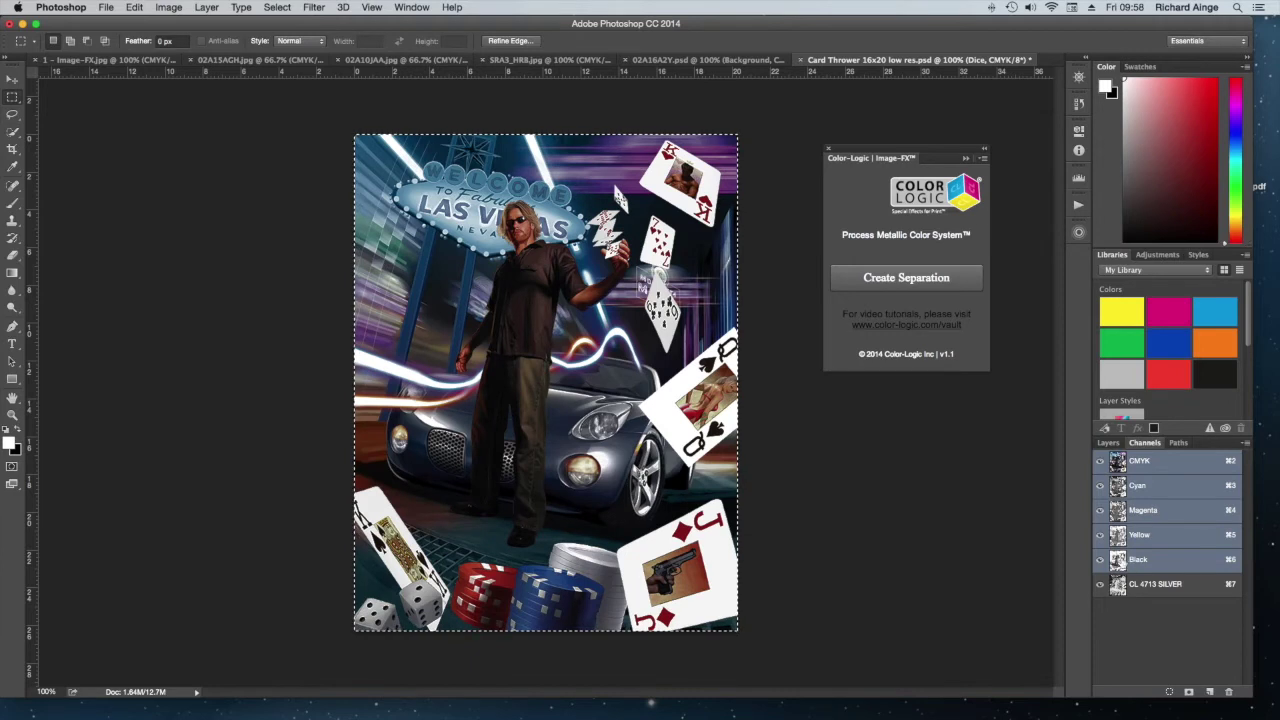
Load the combined outlines of the foreground layers (dice, chips, dude, neon twists and car) as one selection.
left_click(1104, 443)
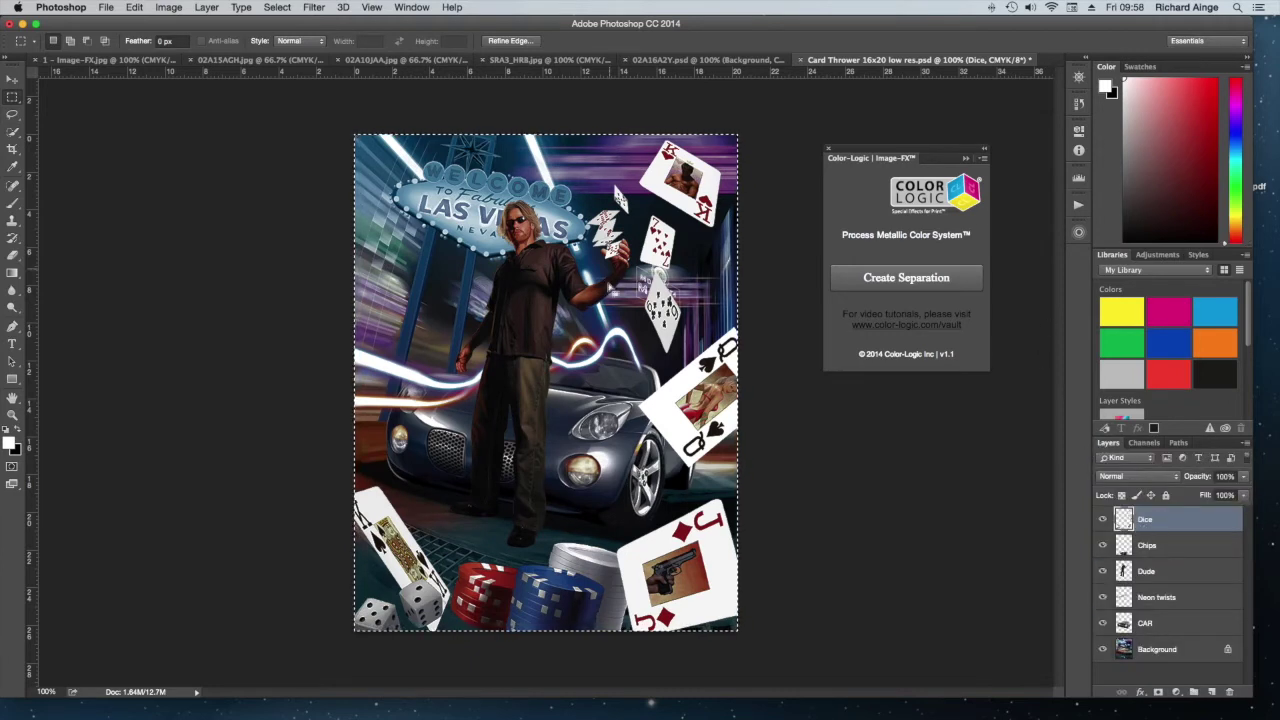
left_click(1124, 545, "super")
left_click(1124, 571, "shift+super")
left_click(1124, 597, "shift+super")
left_click(1124, 623, "shift+super")
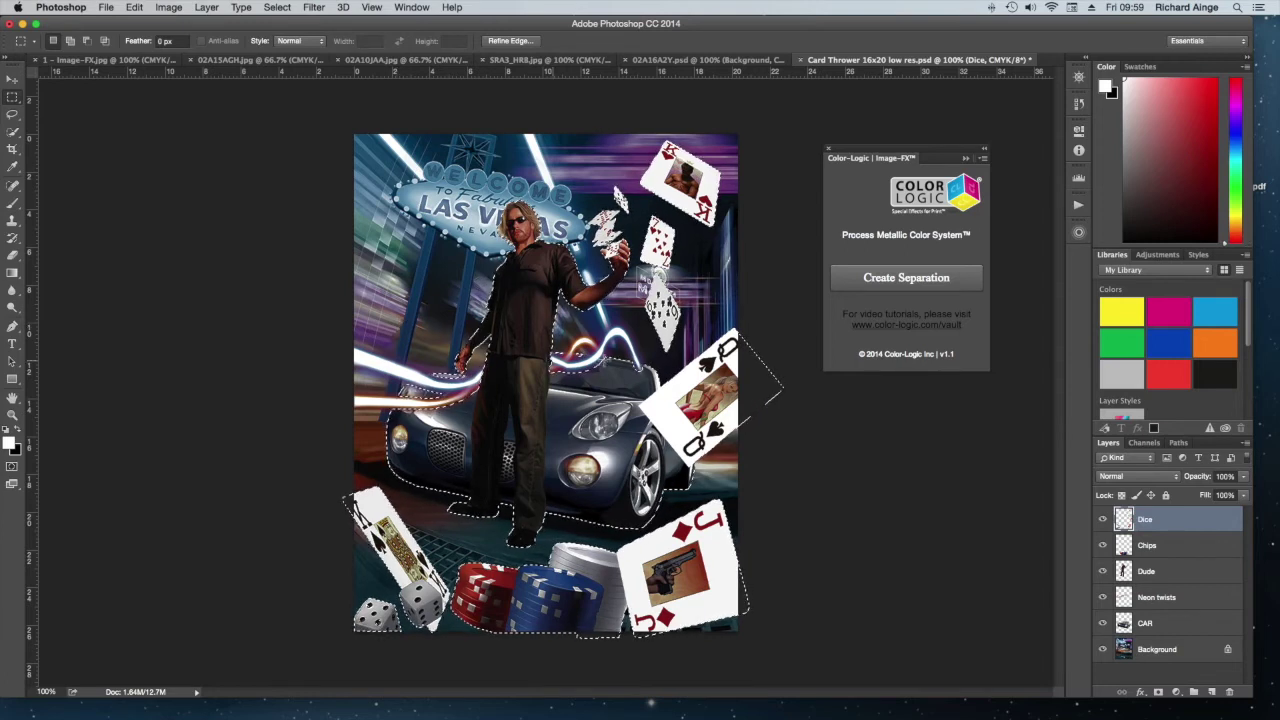
Clear the selected foreground objects from the CL 4713 SILVER channel only, and deselect.
left_click(1145, 442)
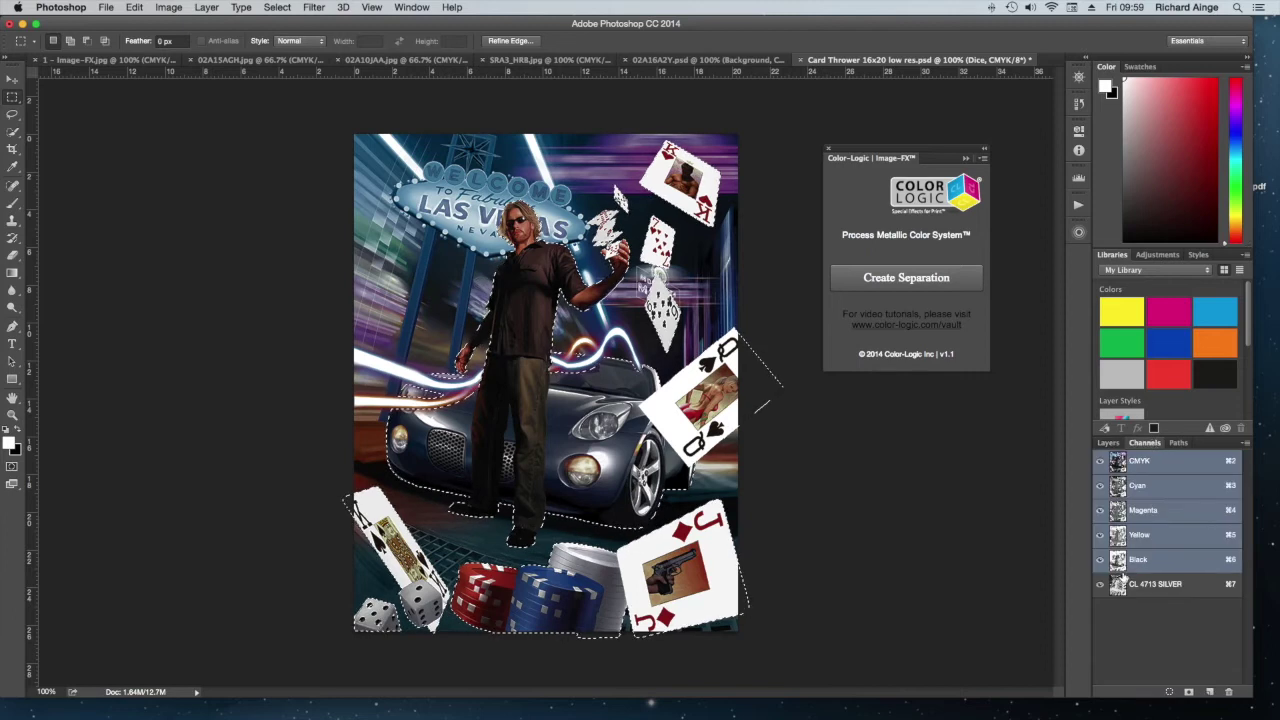
left_click(1125, 586)
left_click(1101, 461)
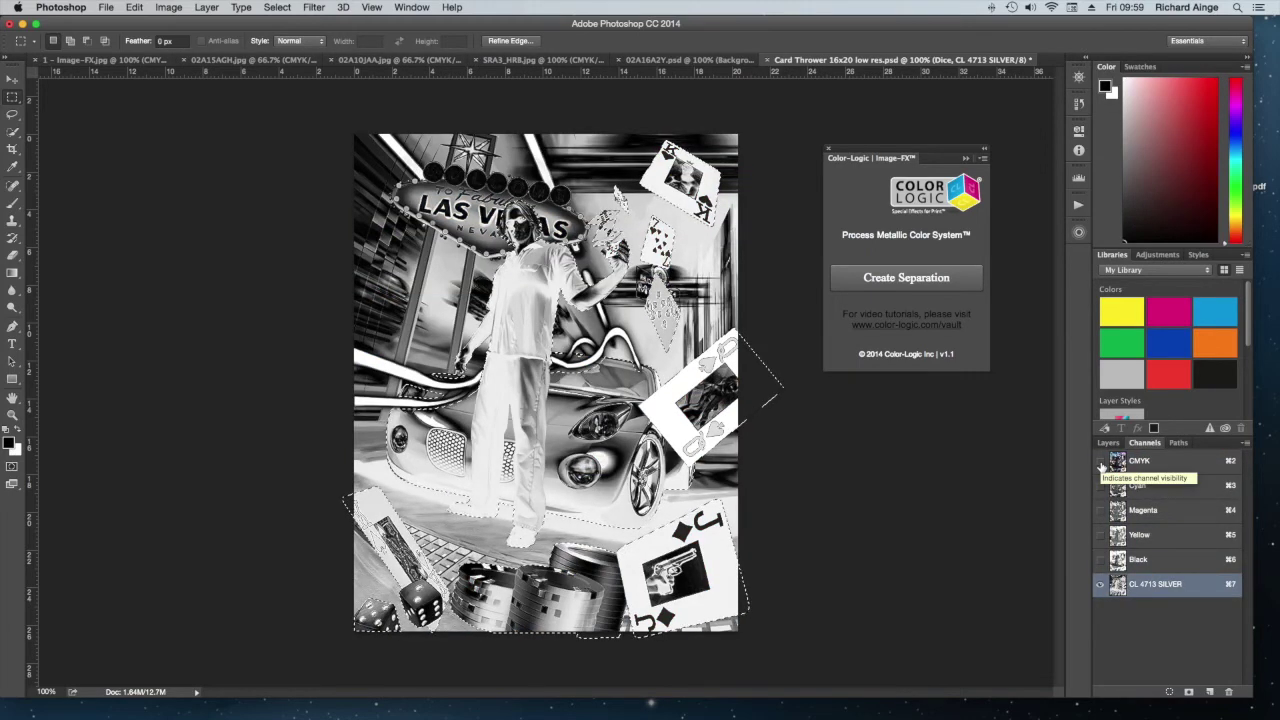
key("BackSpace")
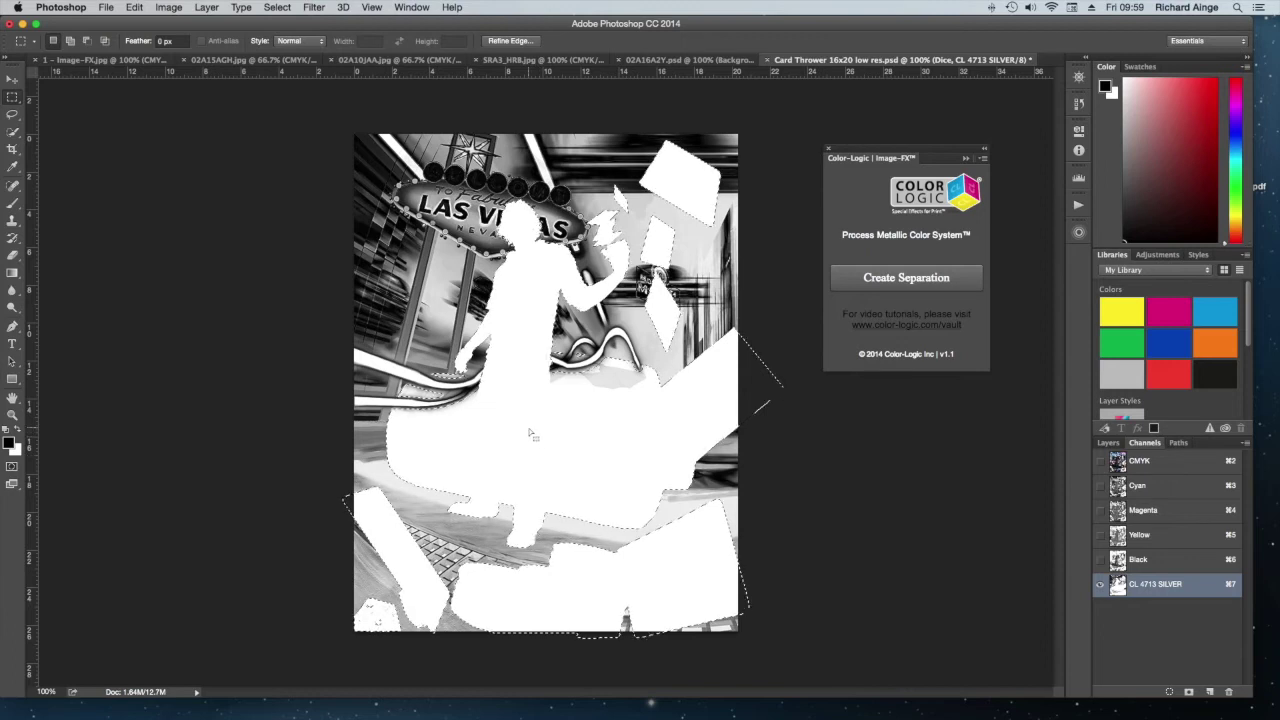
key("super+d")
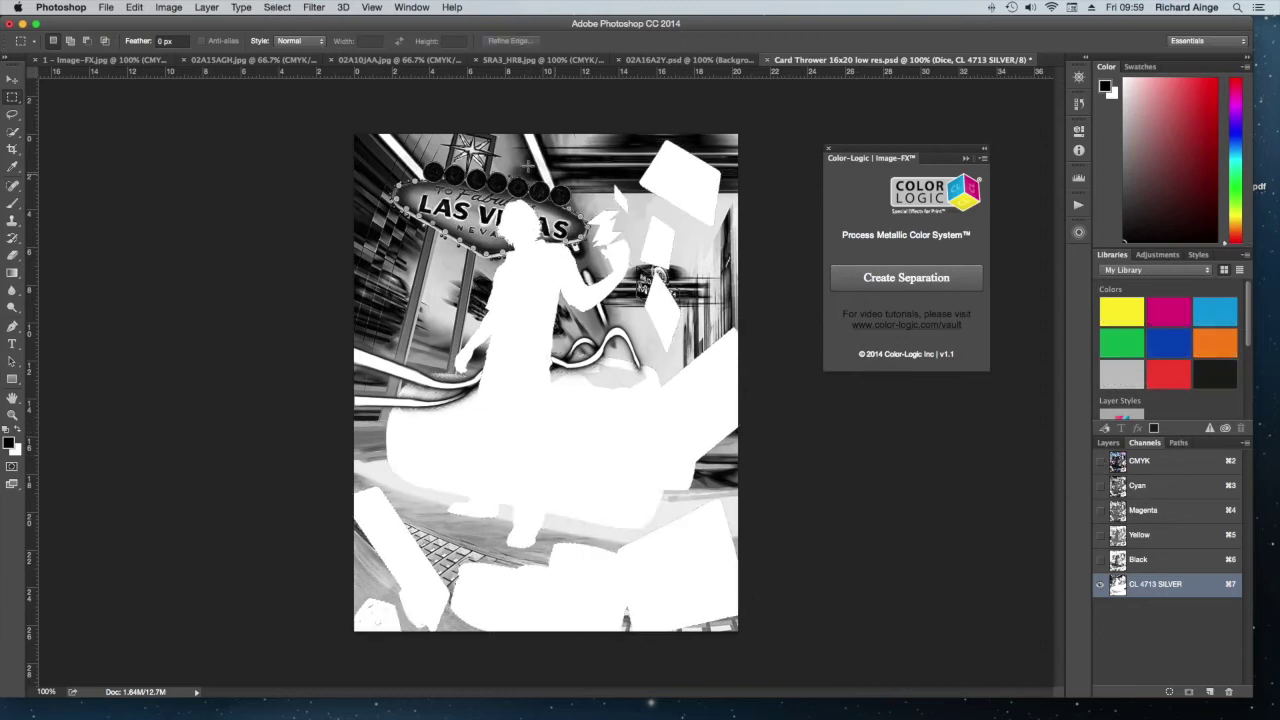
Show the CMYK channels again and compare the image with the CL 4713 SILVER channel shown and hidden.
left_click(1100, 460)
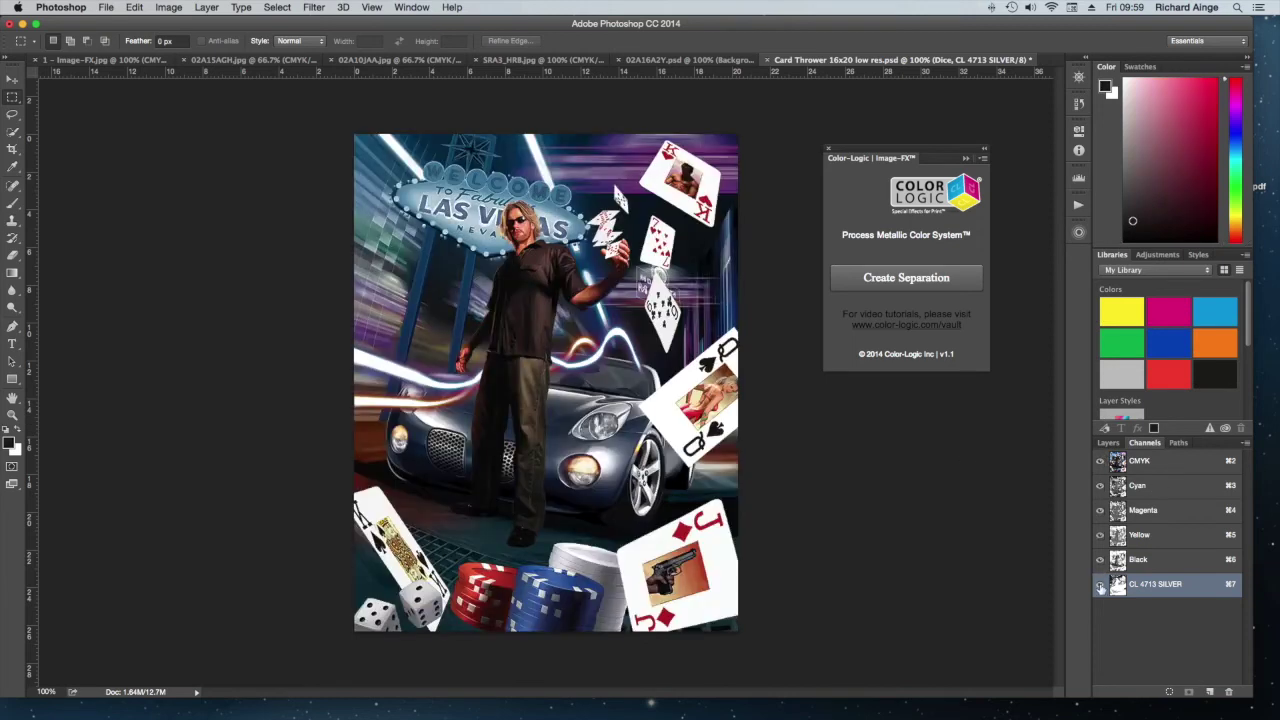
left_click(1100, 584)
left_click(1100, 585)
left_click(1100, 585)
left_click(1100, 585)
left_click(1100, 587)
left_click(12, 79)
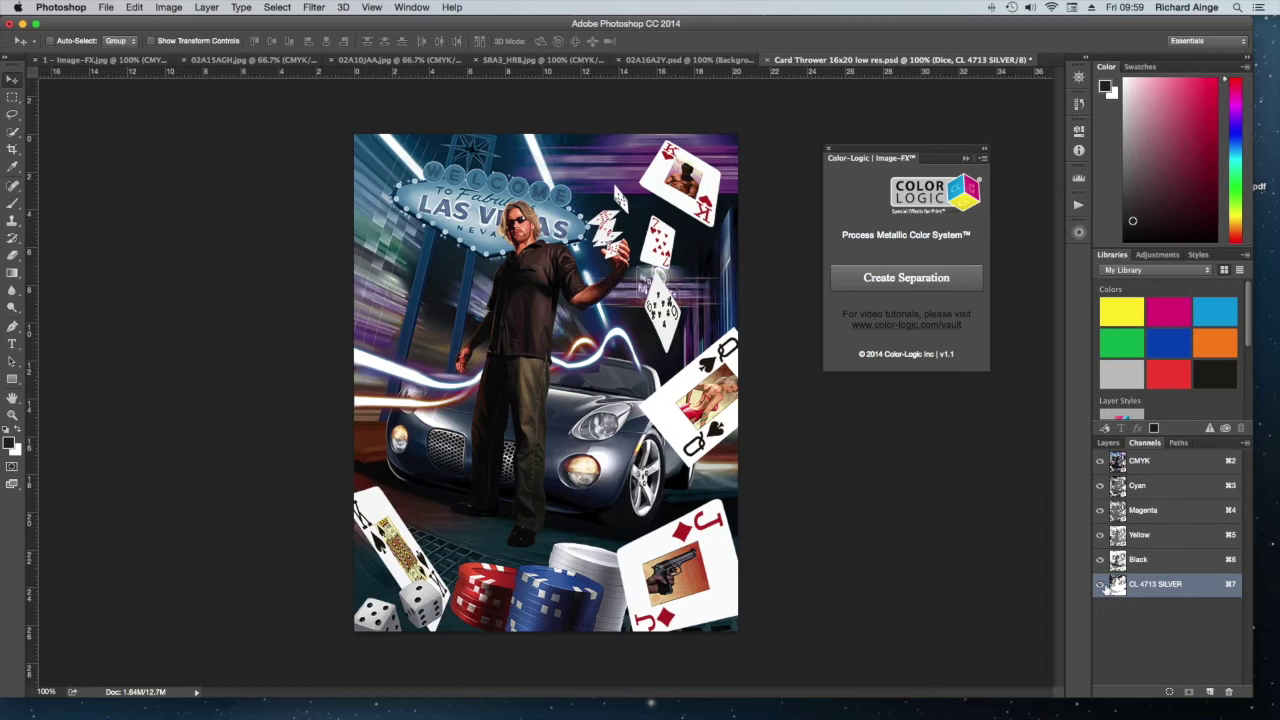
left_click(1101, 585)
left_click(1101, 585)
left_click(1101, 585)
left_click(1101, 585)
Flatten the layers of the Card Thrower image into a single background.
left_click(1110, 447)
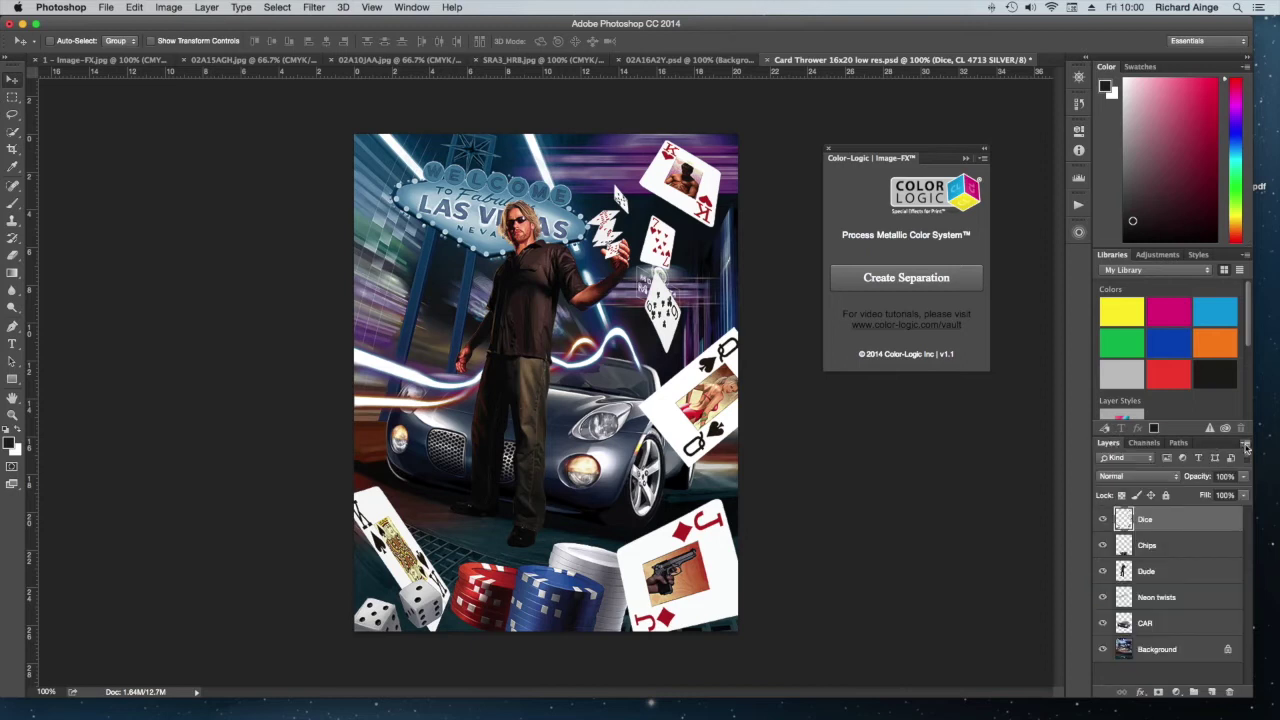
left_click(1245, 443)
left_click(1199, 645)
Save the flattened image as Card Thrower 16x20 low res.pdf in Photoshop PDF format with spot colours, and close it.
left_click(105, 8)
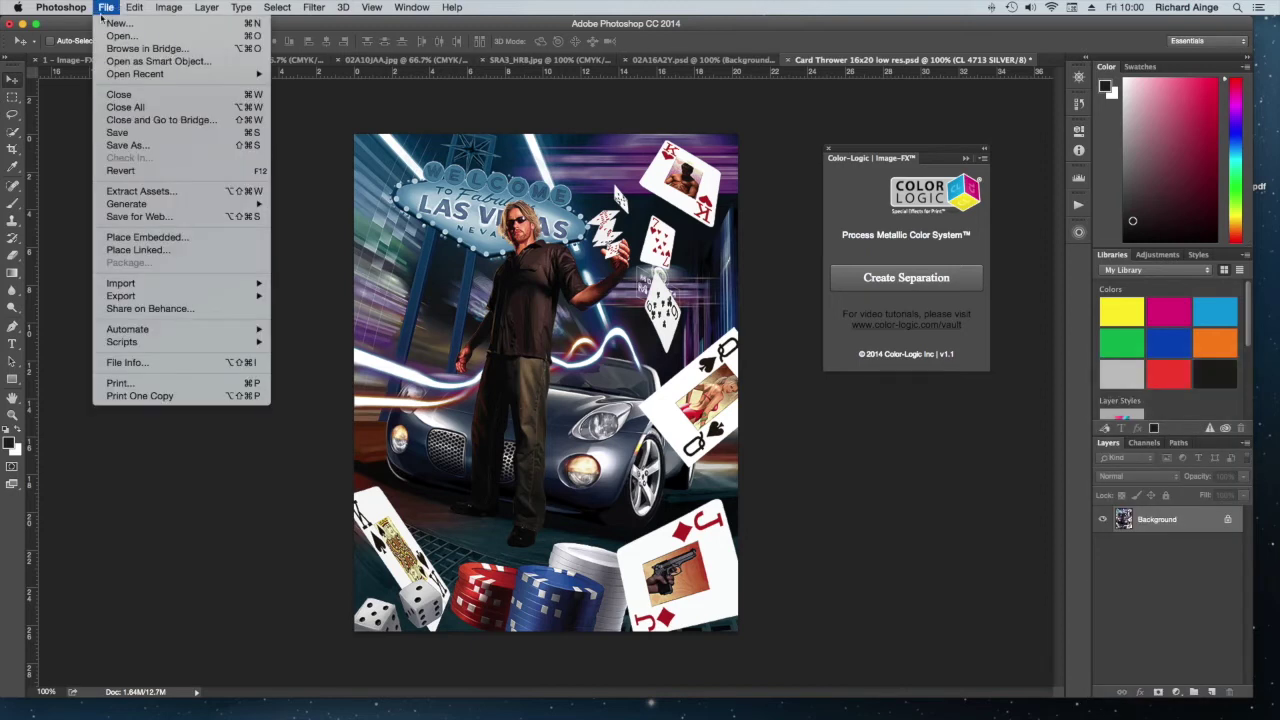
left_click(170, 143)
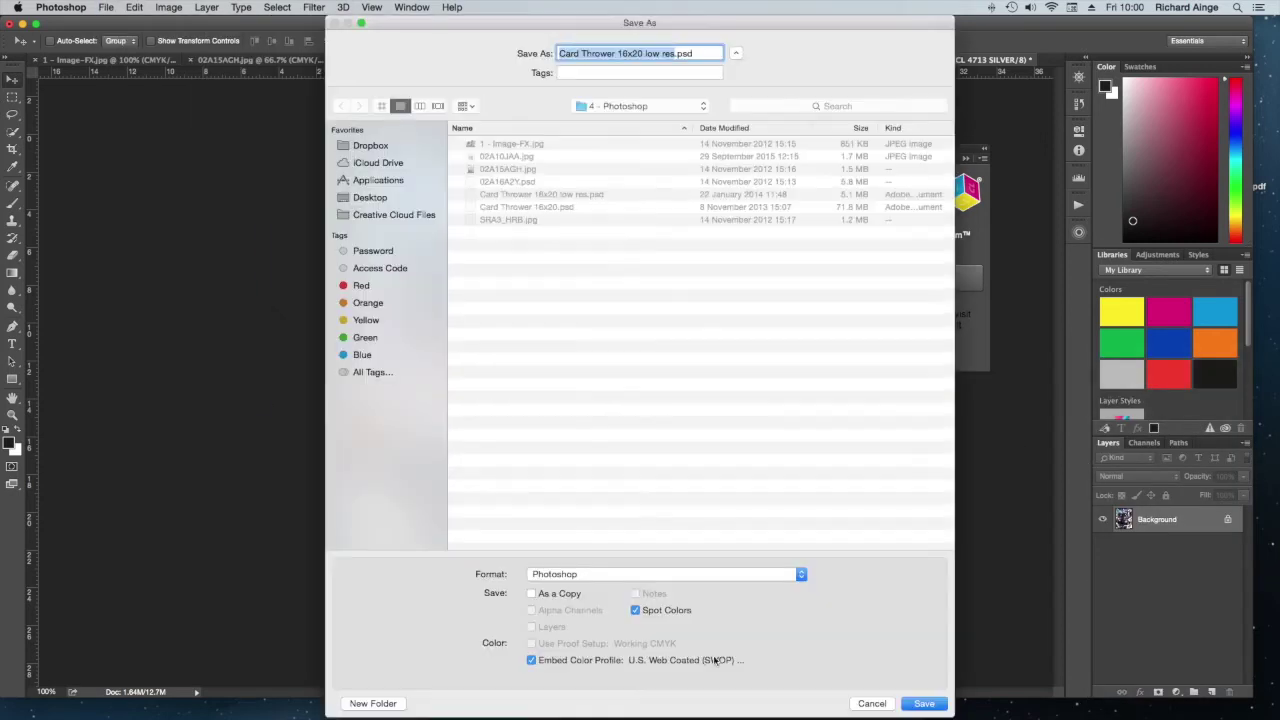
left_click(692, 574)
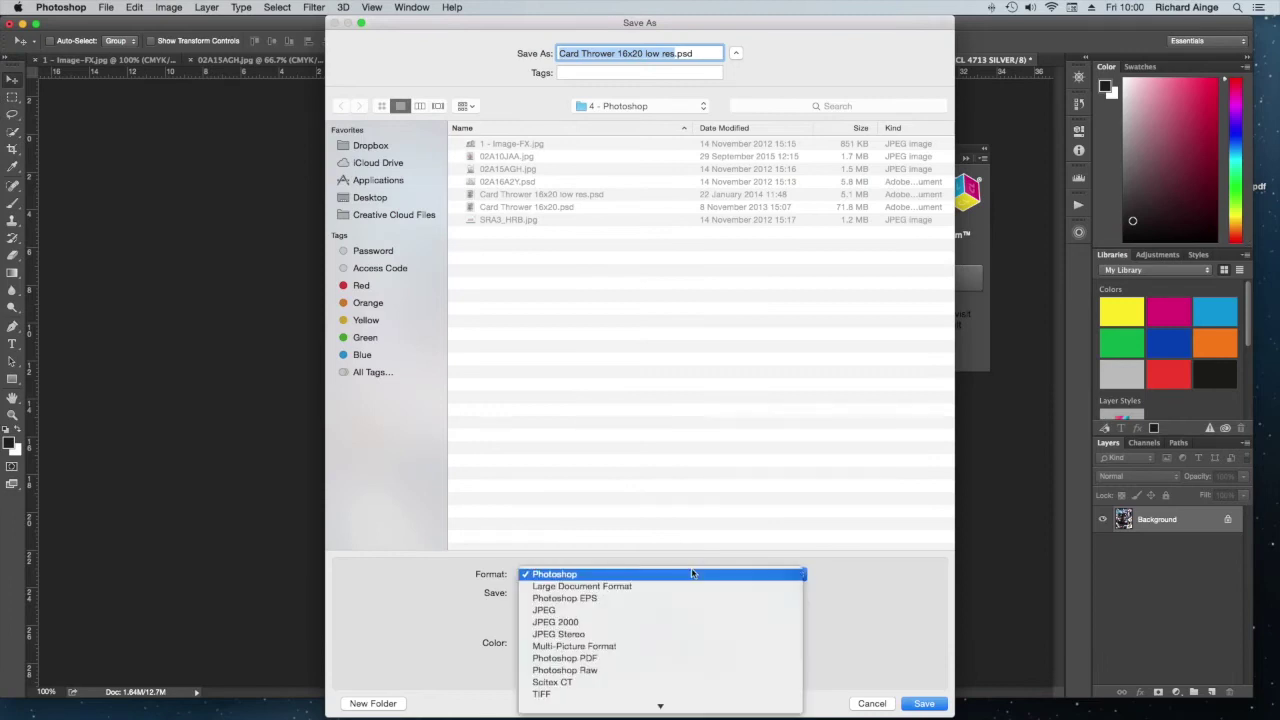
left_click(680, 660)
key("Return")
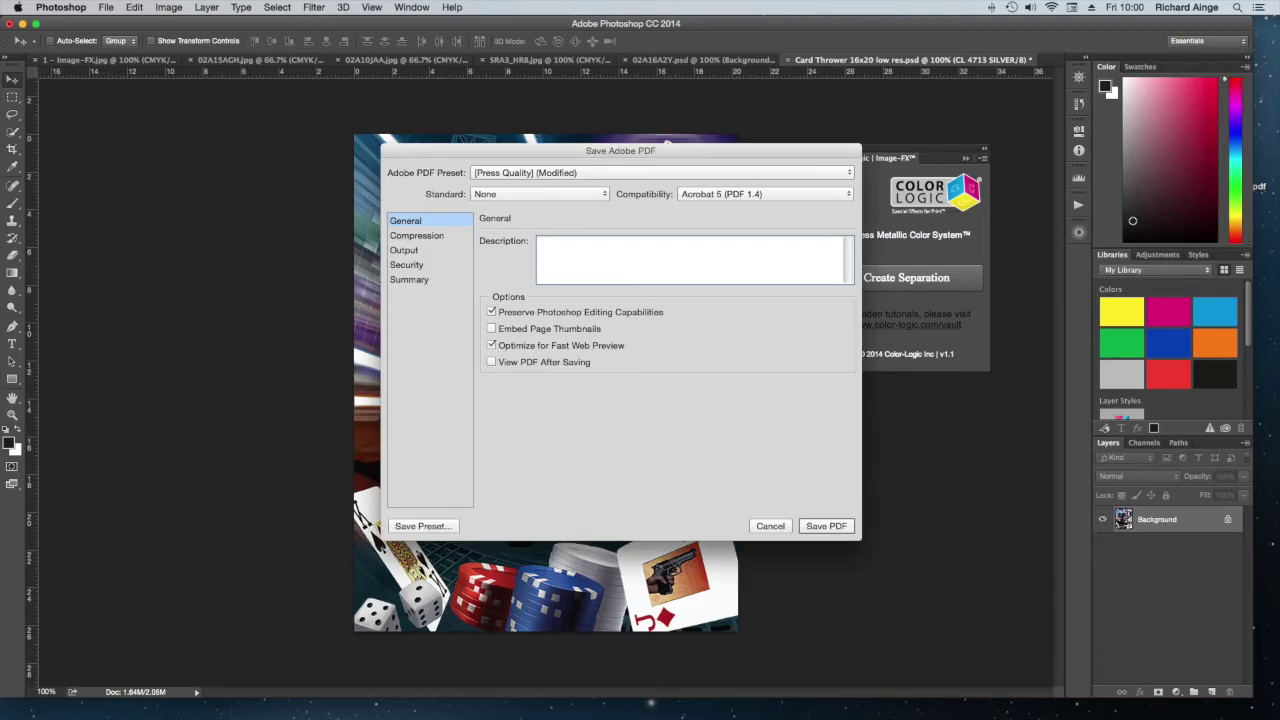
left_click(834, 524)
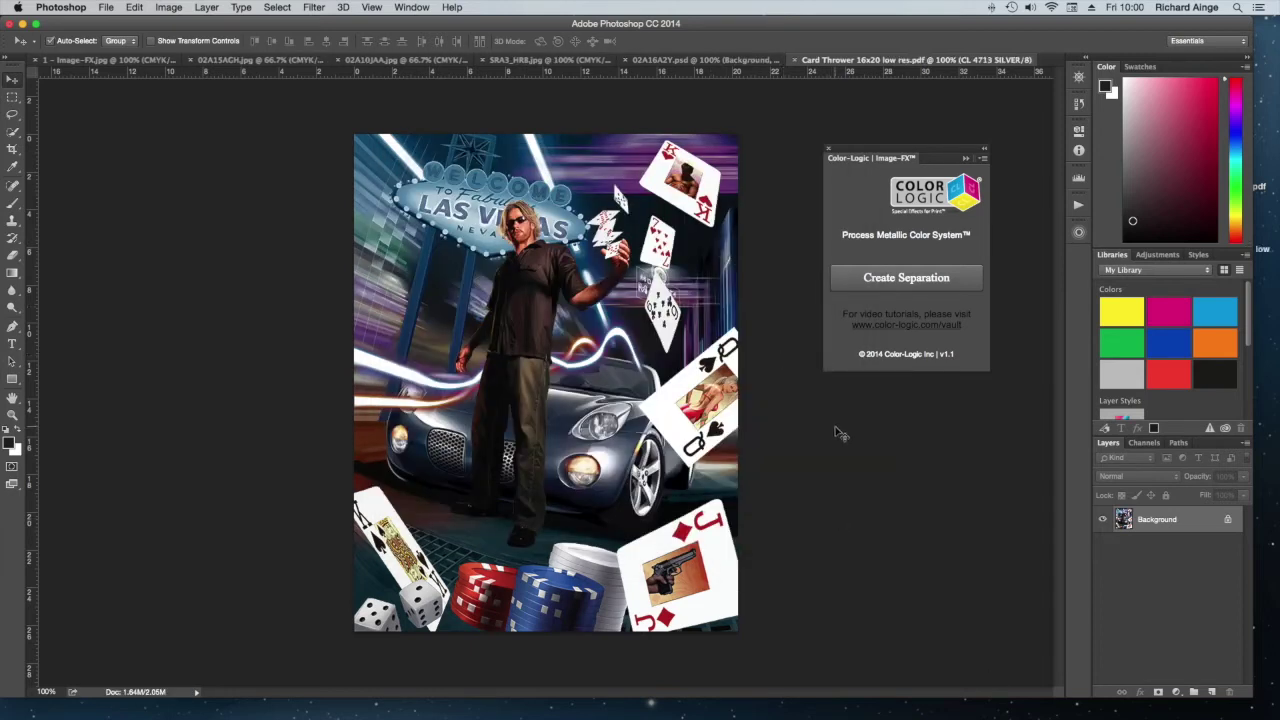
key("super+w")
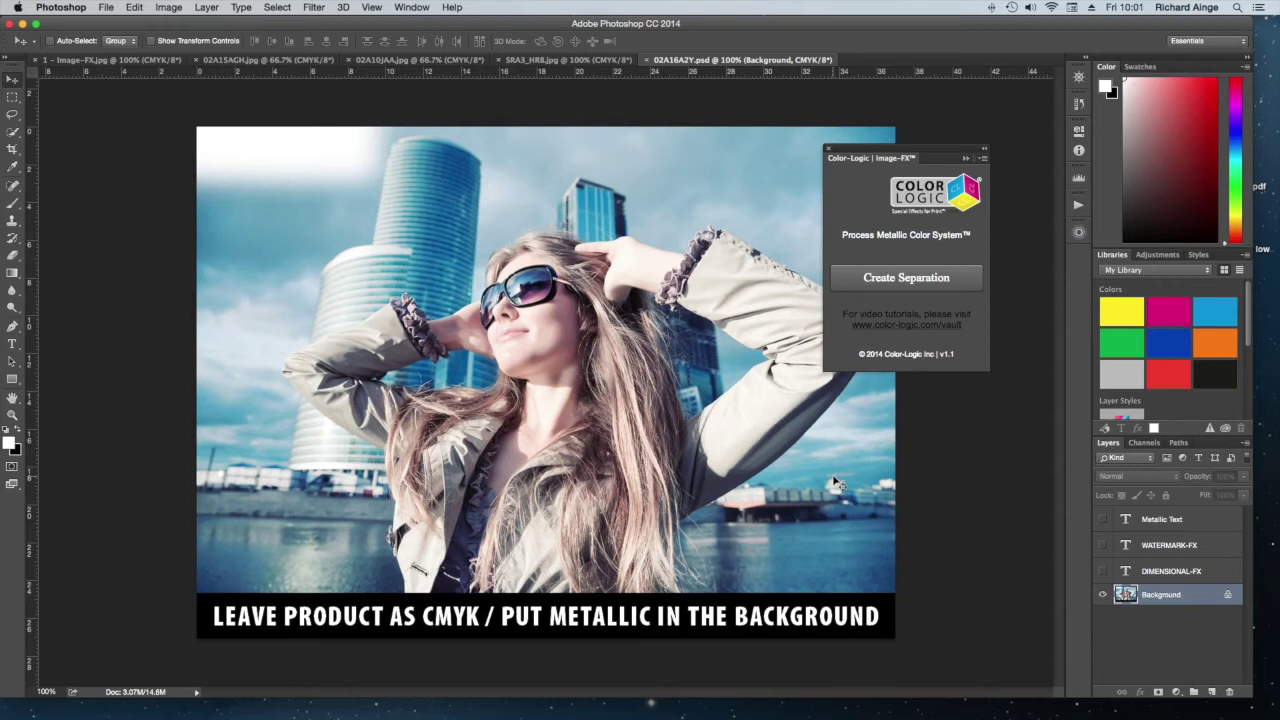
Create the metallic separation of the 02A16A2Y.psd image and load Path 1 around the woman as a selection.
left_click(905, 278)
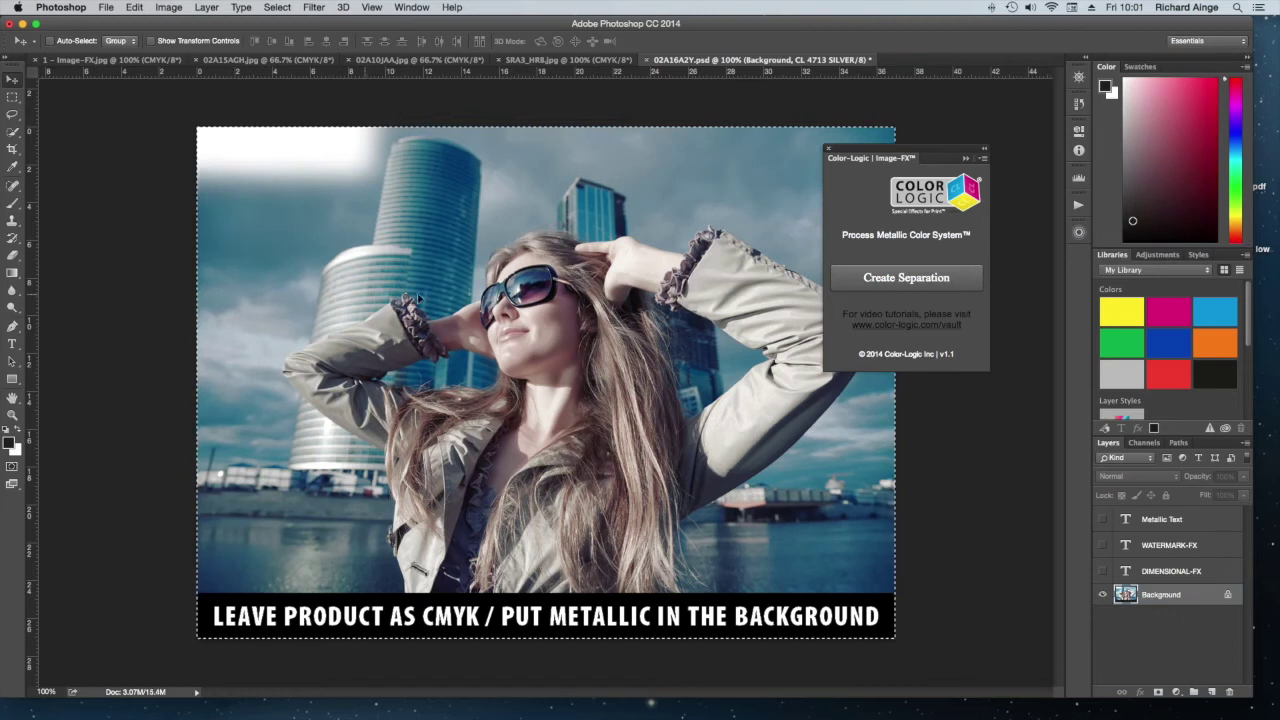
left_click(1178, 442)
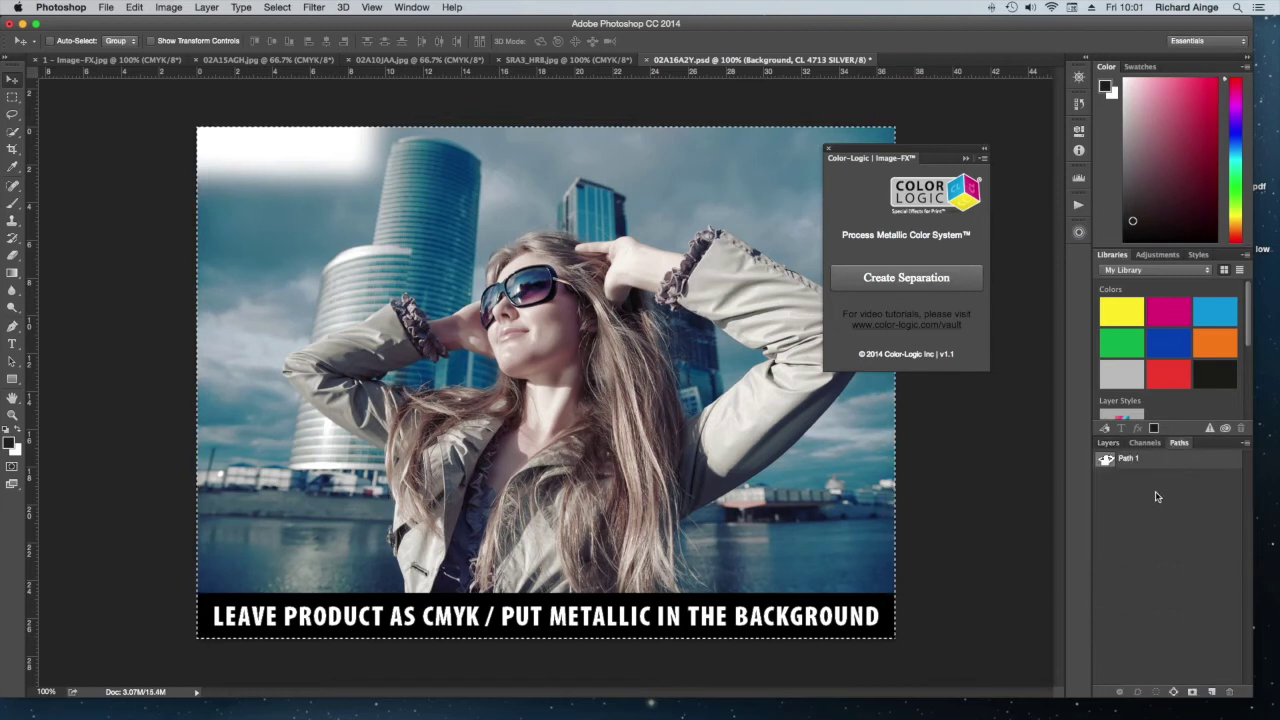
left_click(1106, 460, "super")
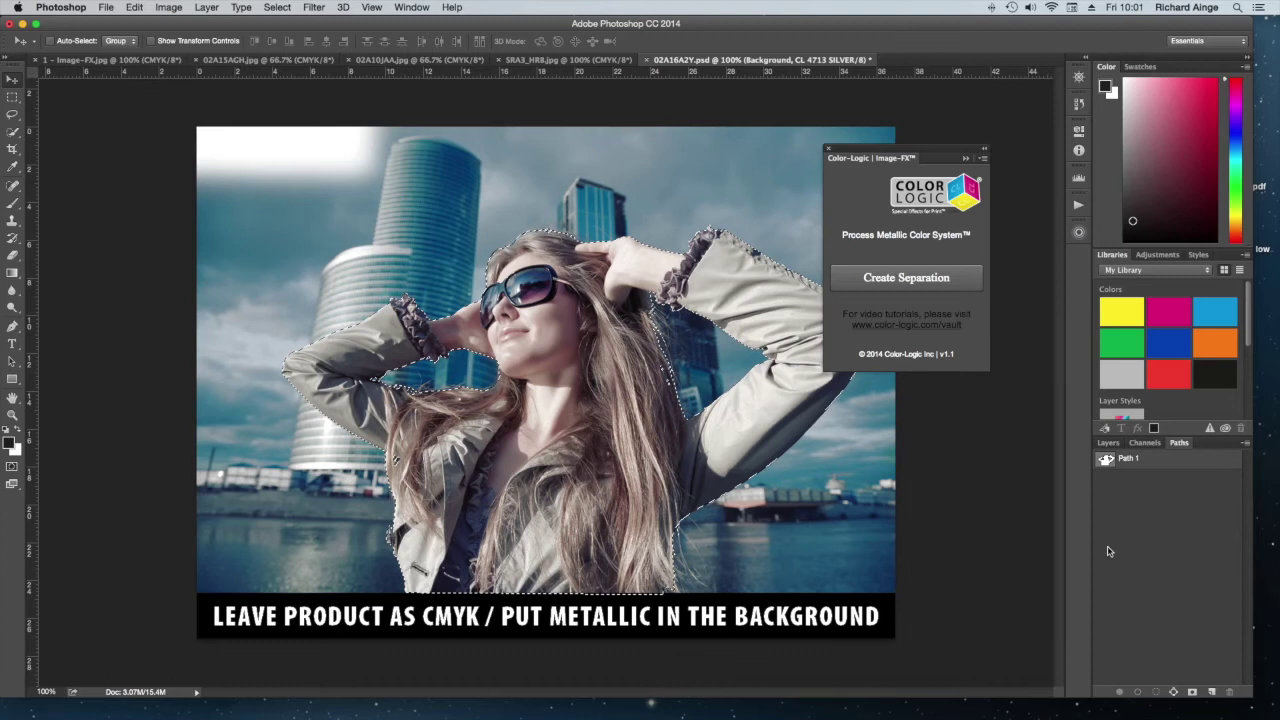
Feather the selection around the woman by 2 pixels, with the CL 4713 SILVER channel active.
left_click(1148, 443)
left_click(277, 7)
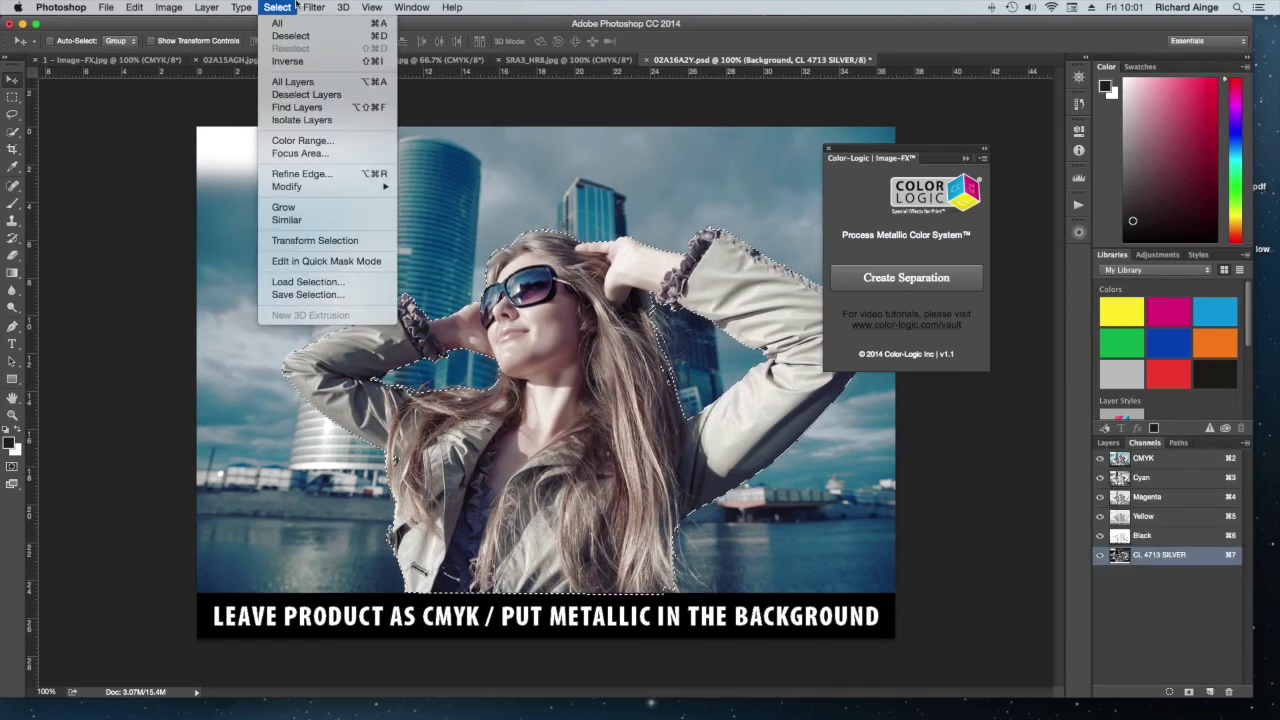
mouse_move(333, 186)
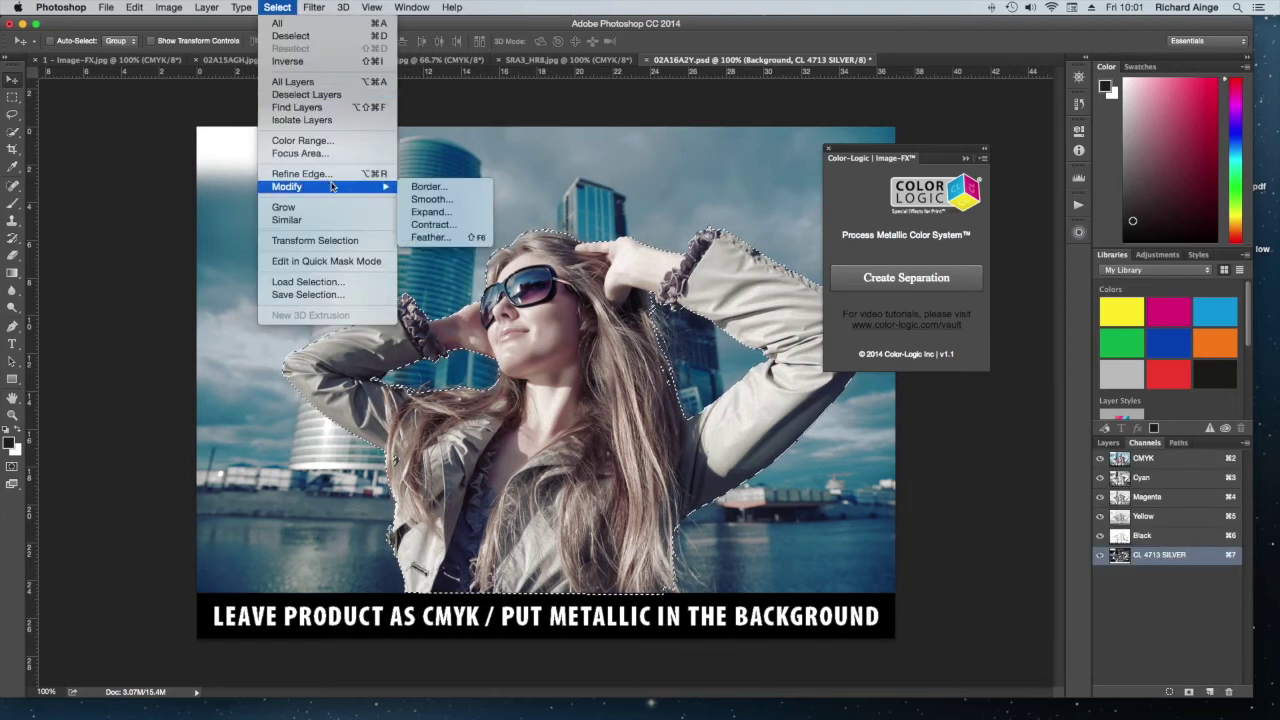
left_click(459, 240)
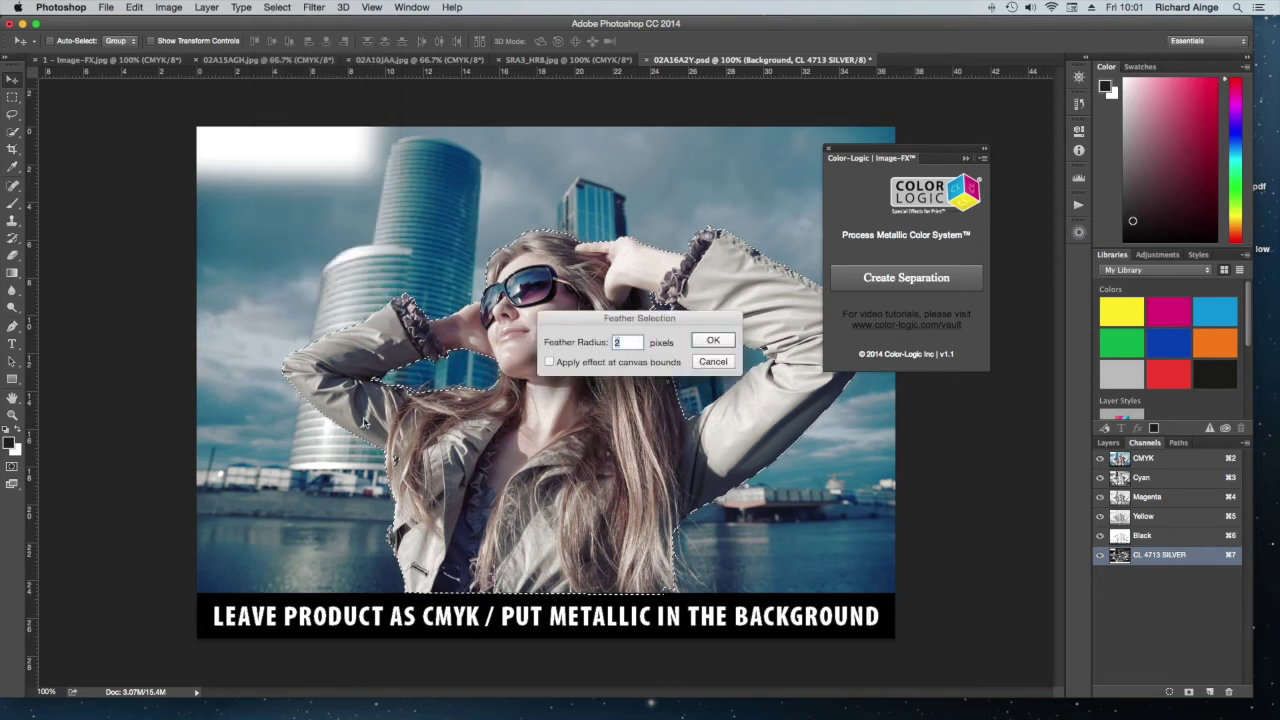
left_click(713, 340)
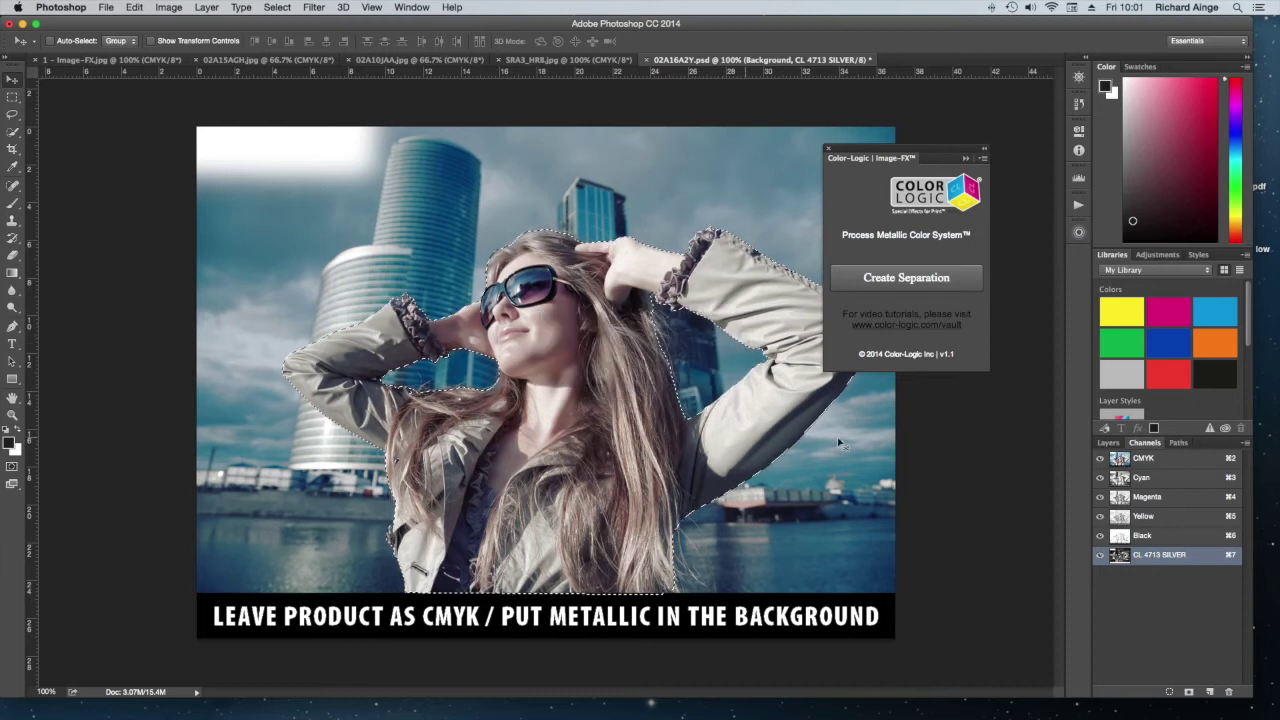
Clear the selected woman to white in the CL 4713 SILVER channel, deselect, and restore the CMYK view.
left_click(1100, 458)
key("i")
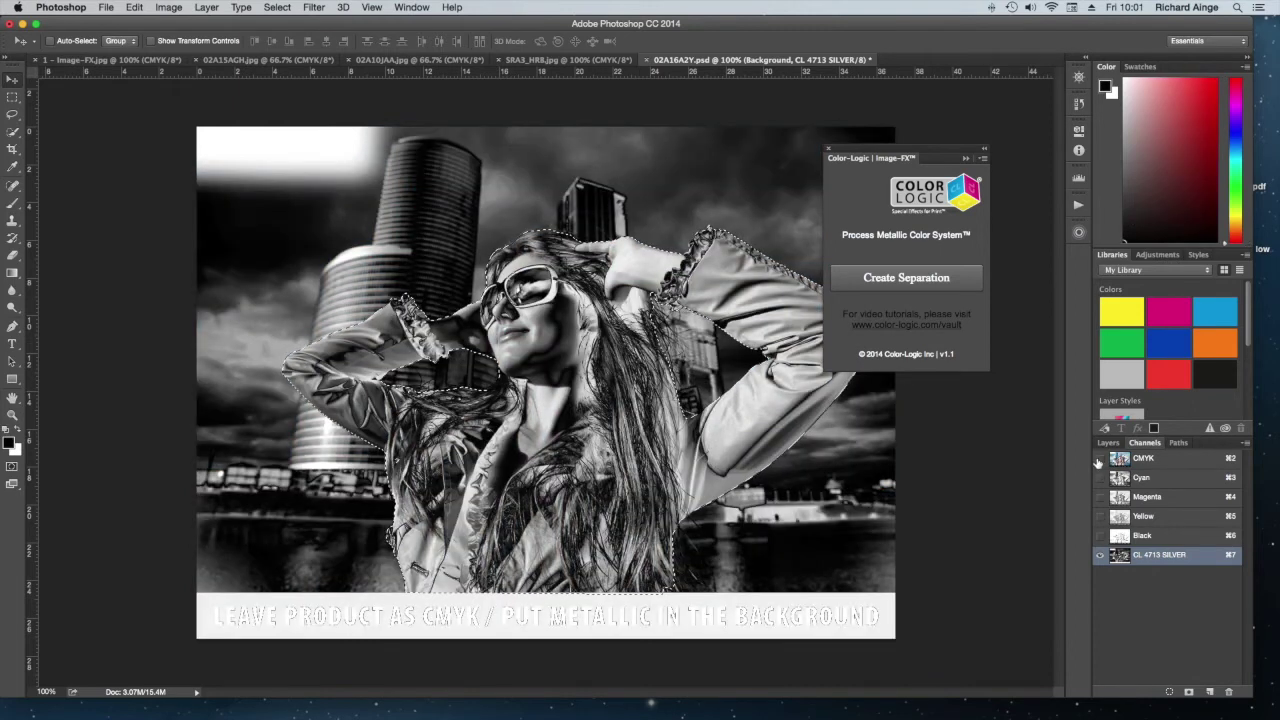
key("shift+BackSpace")
key("Return")
key("v")
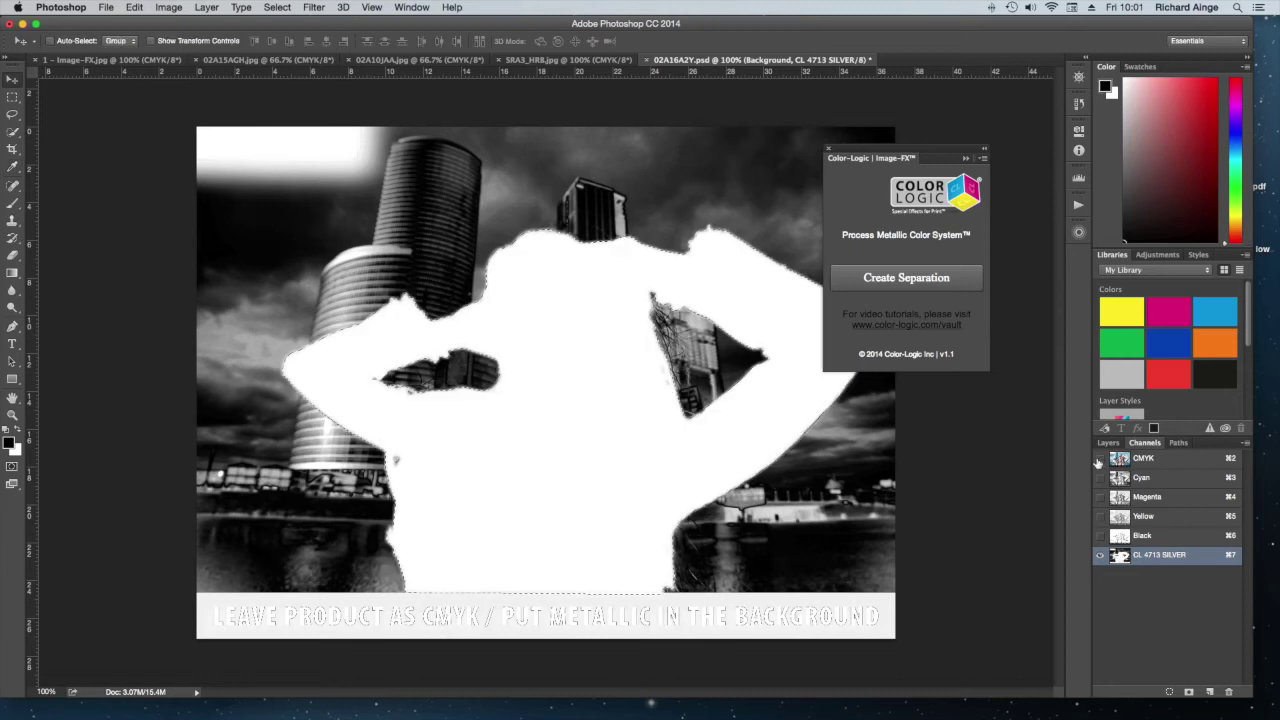
key("super+d")
left_click(1099, 459)
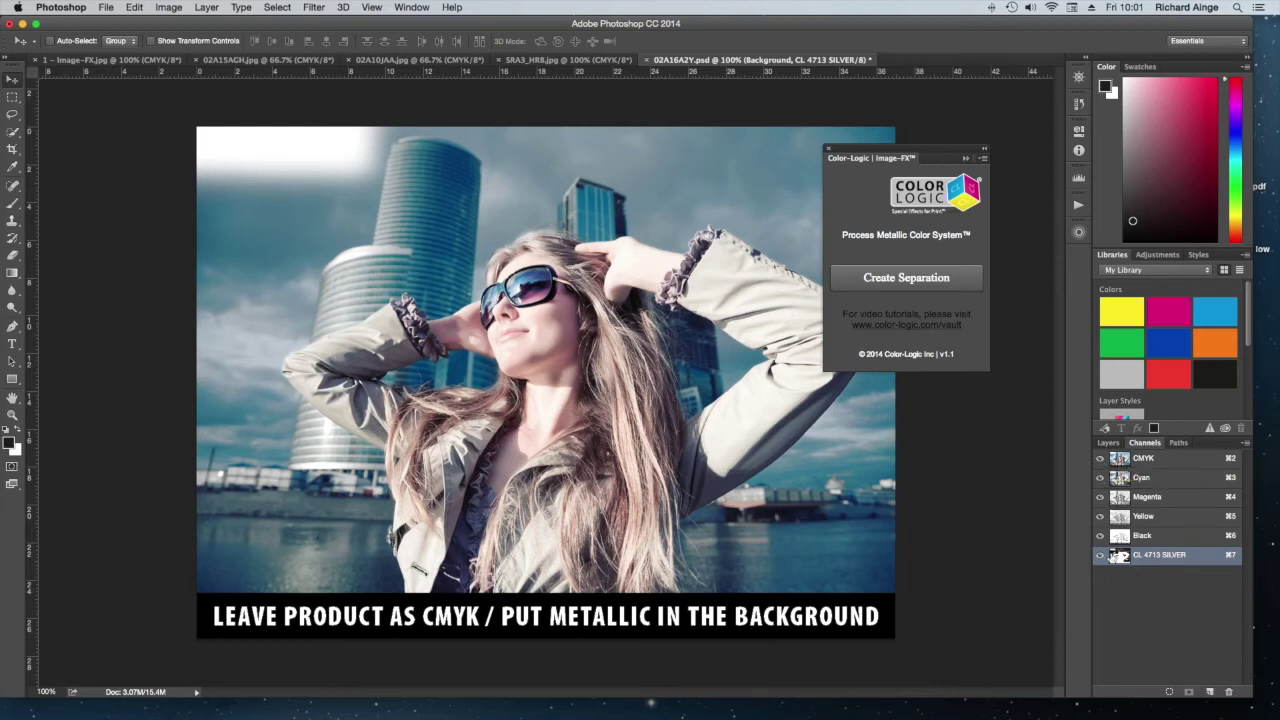
Compare the woman's image with and without the CL 4713 SILVER channel.
left_click(1100, 555)
left_click(1100, 556)
left_click(1100, 557)
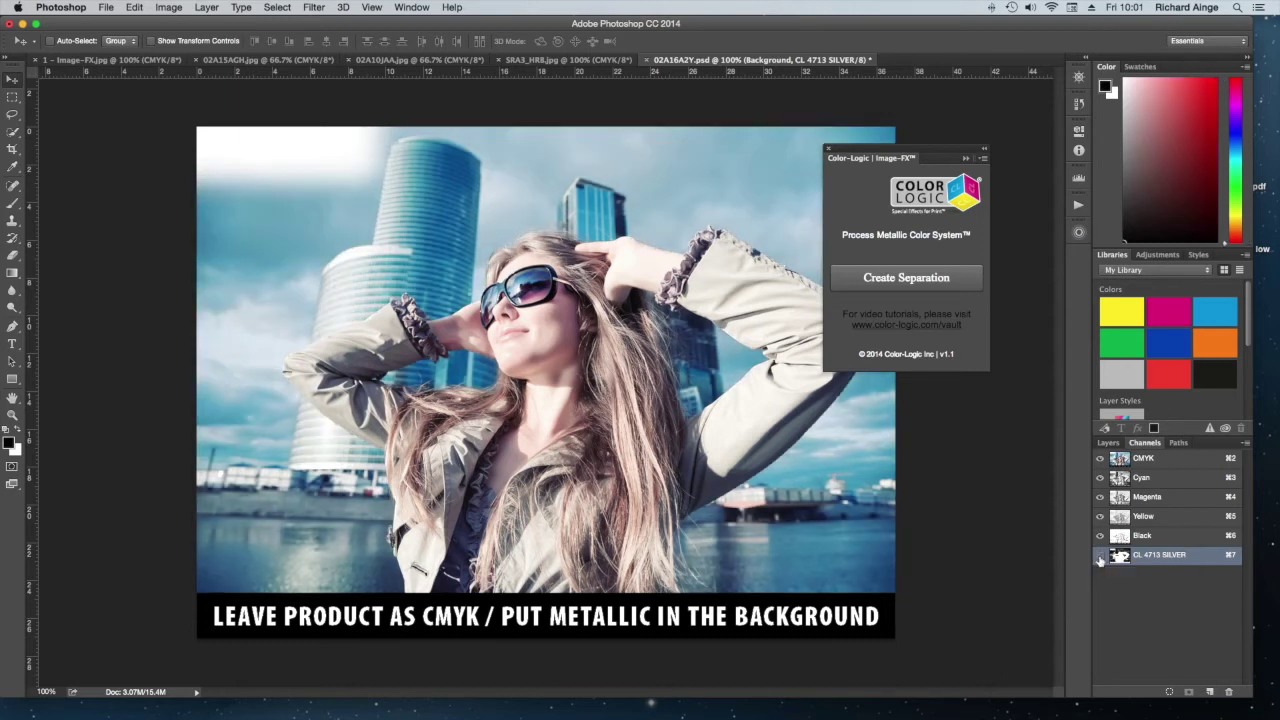
left_click(1100, 557)
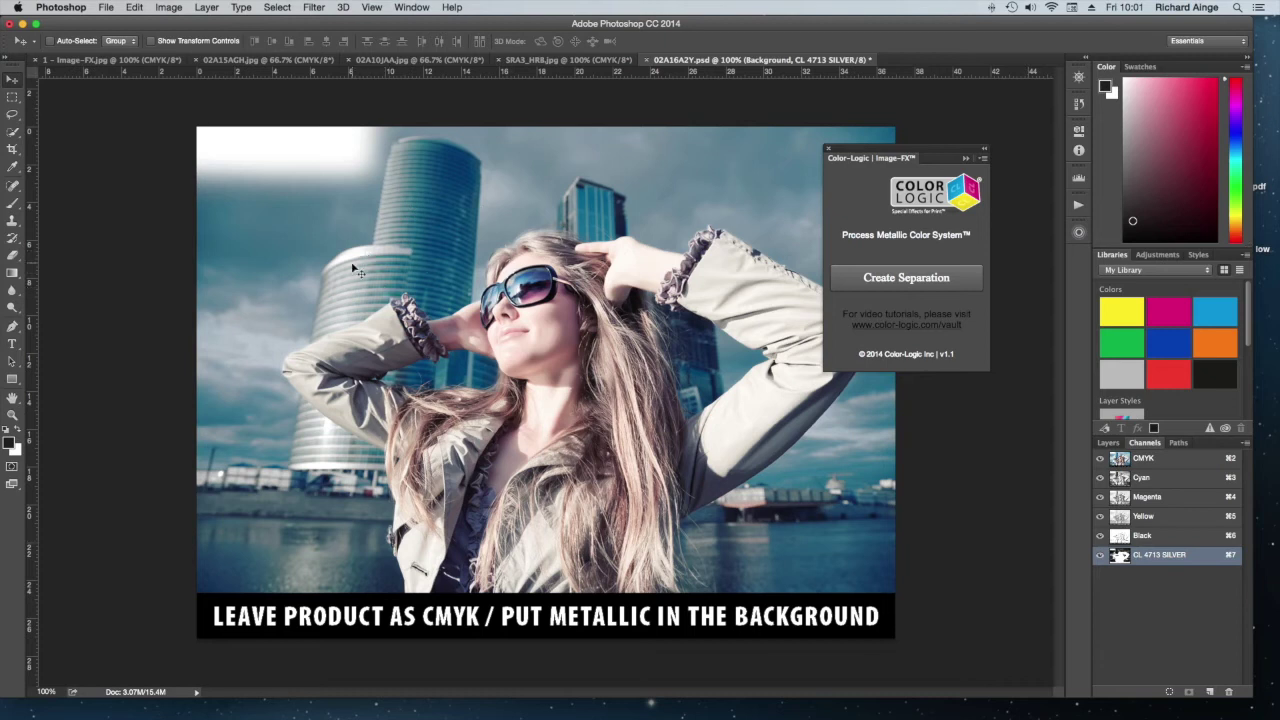
Close the woman image and SRA3_HR8.jpg, and create the metallic separation of 02A10JAA.jpg.
key("super+w")
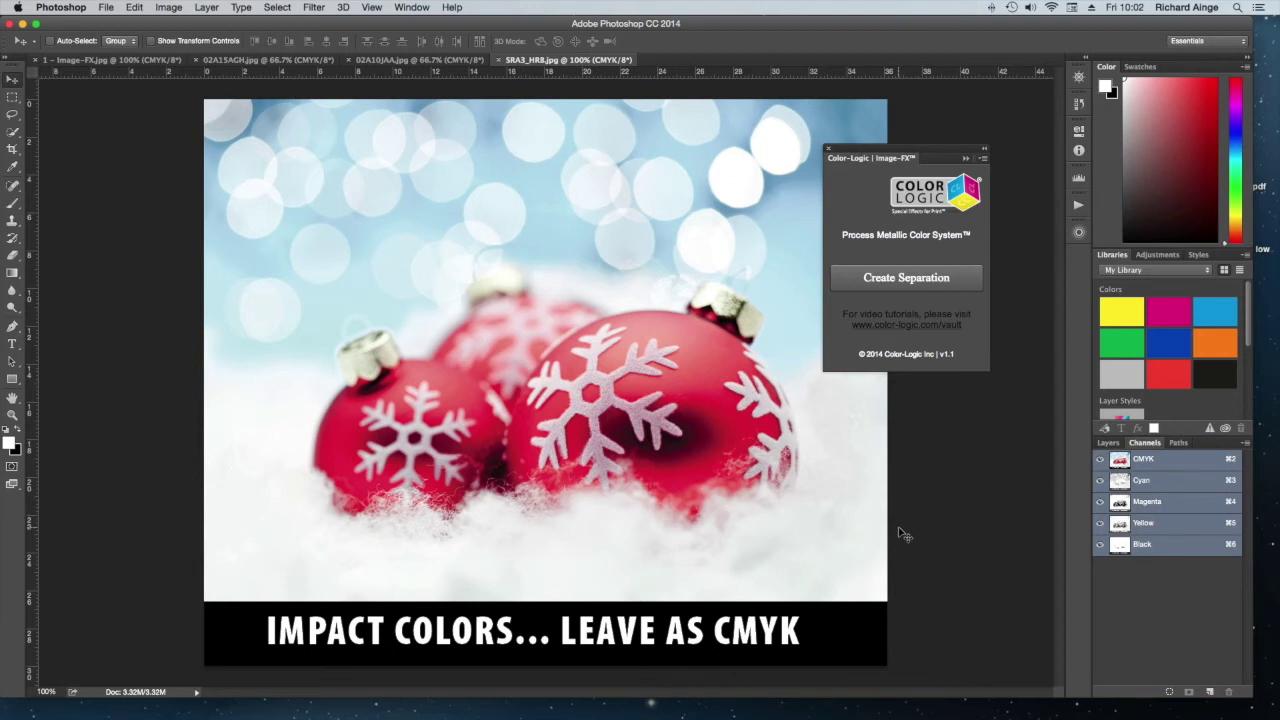
key("super+w")
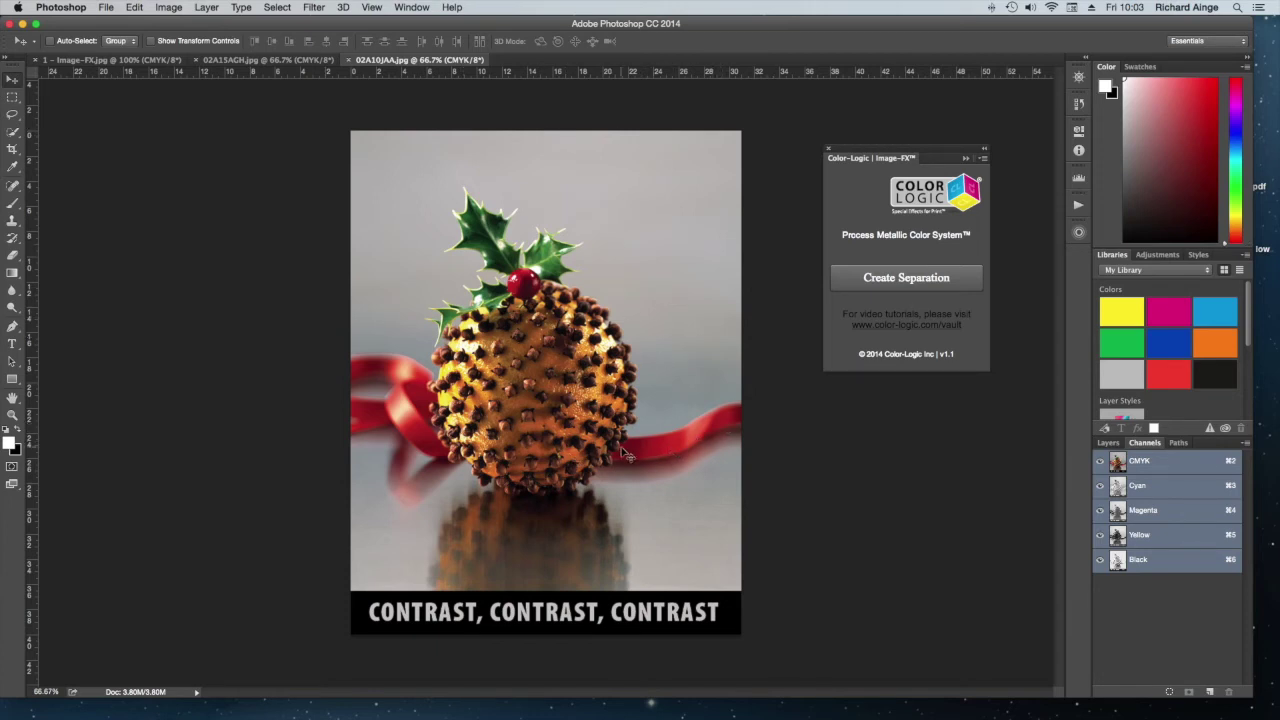
left_click(906, 279)
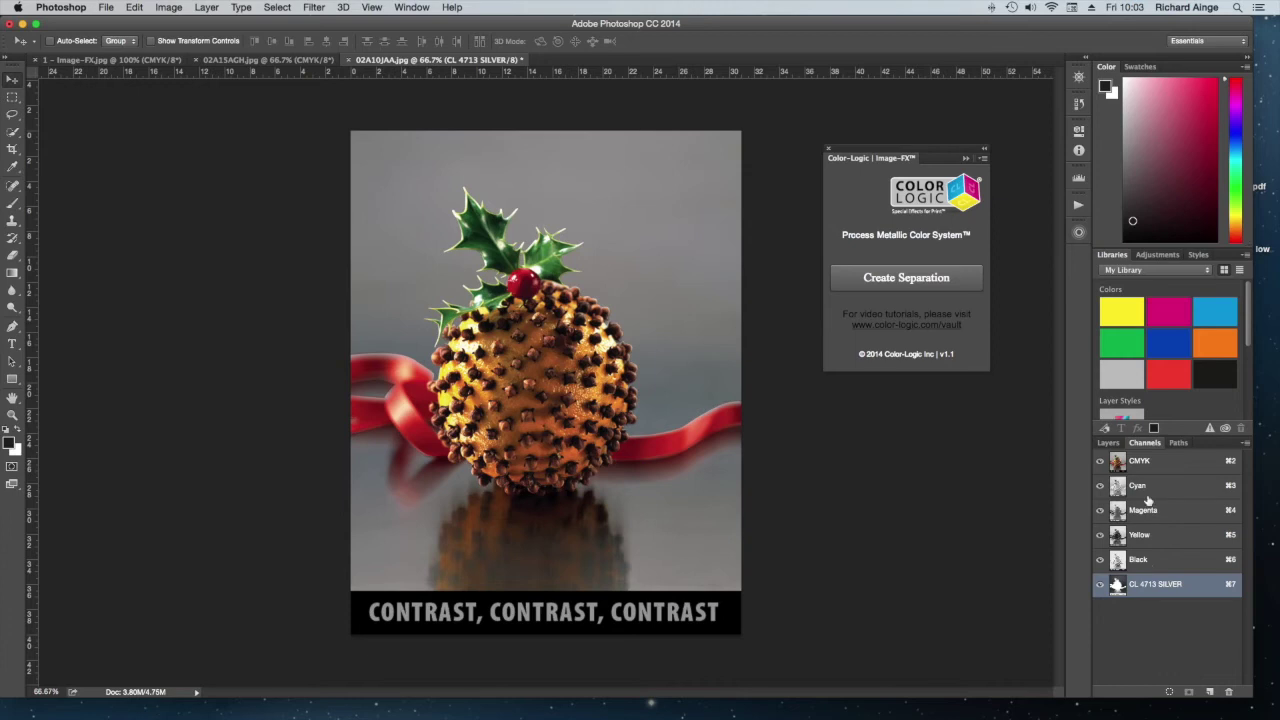
Examine the CL 4713 SILVER channel of the clove orange image alone, and compare the image with and without it.
left_click(1100, 461)
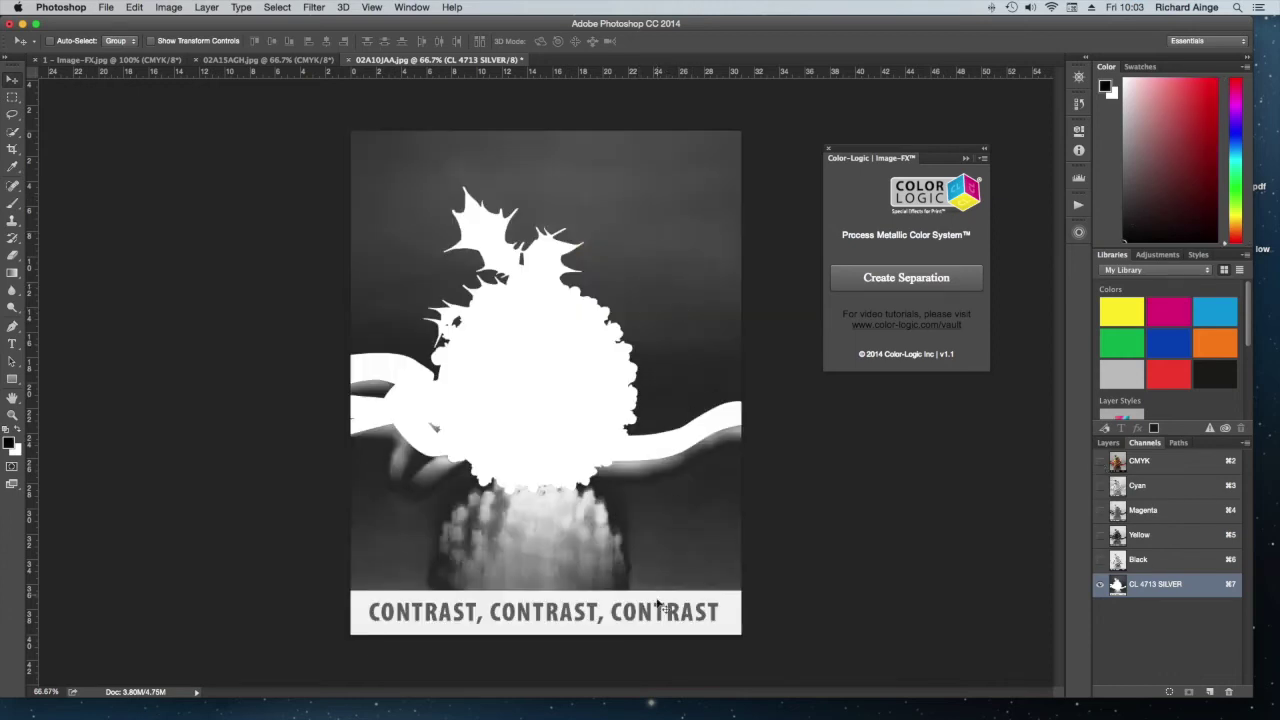
left_click(1099, 461)
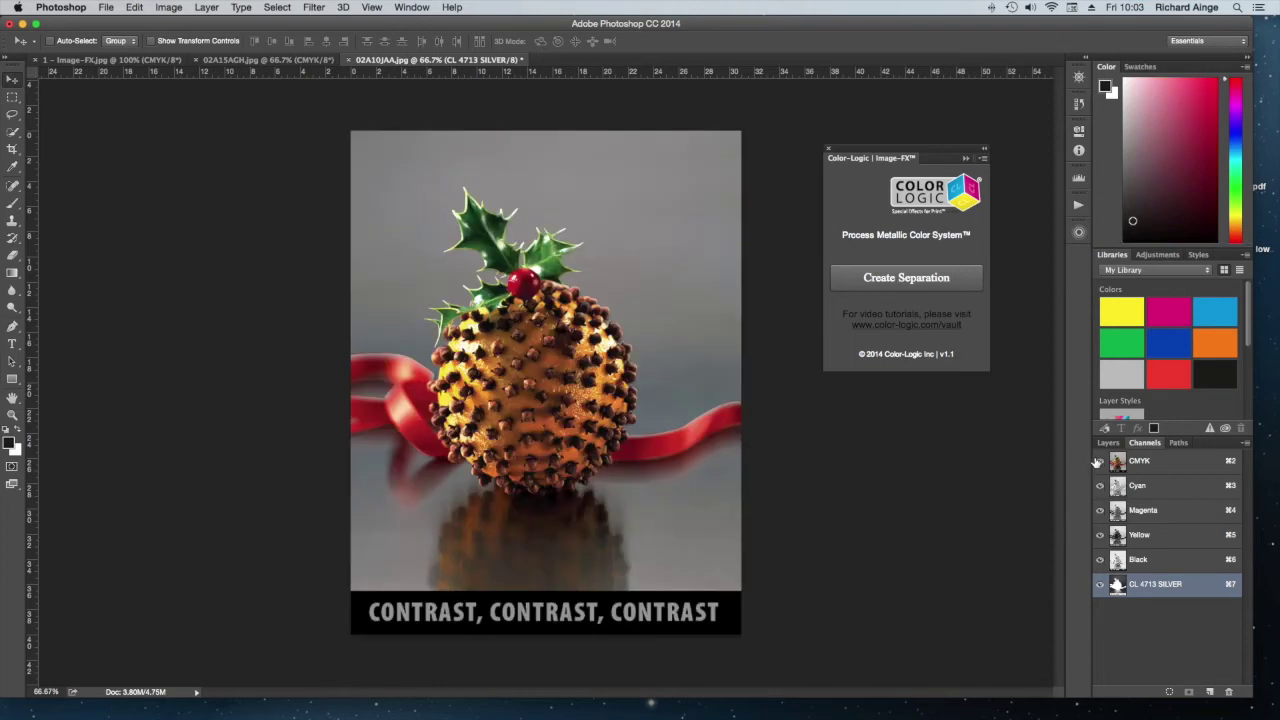
left_click(1099, 585)
left_click(1099, 585)
Close 02A10JAA.jpg without saving and create the metallic separation of the padlock image 02A15AGH.jpg.
key("super+w")
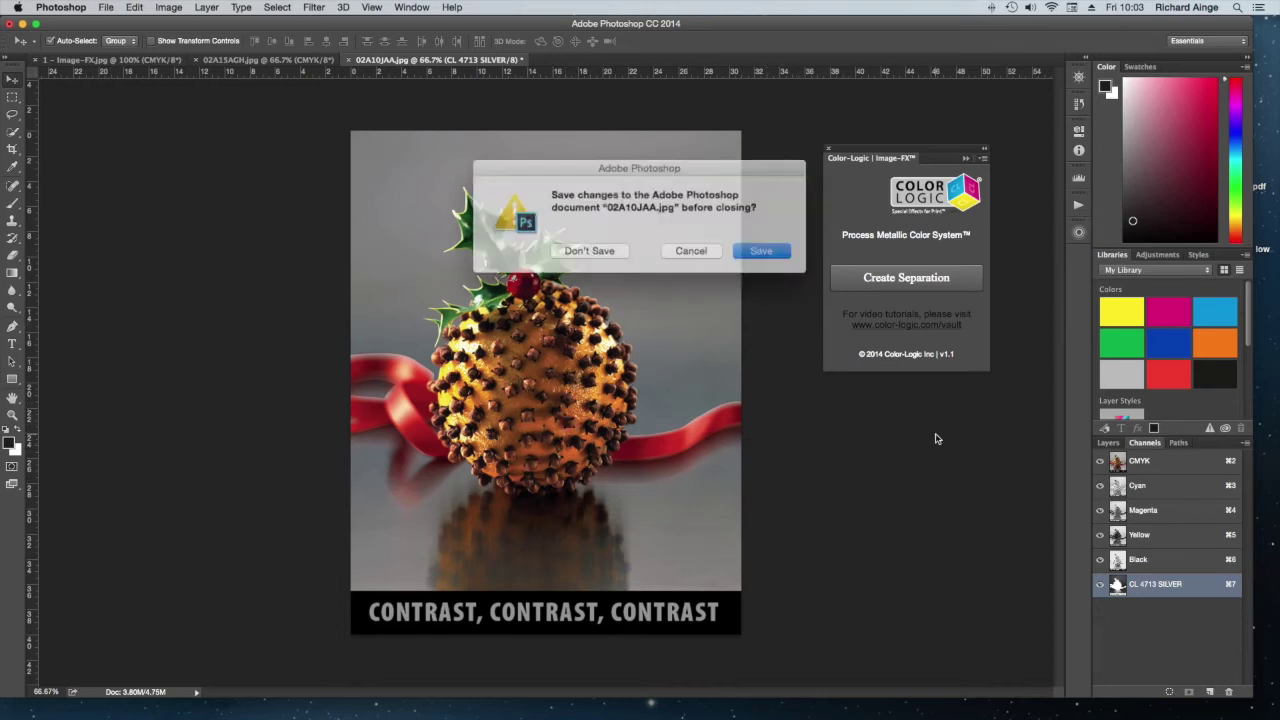
key("super+d")
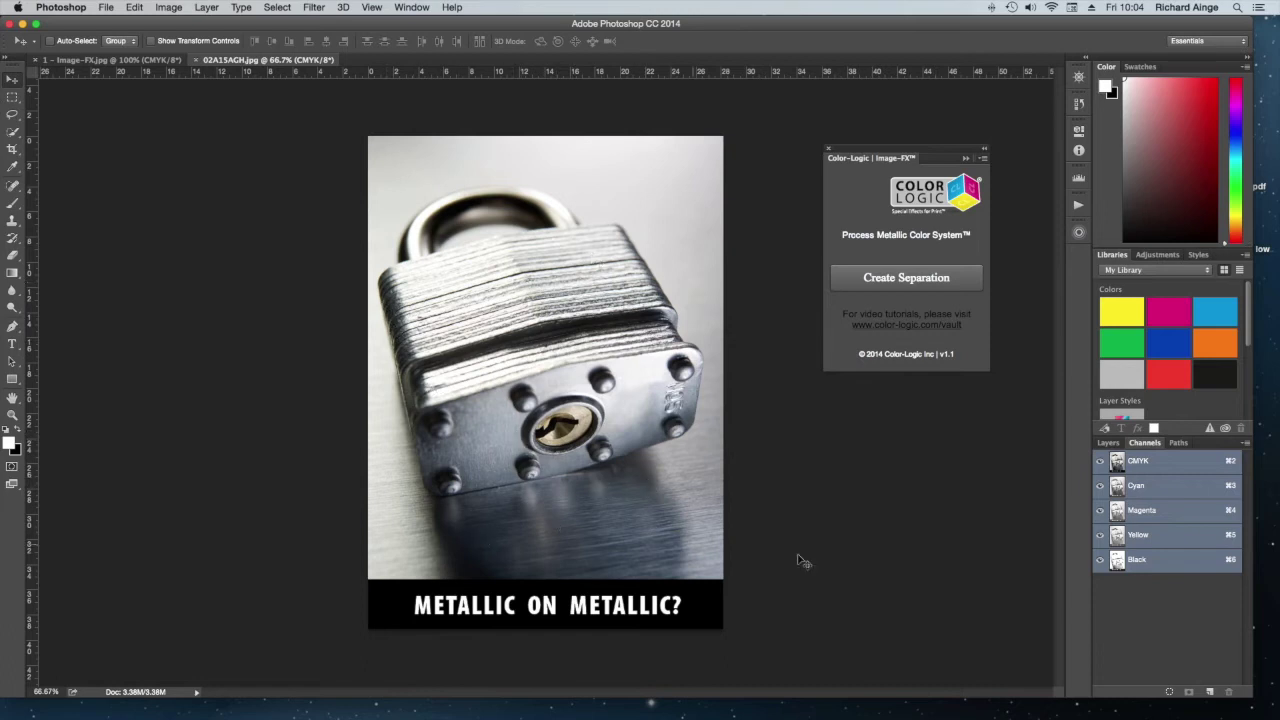
left_click(874, 274)
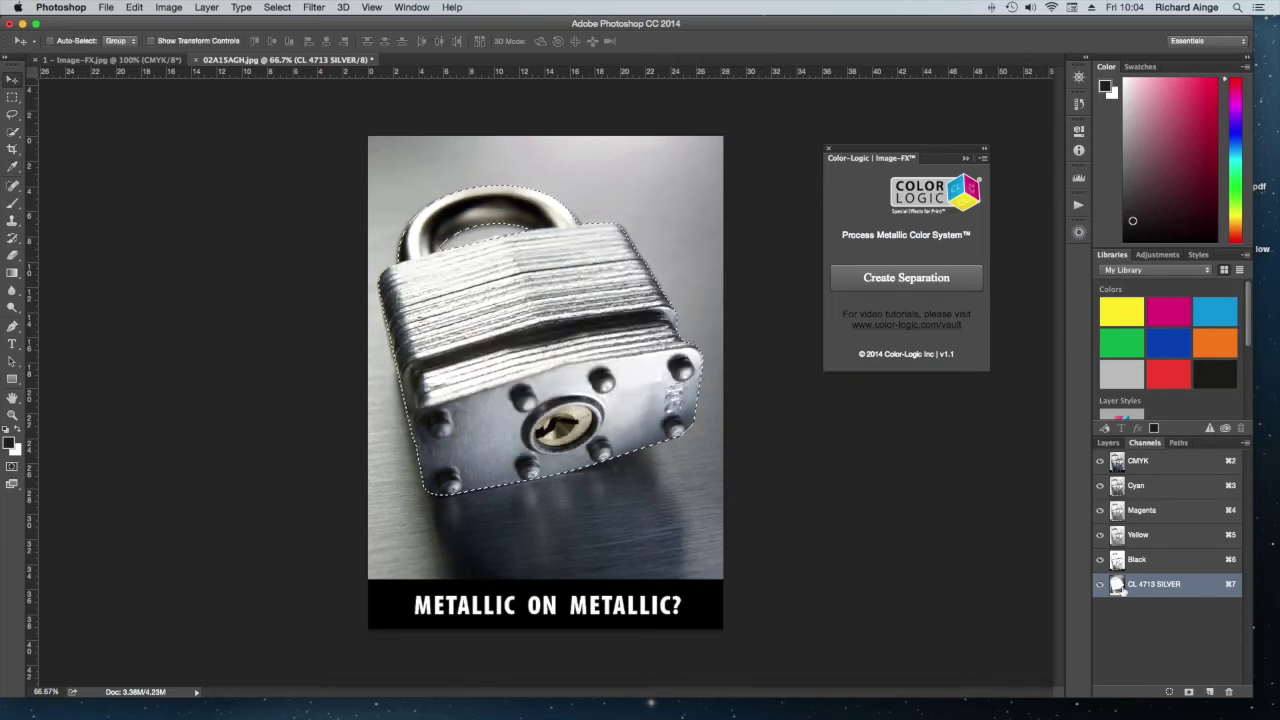
Deselect the padlock and compare the image with and without the CL 4713 SILVER channel.
left_click(1100, 585)
key("super+d")
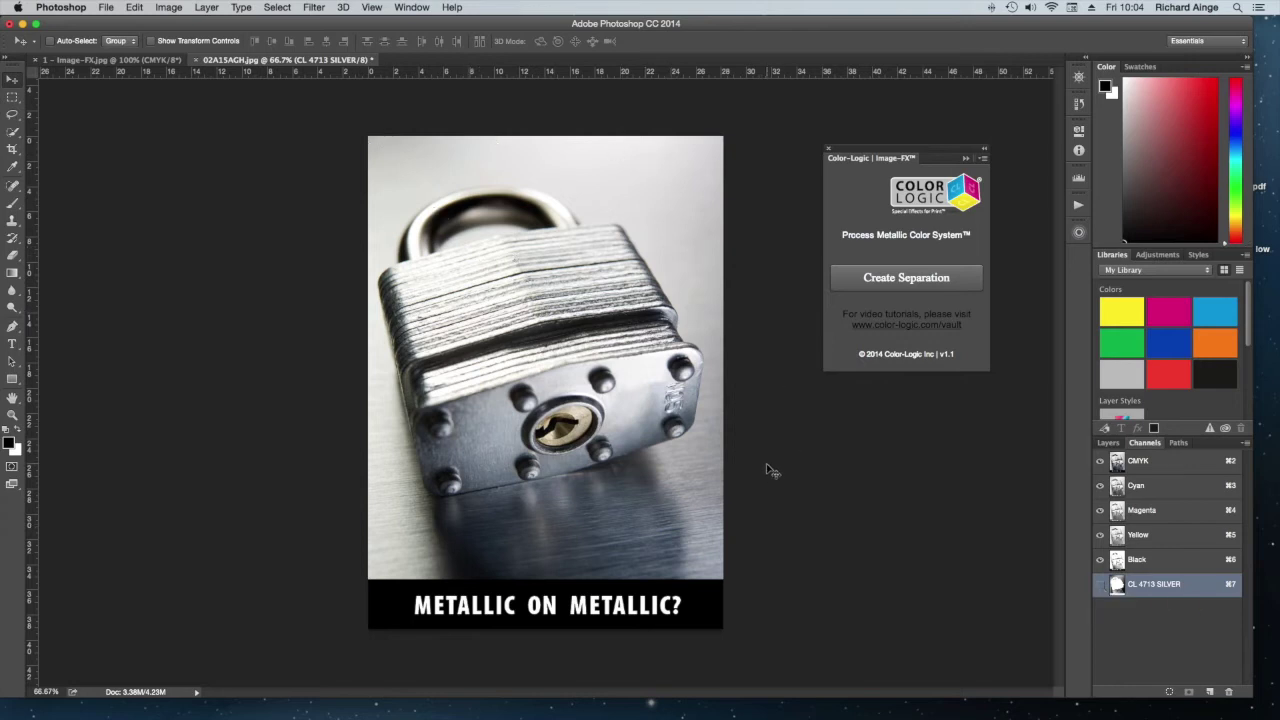
left_click(1102, 587)
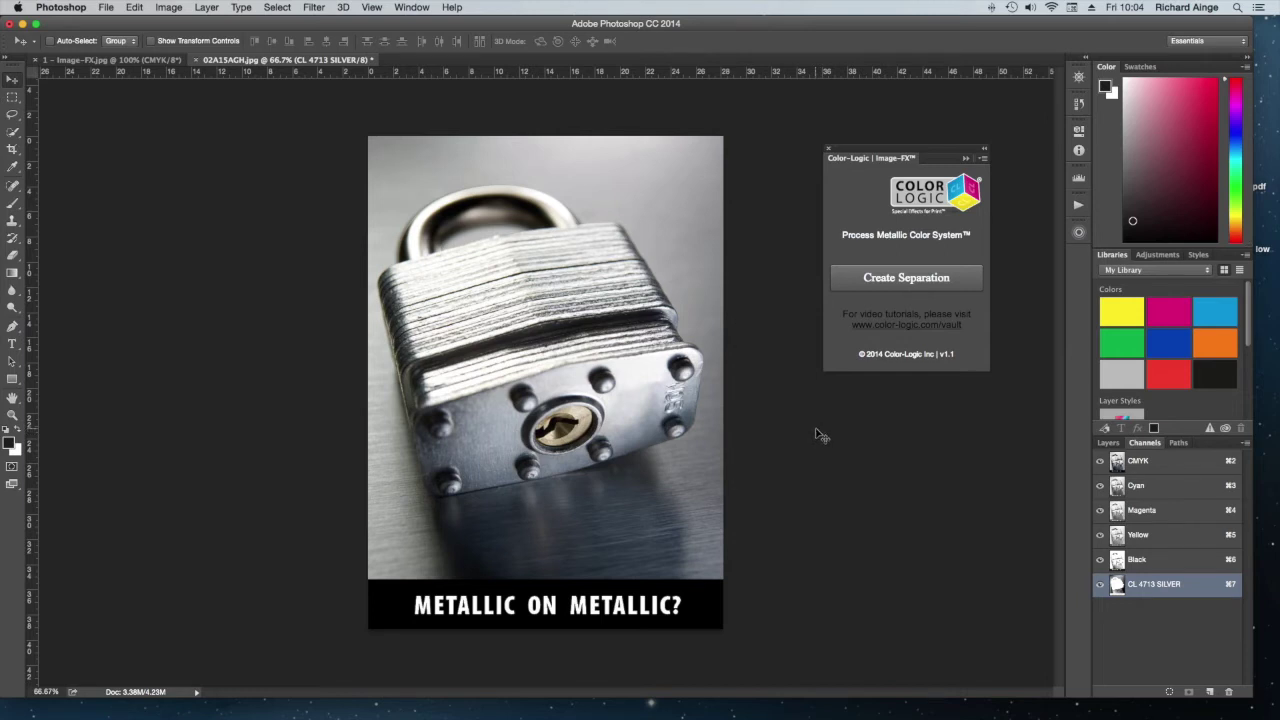
left_click(1100, 585)
left_click(1100, 585)
left_click(1100, 585)
left_click(1100, 585)
left_click(1100, 585)
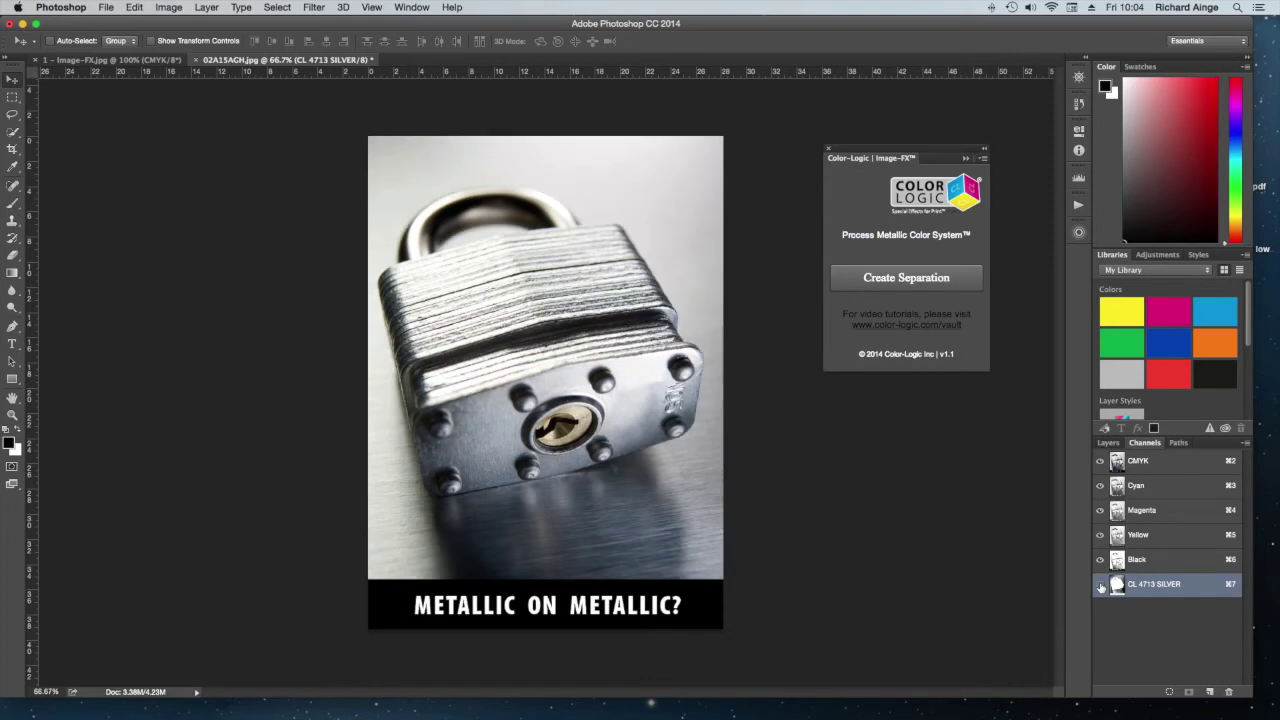
left_click(1100, 585)
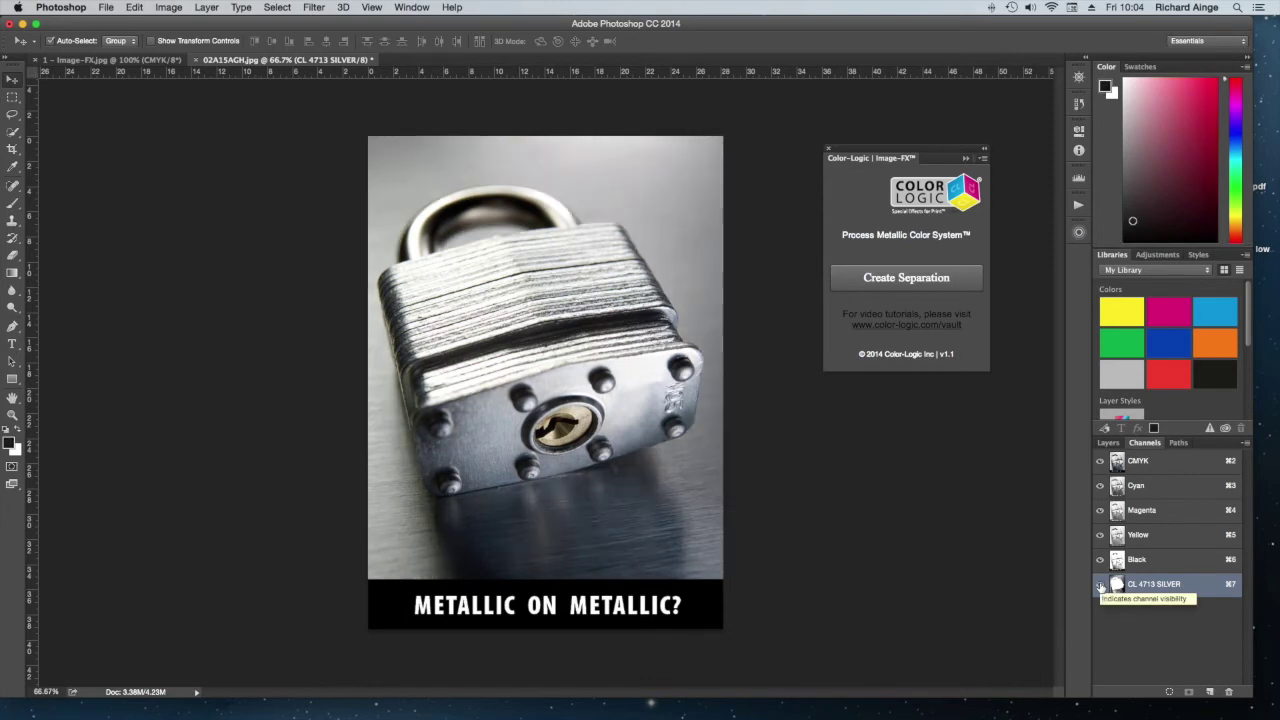
Close the padlock image without saving and create the metallic separation of the car image 1 – Image-FX.jpg.
key("super+w")
left_click(591, 252)
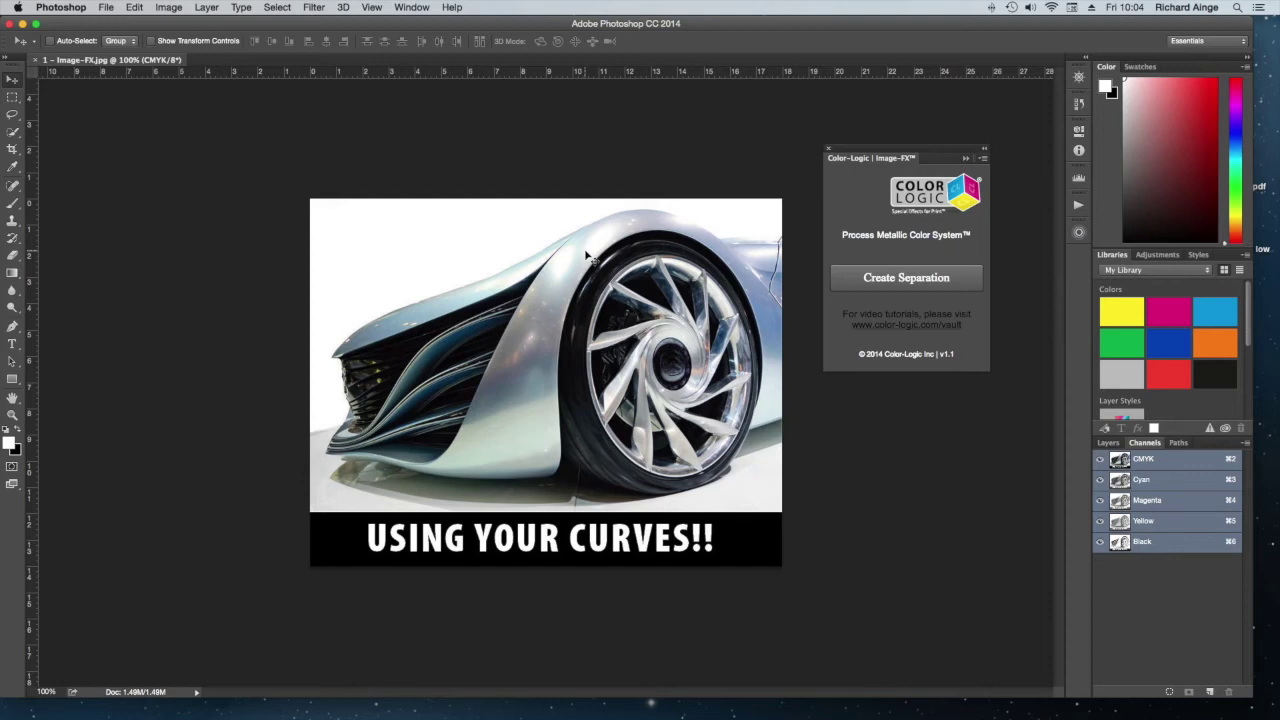
left_click(841, 278)
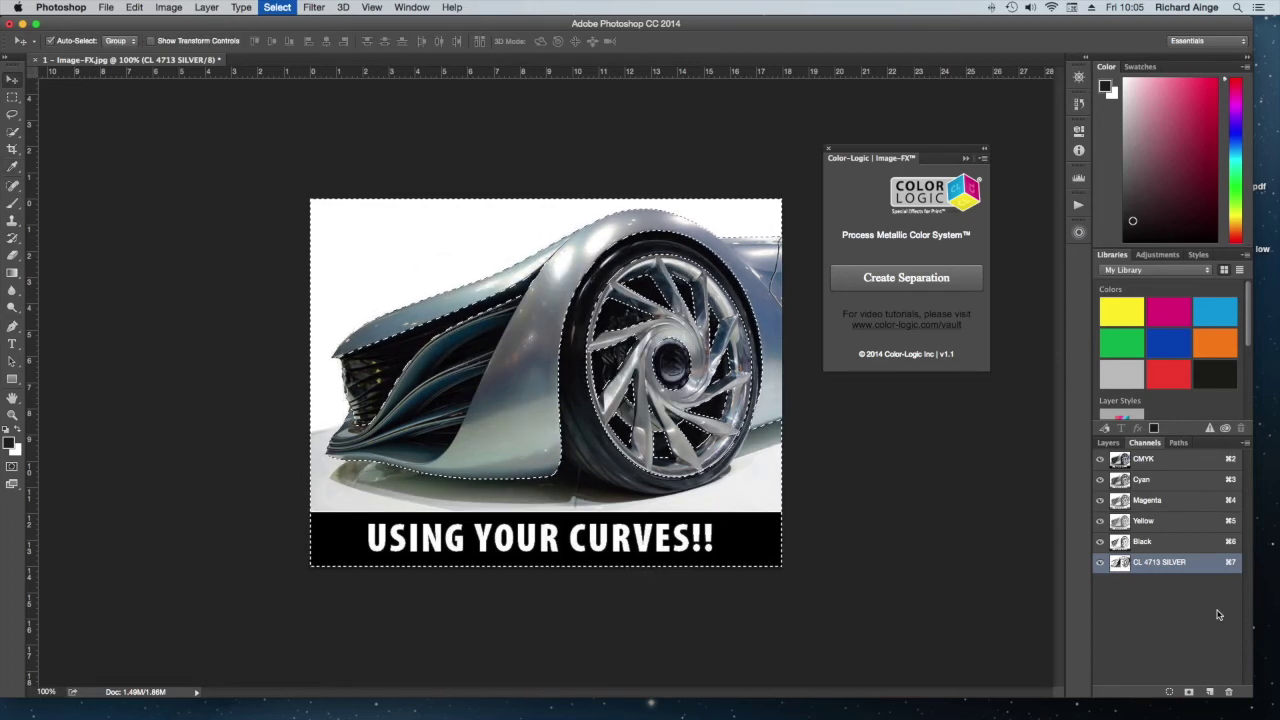
left_click(1100, 460)
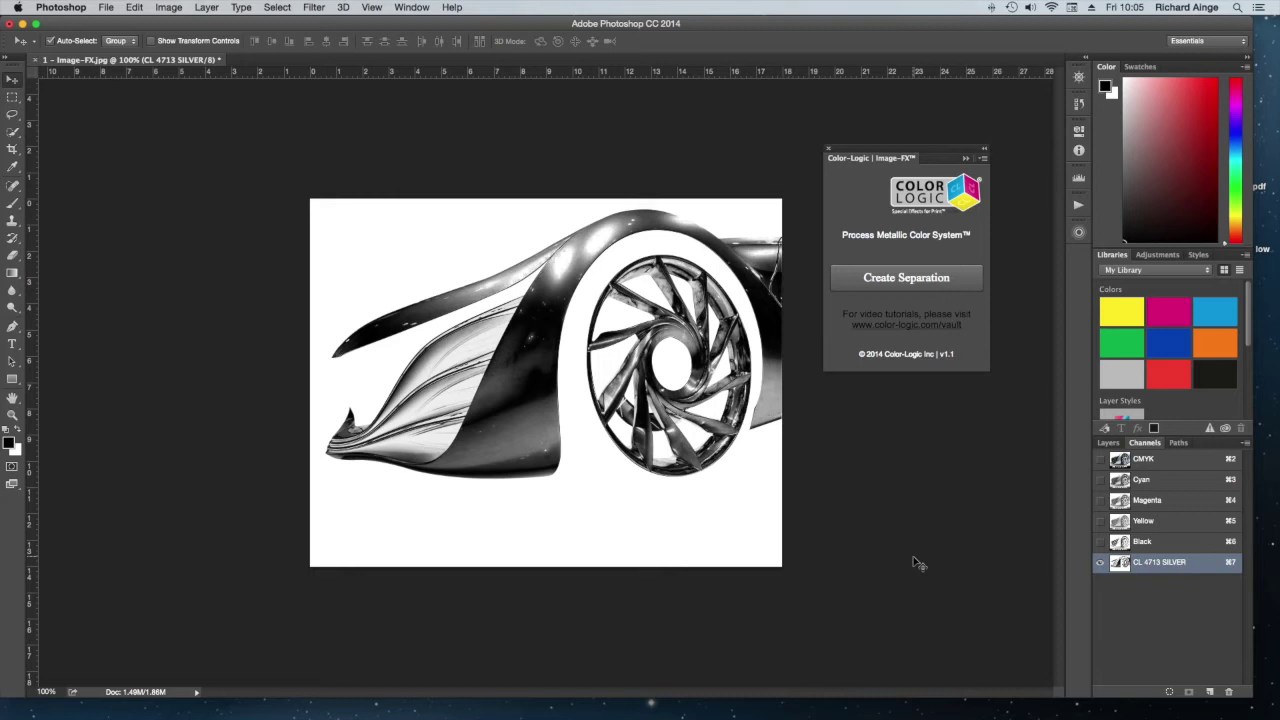
key("super+m")
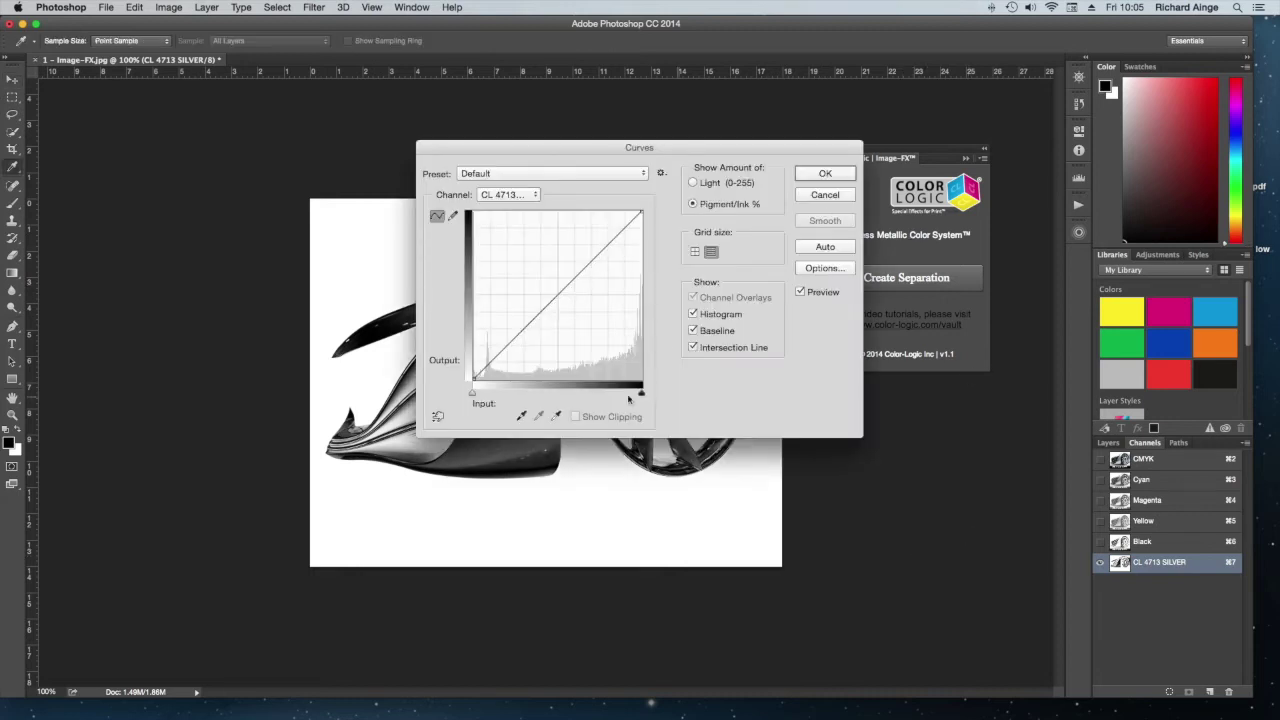
left_click(820, 196)
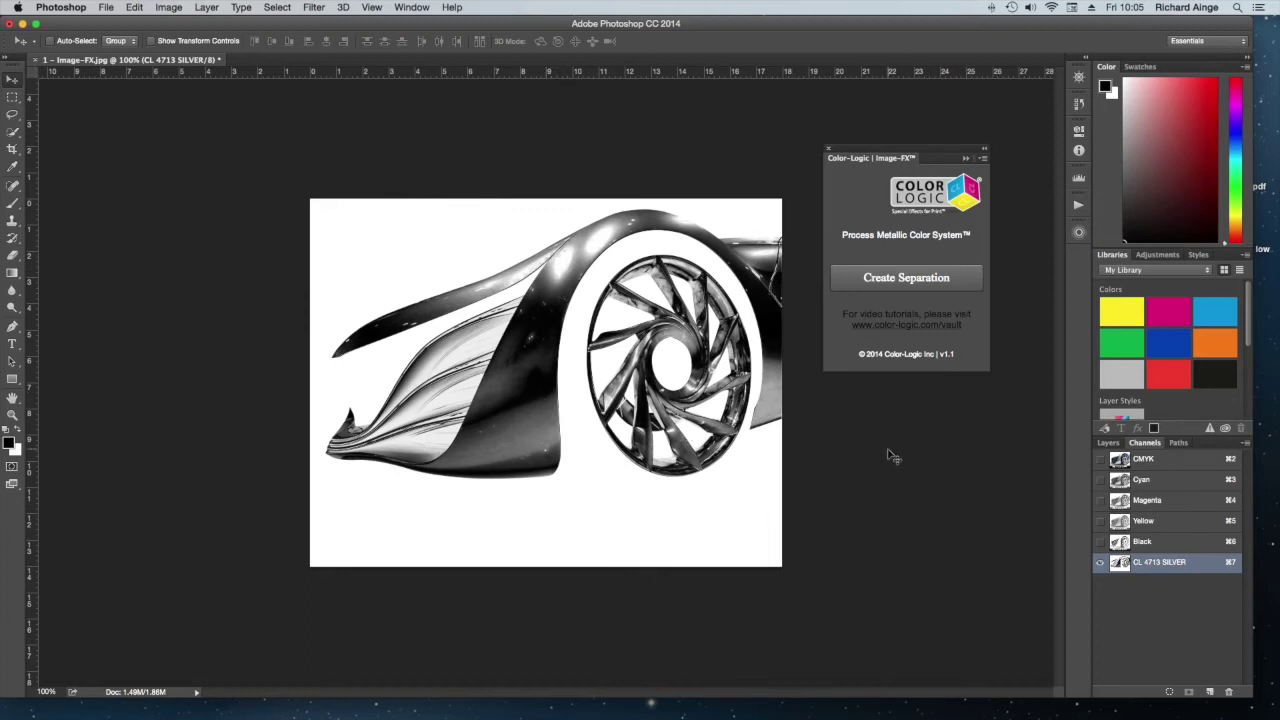
key("super+m")
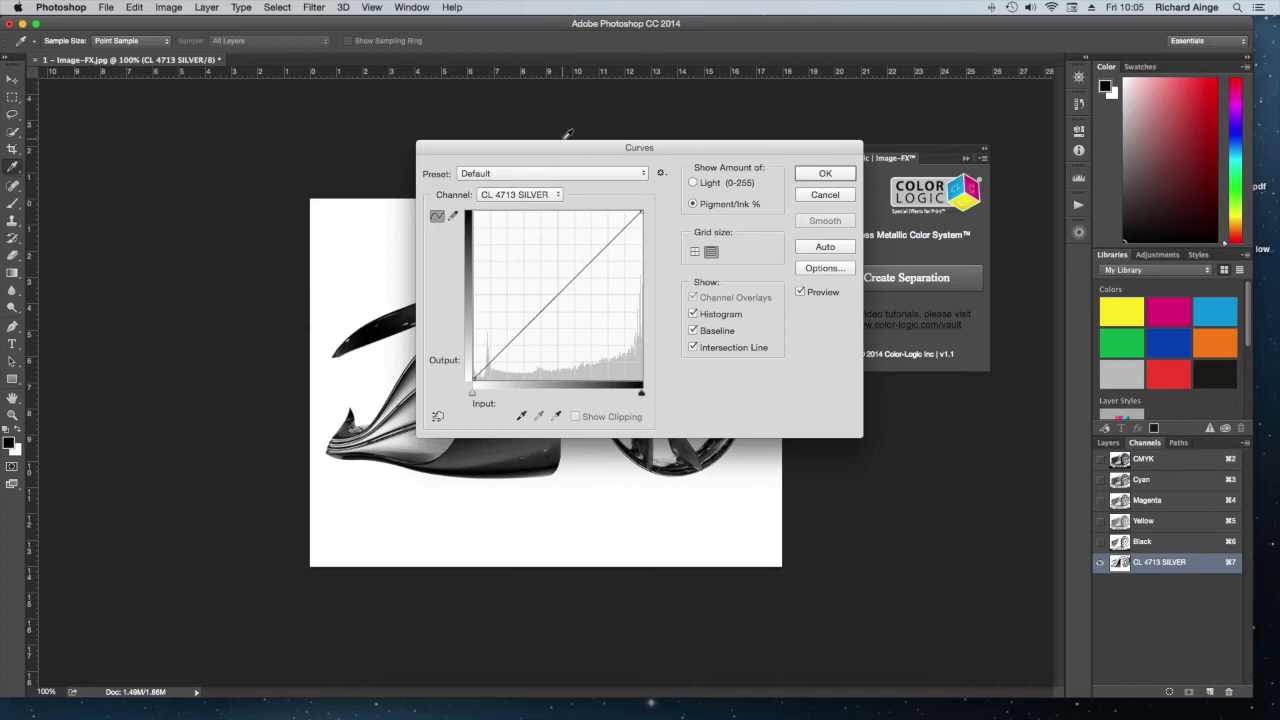
left_click_drag(558, 152, 951, 300)
left_click_drag(950, 445, 950, 423)
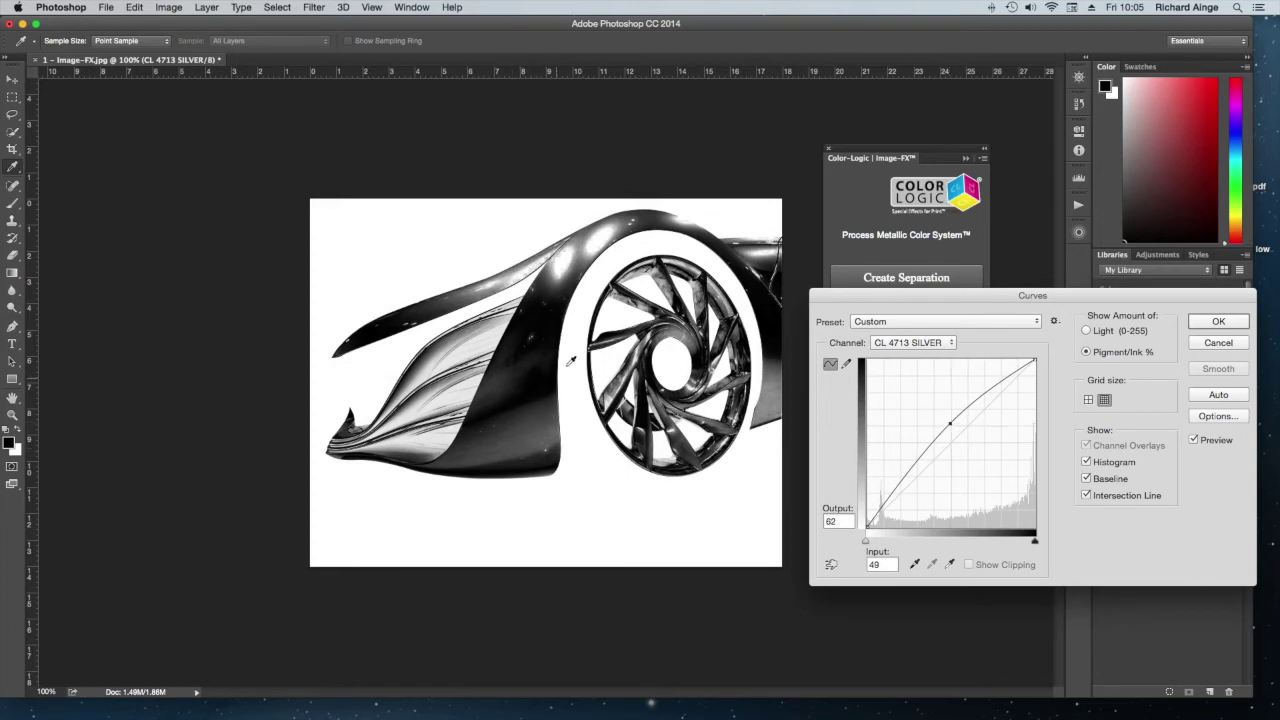
left_click(1203, 342)
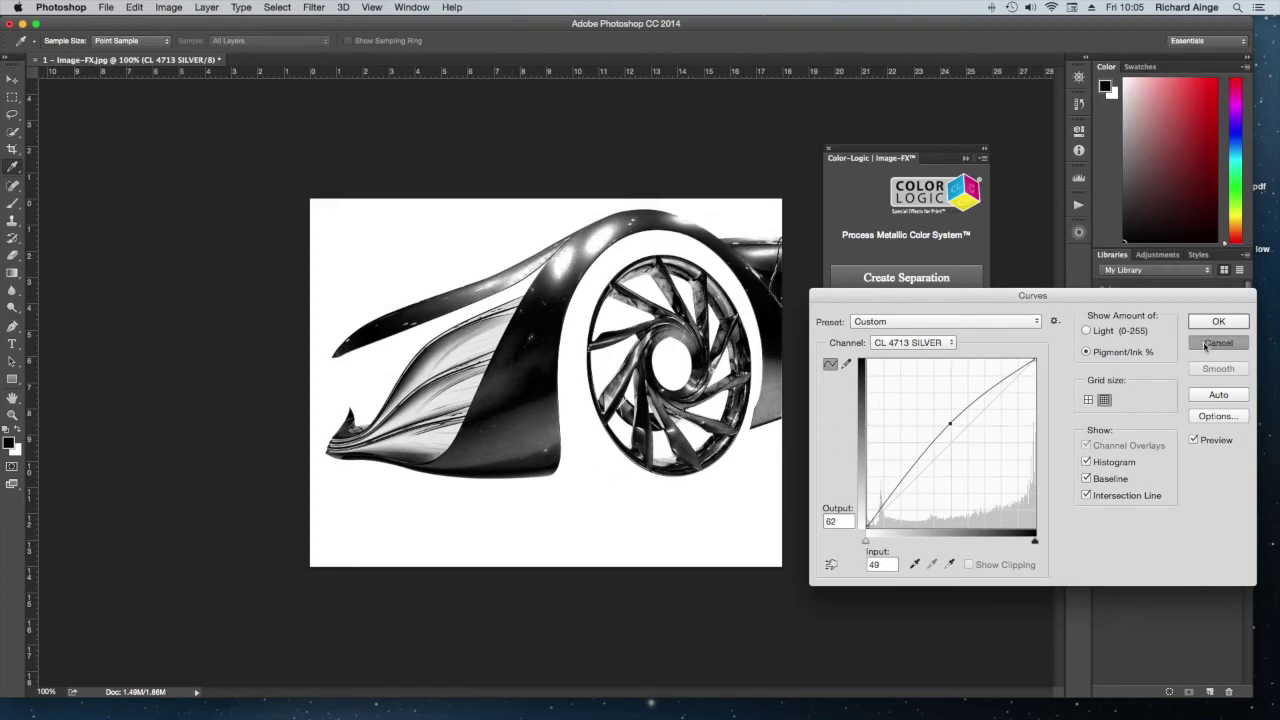
Compare the car image with and without the CL 4713 SILVER channel.
left_click(12, 114)
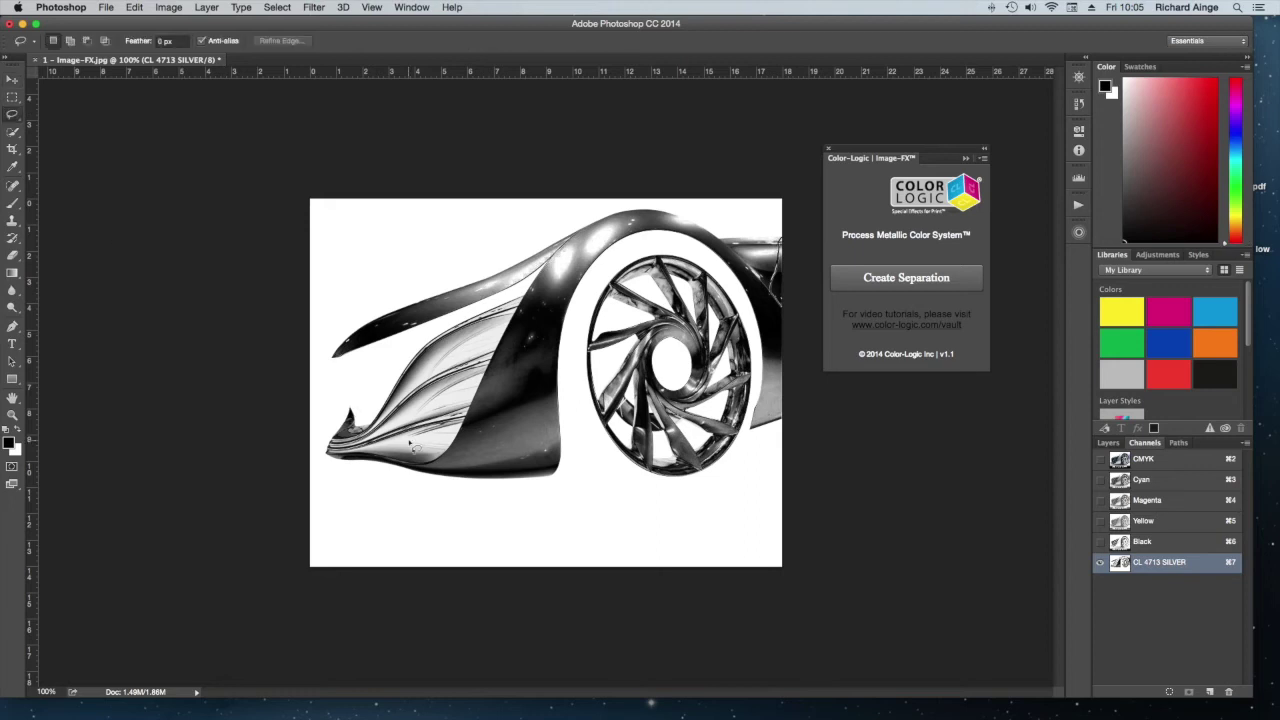
left_click(1100, 459)
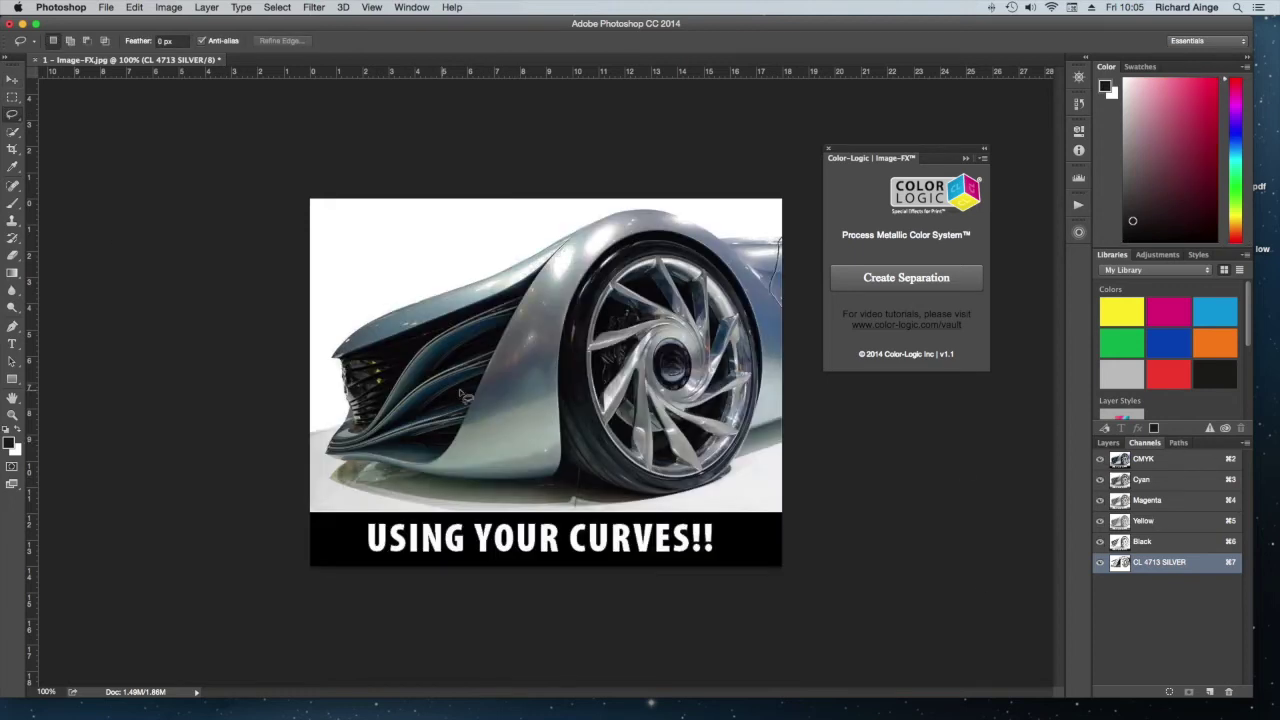
left_click(1100, 562)
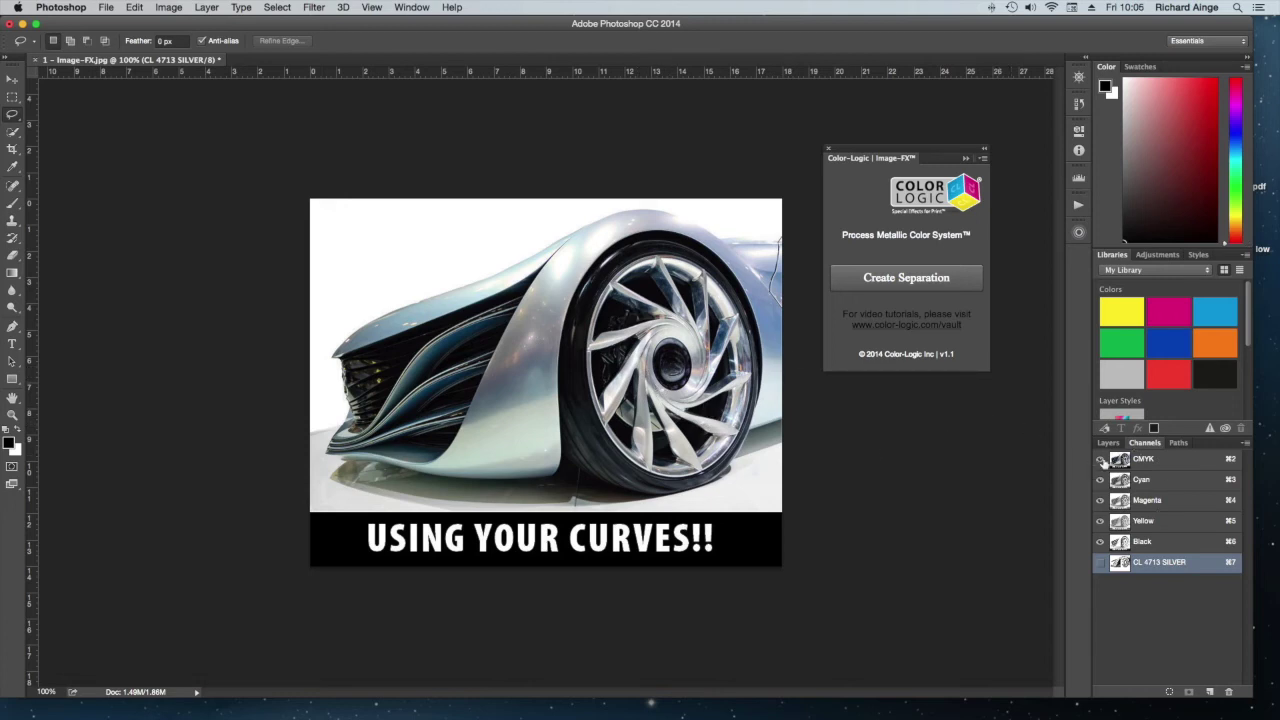
left_click(1100, 562)
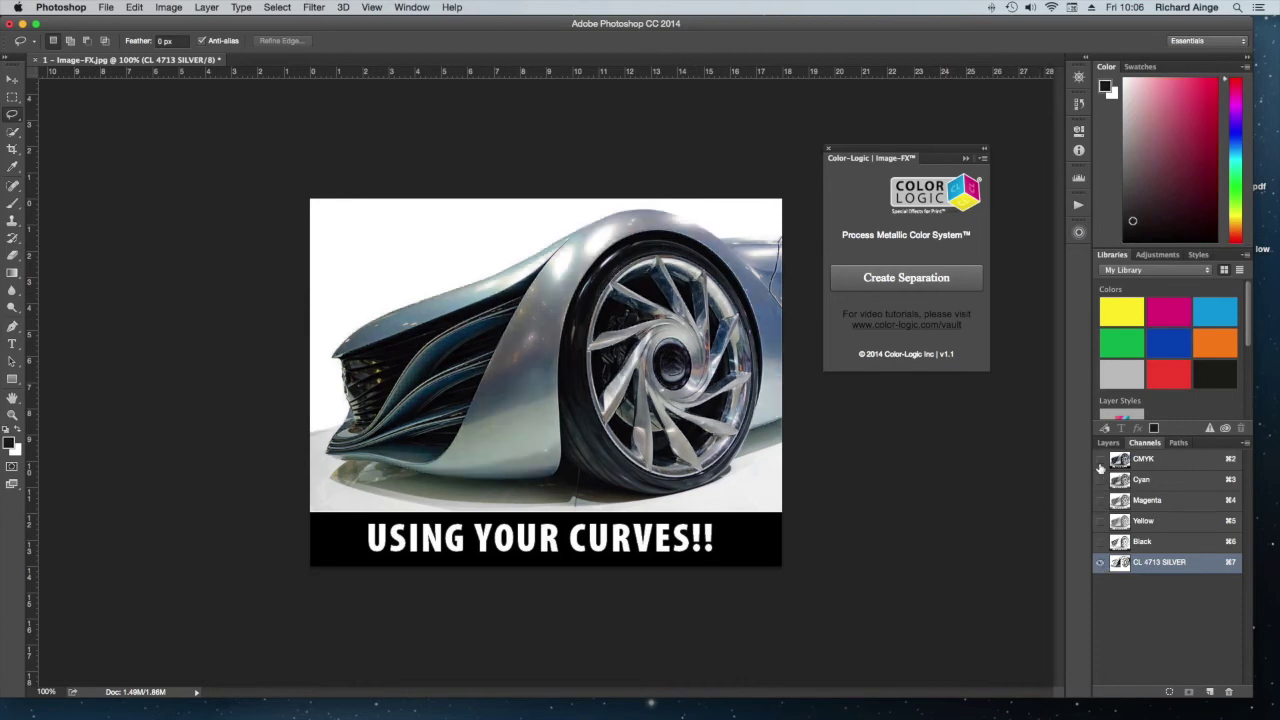
Show only the CL 4713 SILVER channel, outline the wheel with a straight-edged lasso selection, and invert the selection.
left_click(1100, 459)
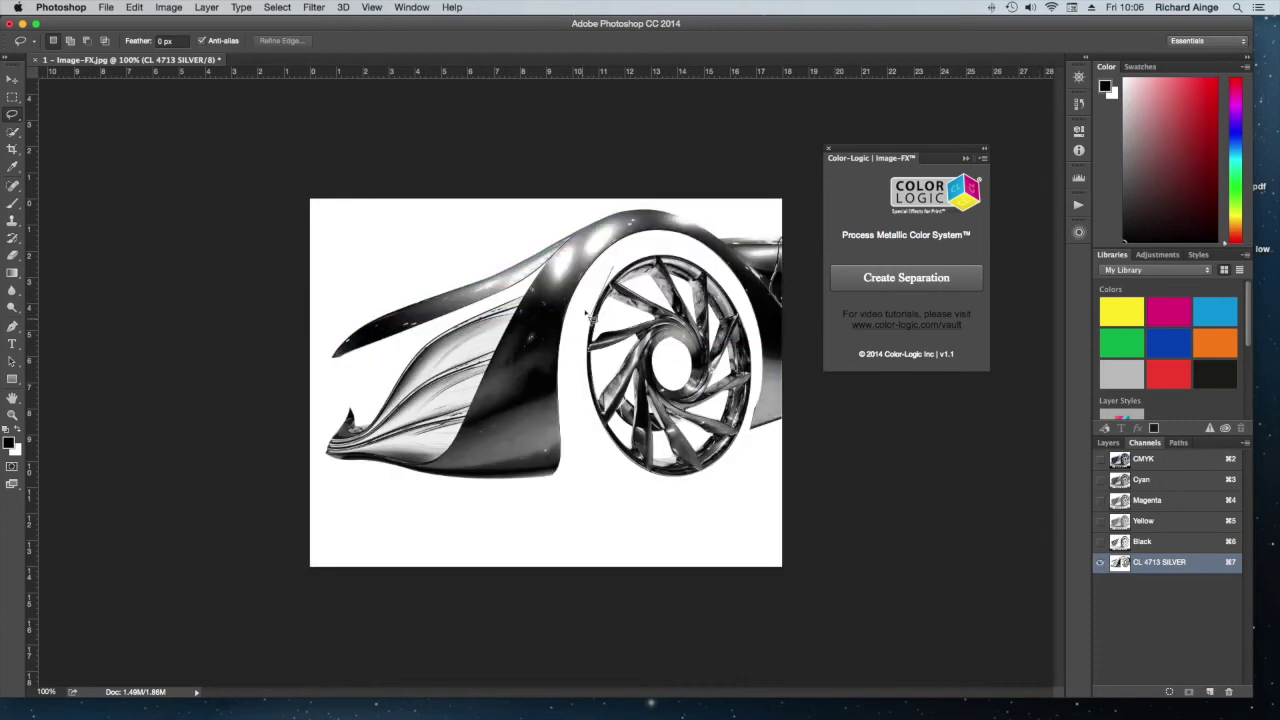
left_click(606, 266)
left_click(579, 310)
left_click(576, 425)
left_click(640, 522)
left_click(747, 522)
left_click(748, 430)
left_click(760, 348)
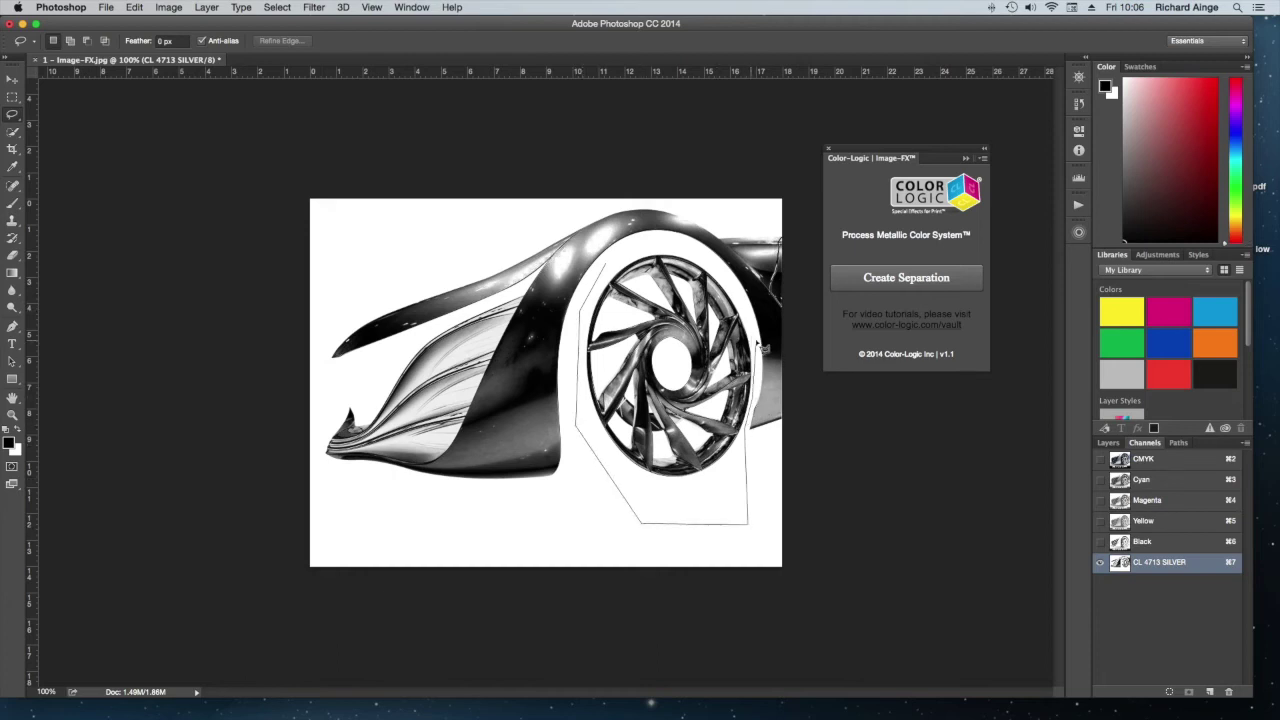
left_click(736, 284)
left_click(692, 250)
left_click(645, 246)
left_click(612, 263)
key("super+shift+i")
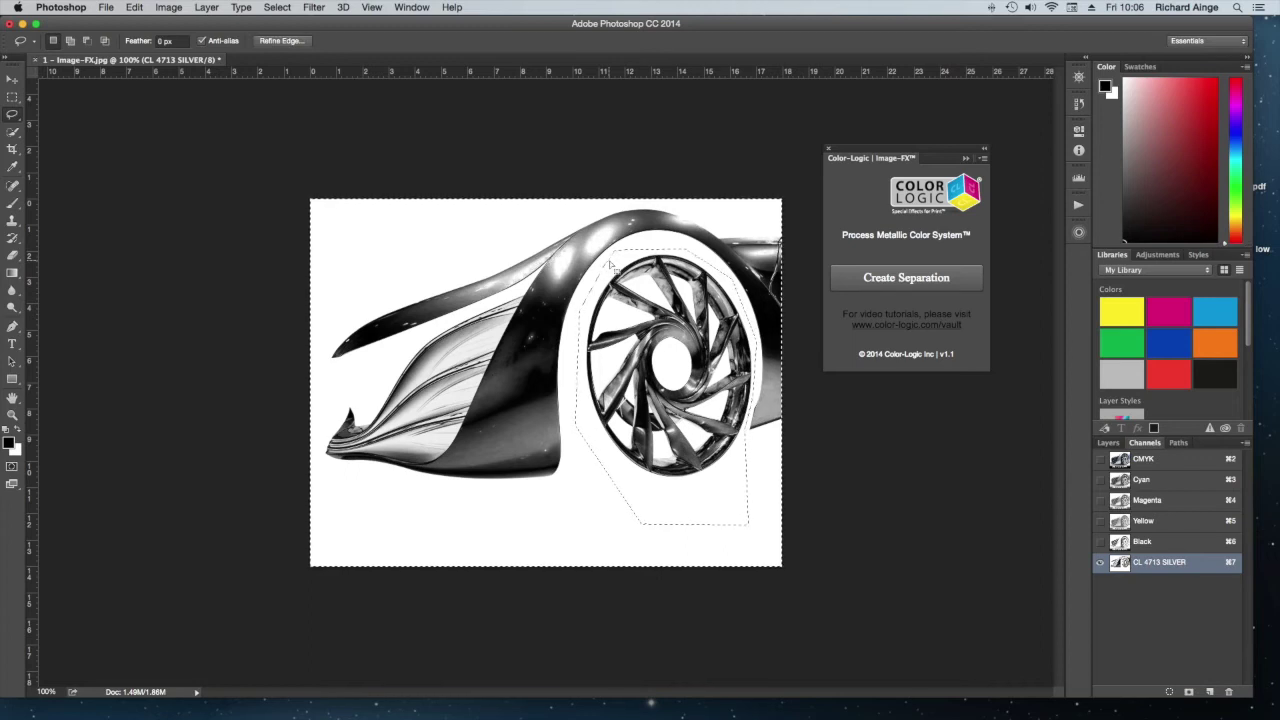
Apply Curves to the car body around the wheel in the silver channel, lowering the 100% input to 50% output.
key("super+m")
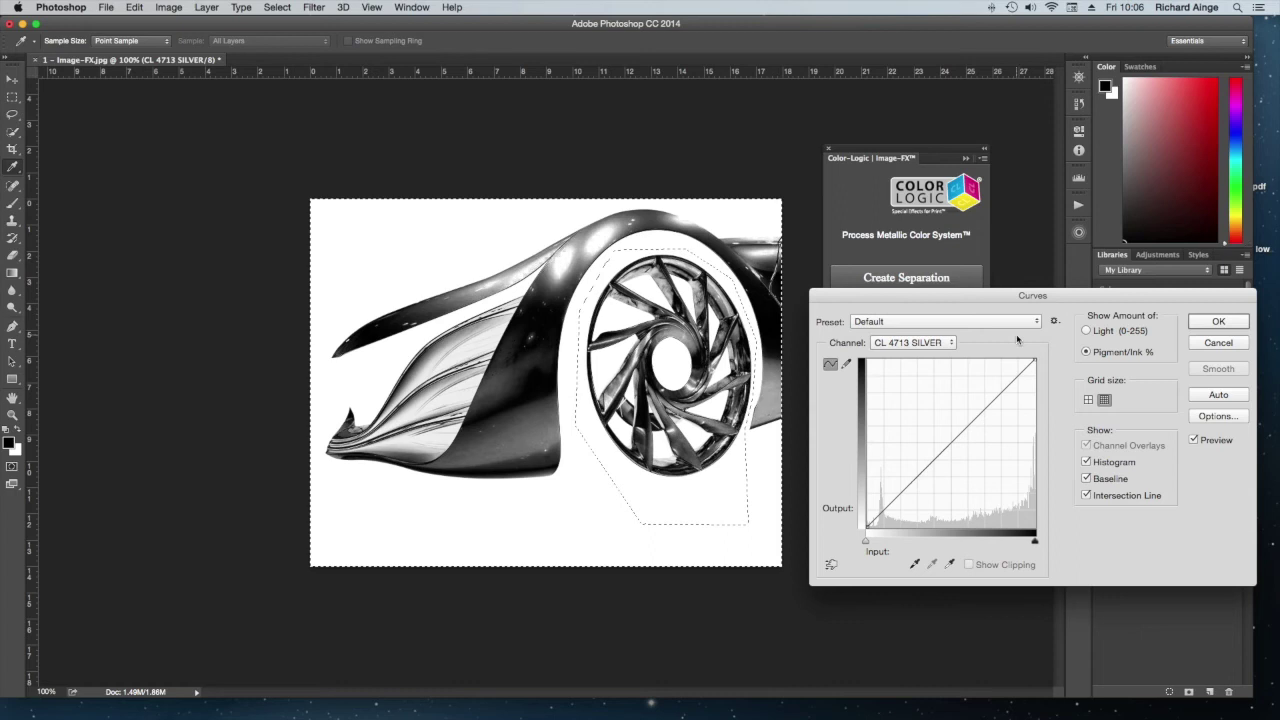
left_click_drag(1034, 358, 1083, 444)
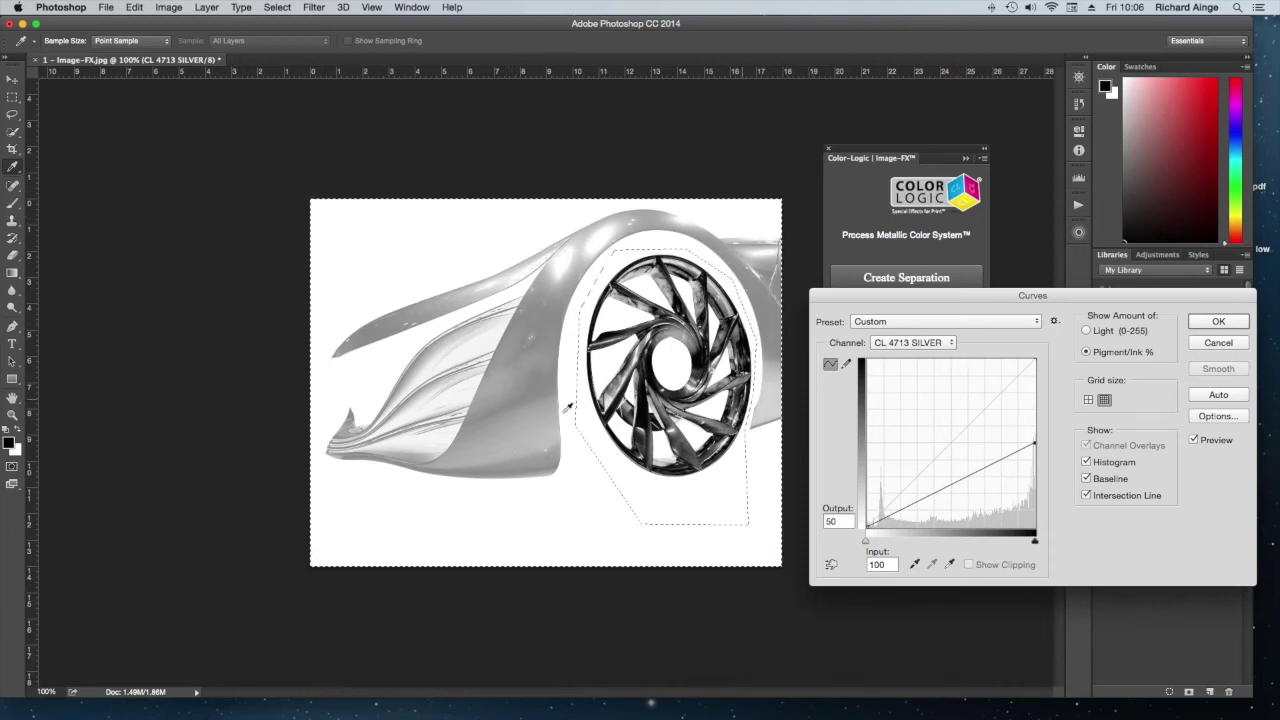
left_click(1219, 322)
left_click(12, 97)
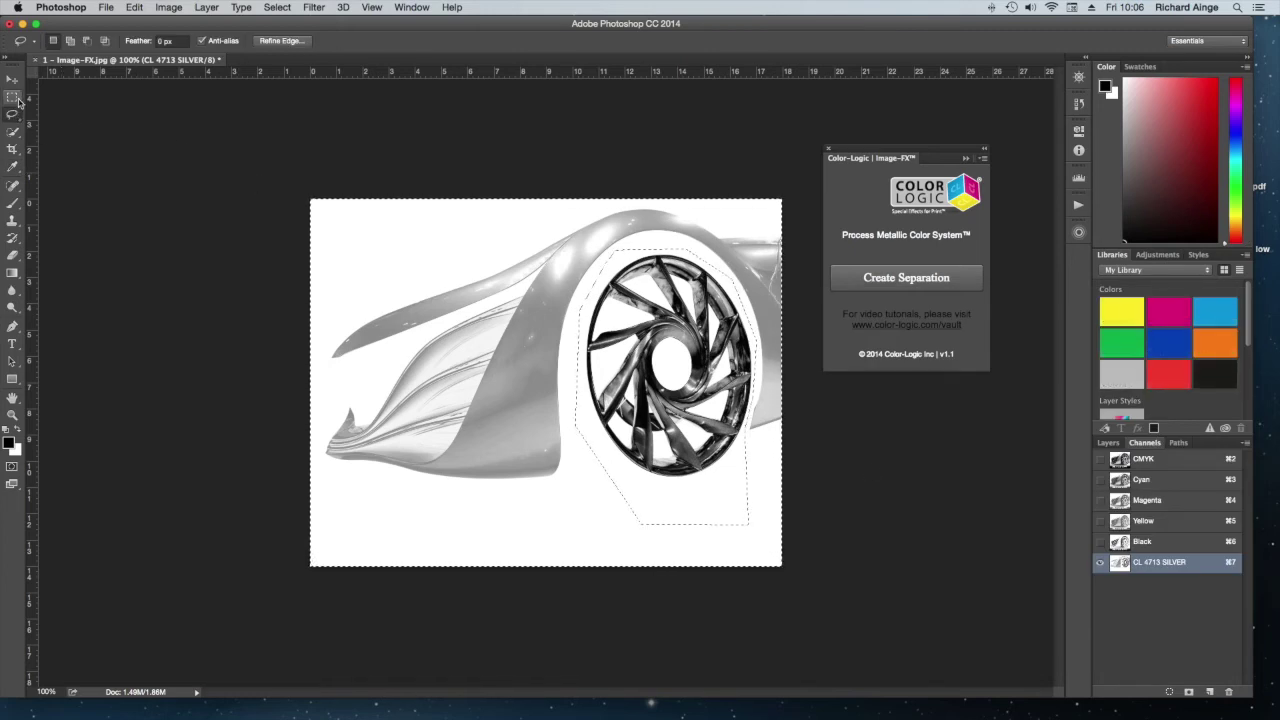
Clear the selection, show the car image with all channels, and close it without saving.
left_click(108, 167)
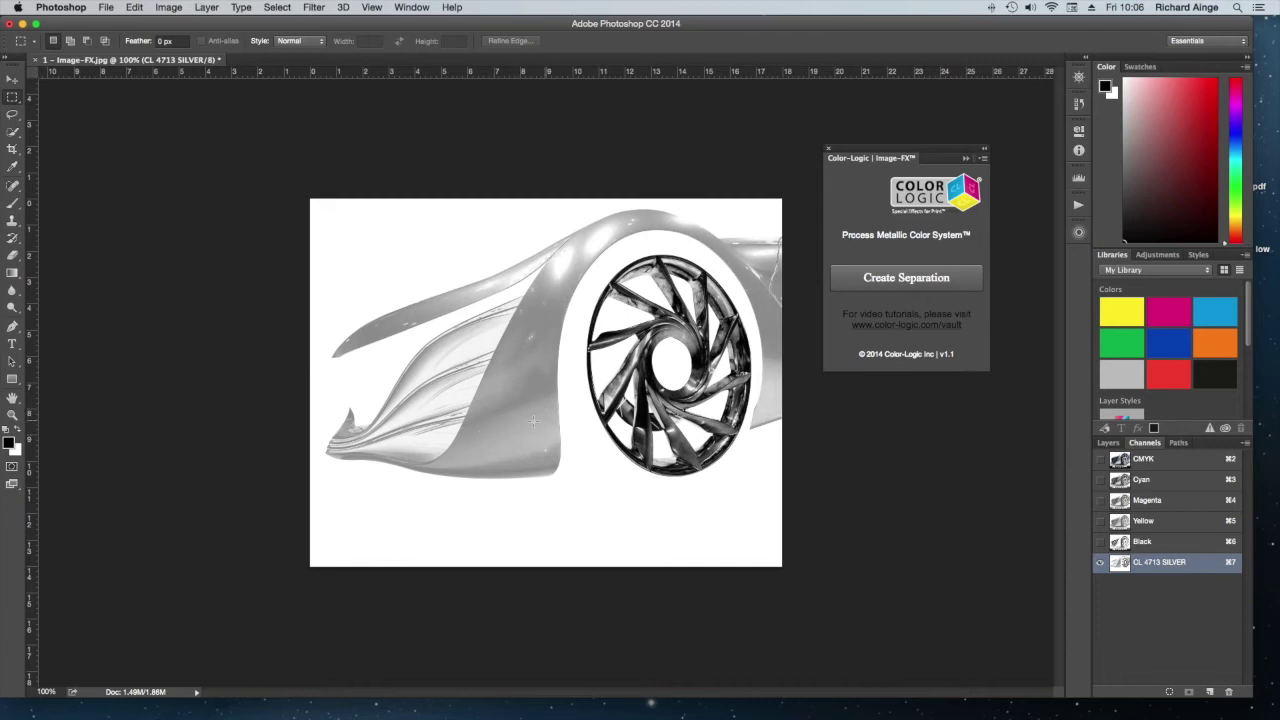
left_click(1100, 459)
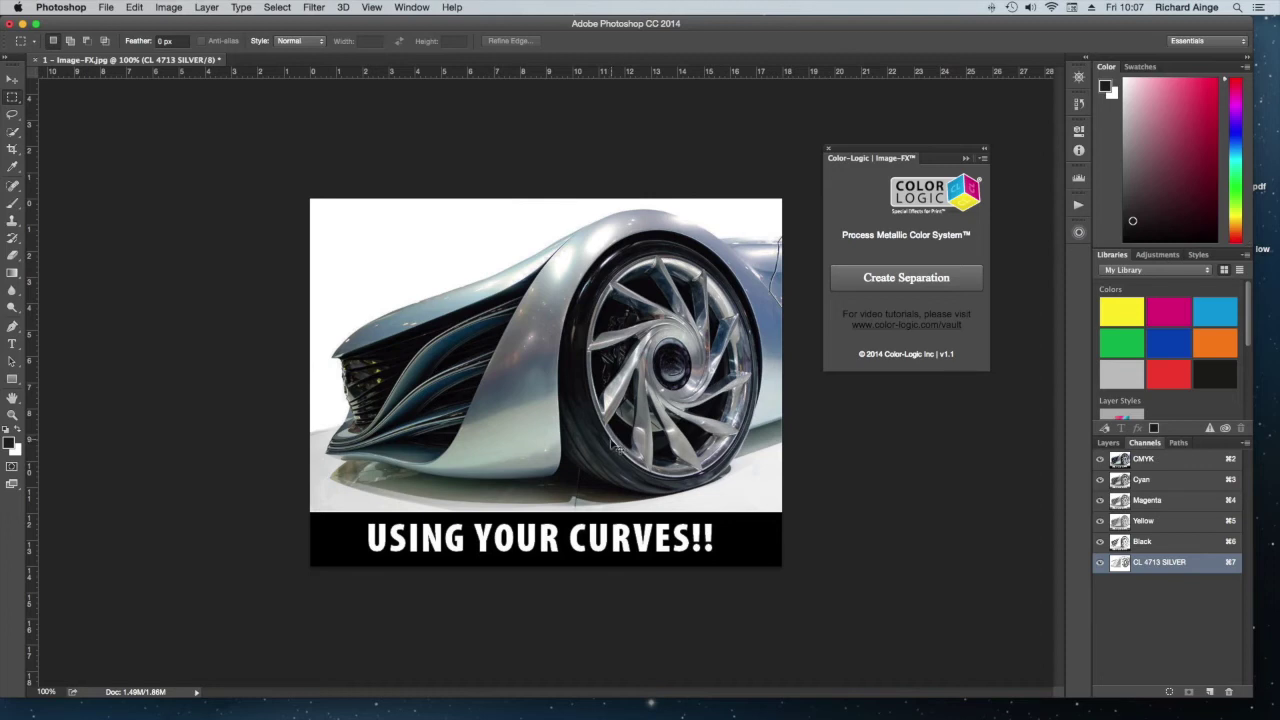
key("super+w")
left_click(612, 248)
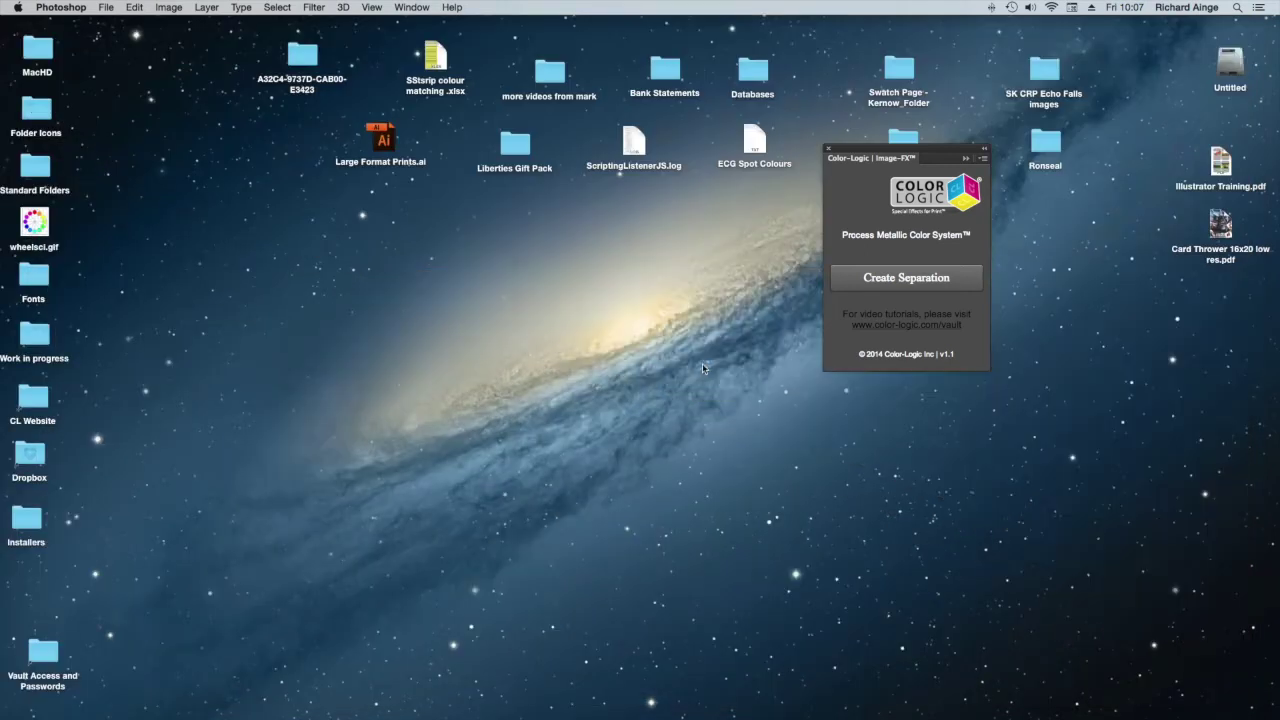
Switch to the desktop, place Illustrator Training.pdf and Card Thrower 16x20 low res.pdf near its centre, and open Illustrator Training.pdf in FX-Viewer.
left_click(703, 368)
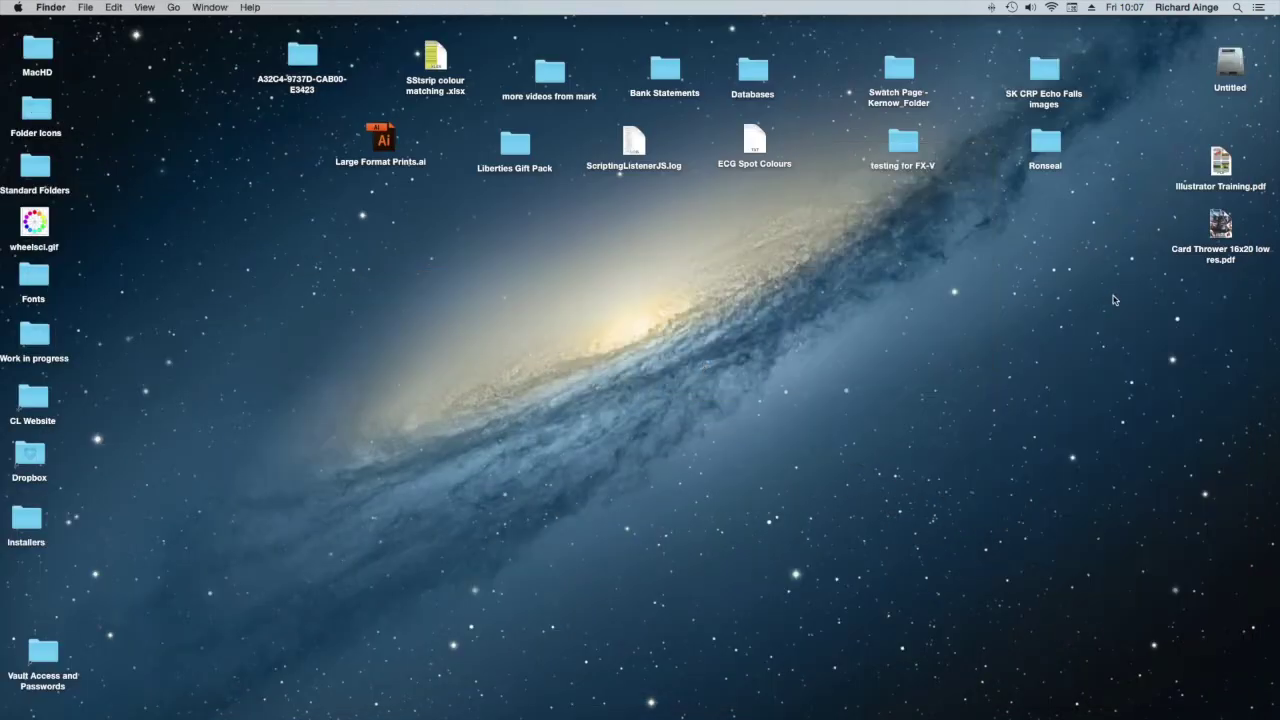
left_click_drag(1174, 150, 1244, 274)
left_click_drag(1224, 170, 750, 430)
left_click_drag(755, 497, 908, 431)
left_click(748, 426)
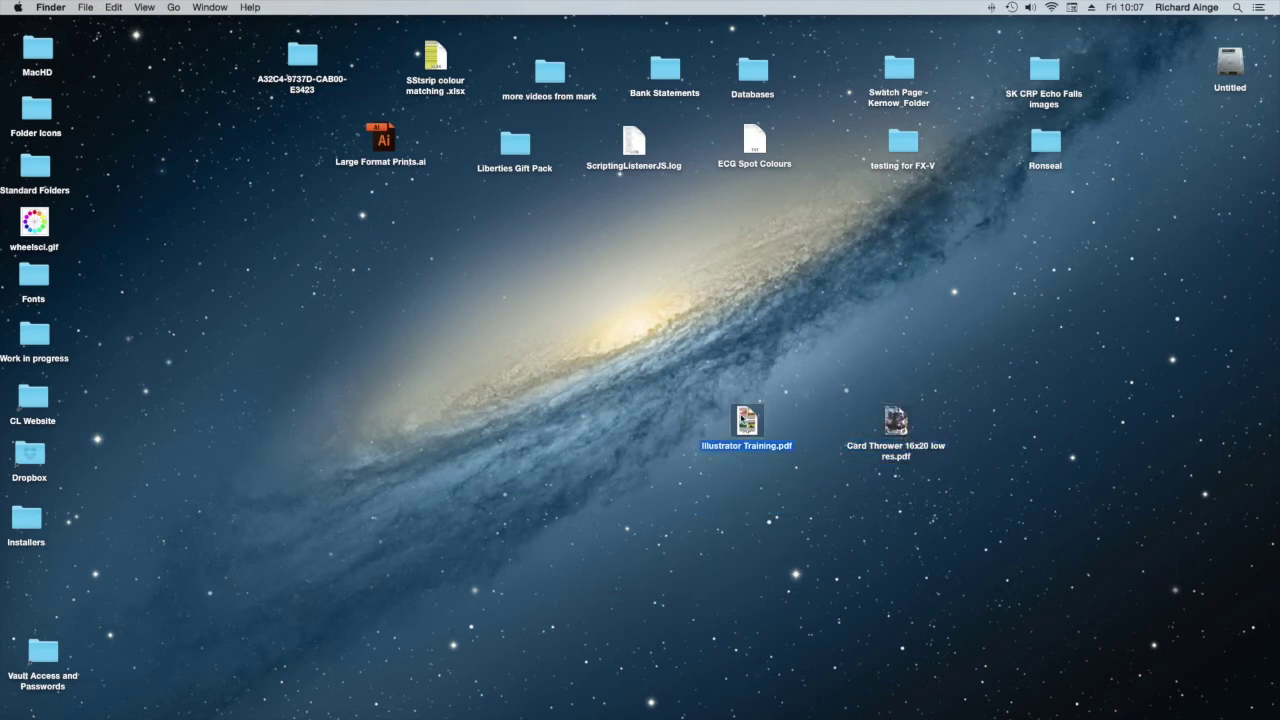
left_click(638, 704)
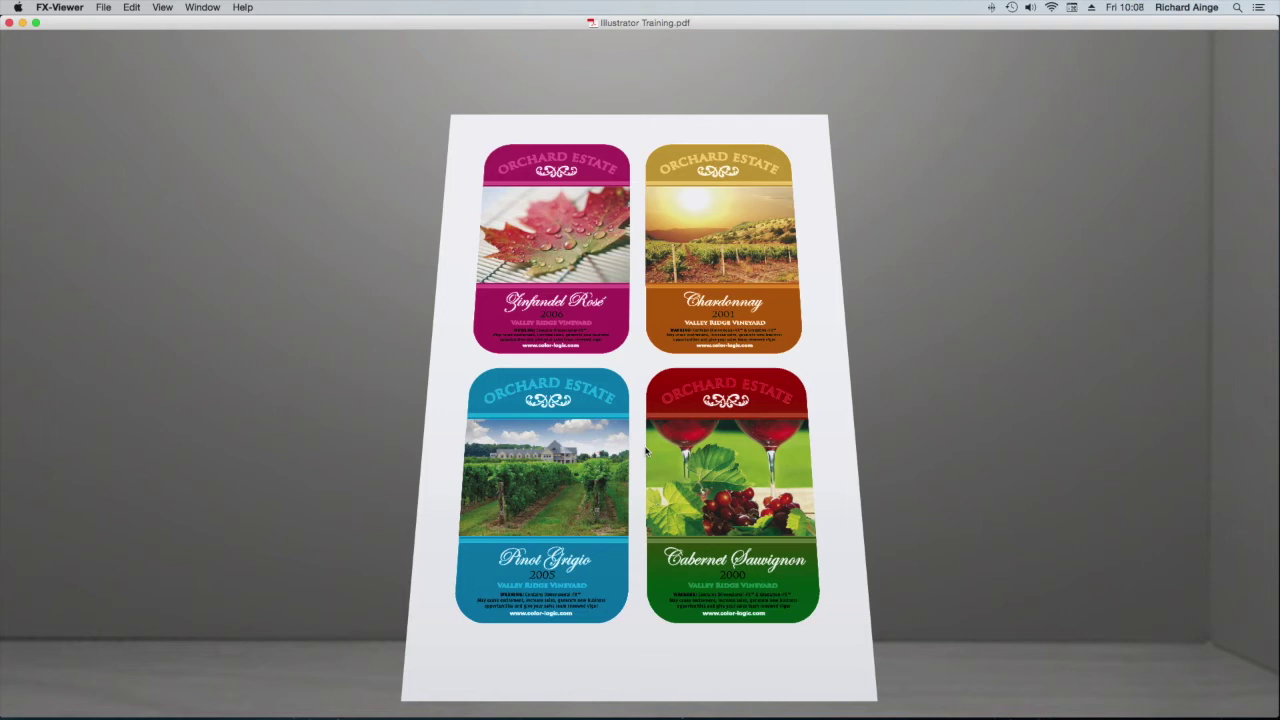
Set the viewing environment to Studio and check the available visualization options for the wine label sheet.
left_click(163, 7)
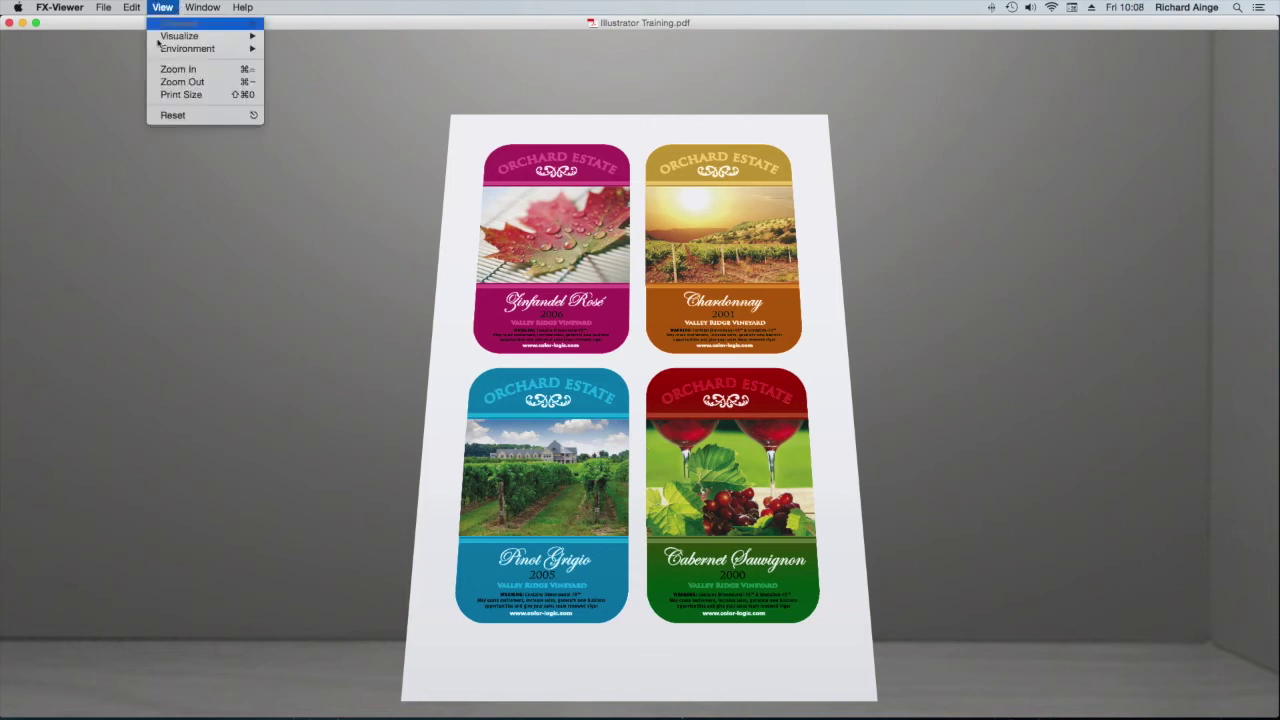
mouse_move(168, 40)
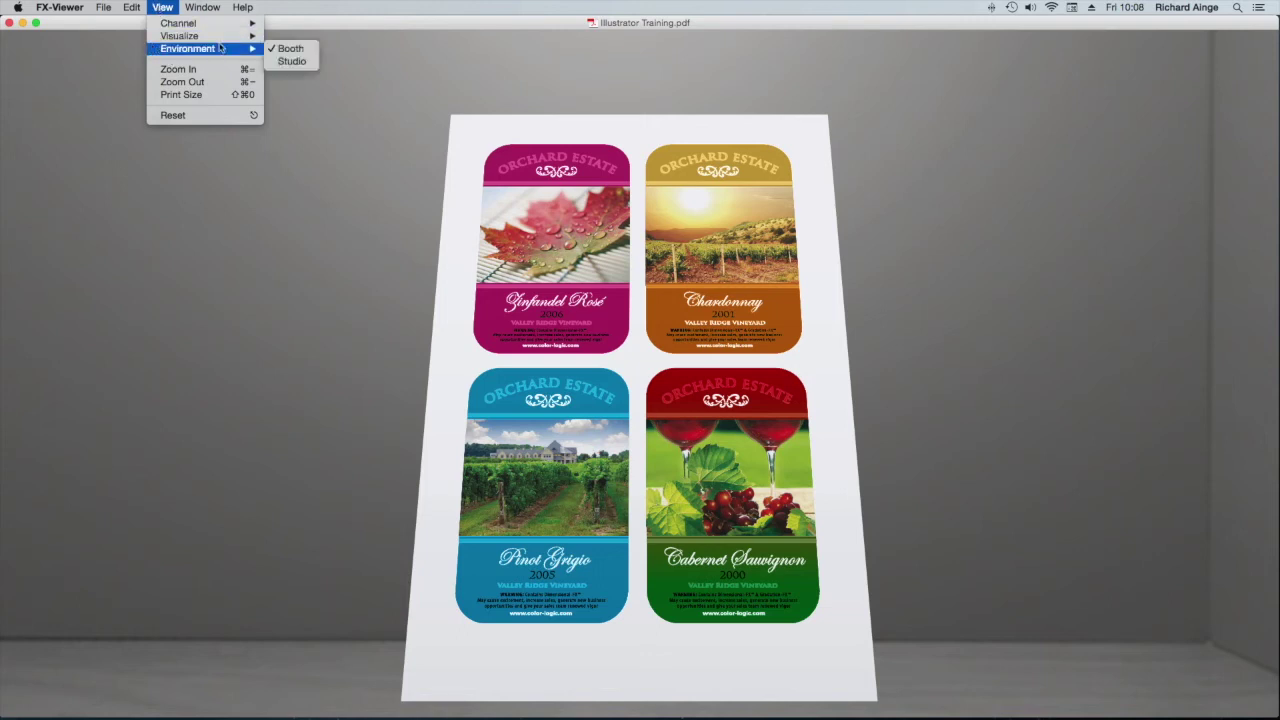
left_click(295, 62)
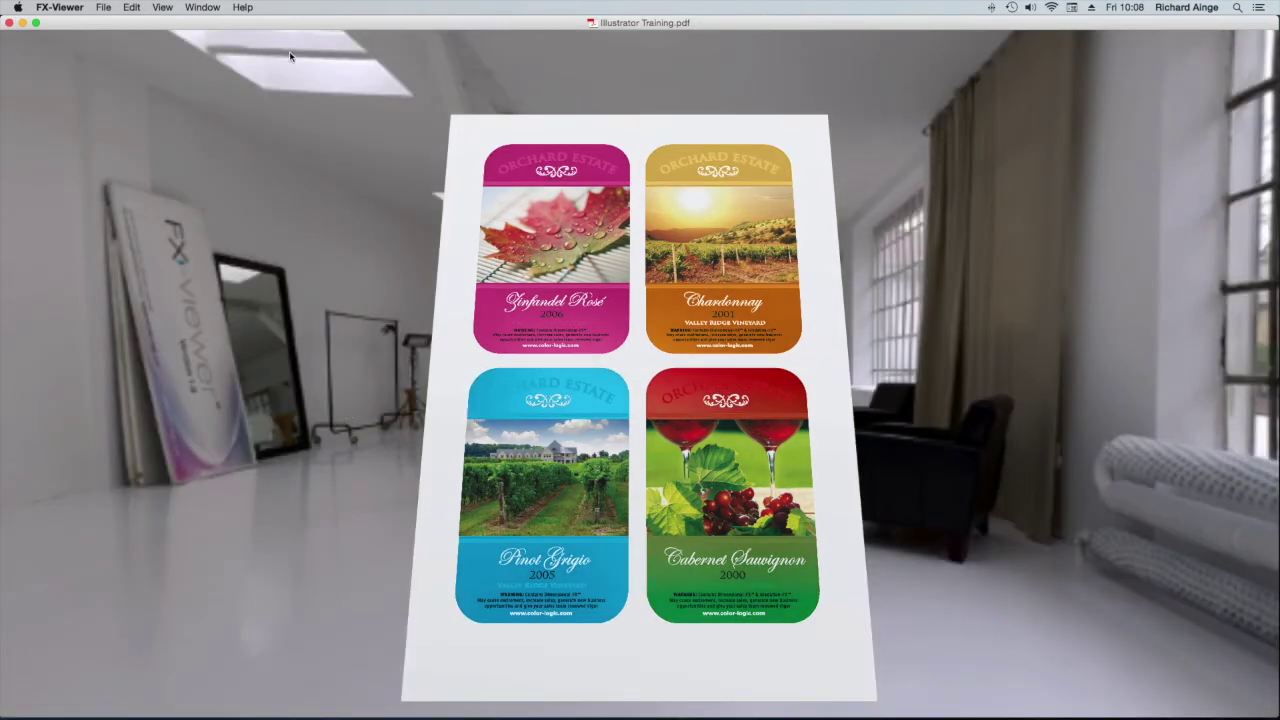
left_click(163, 7)
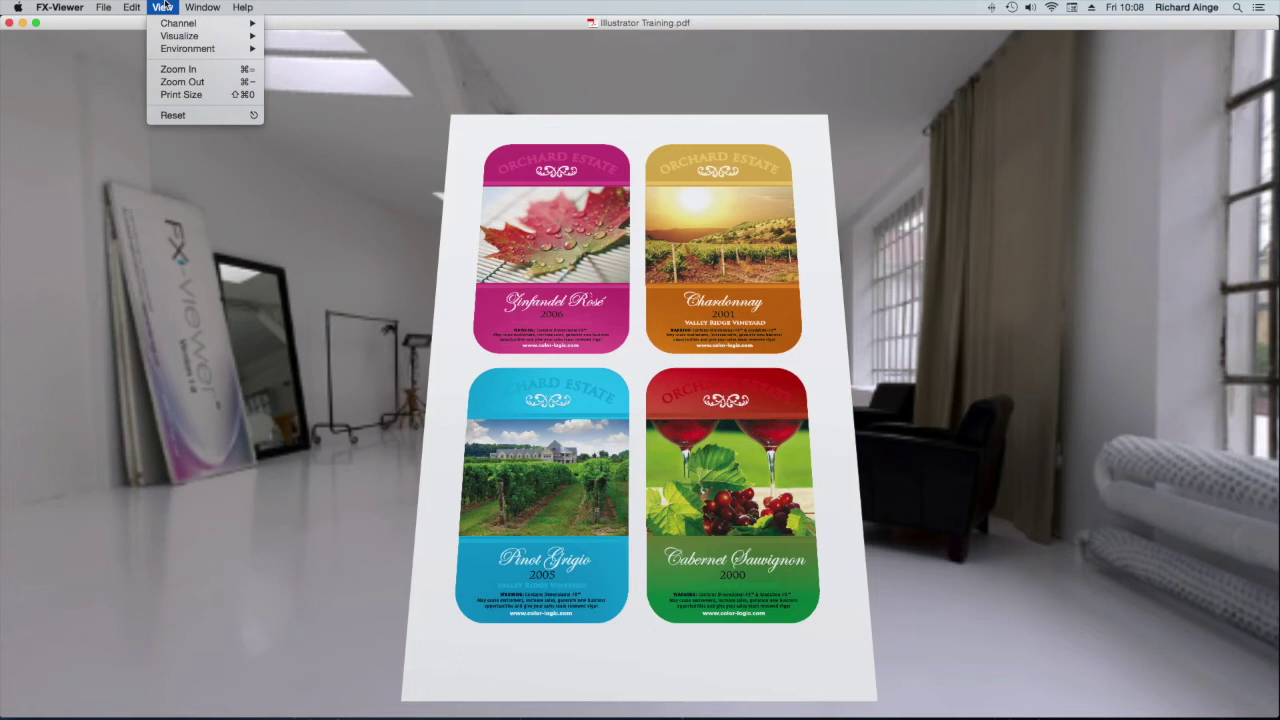
mouse_move(176, 40)
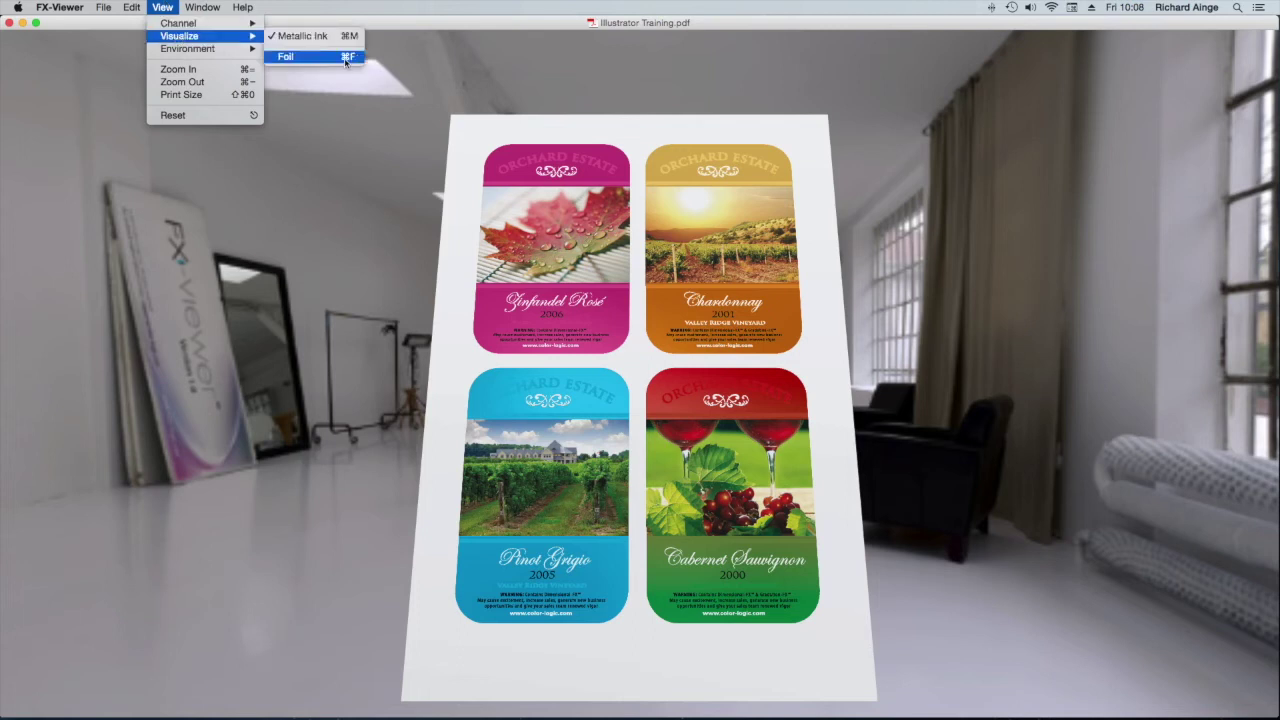
left_click(314, 78)
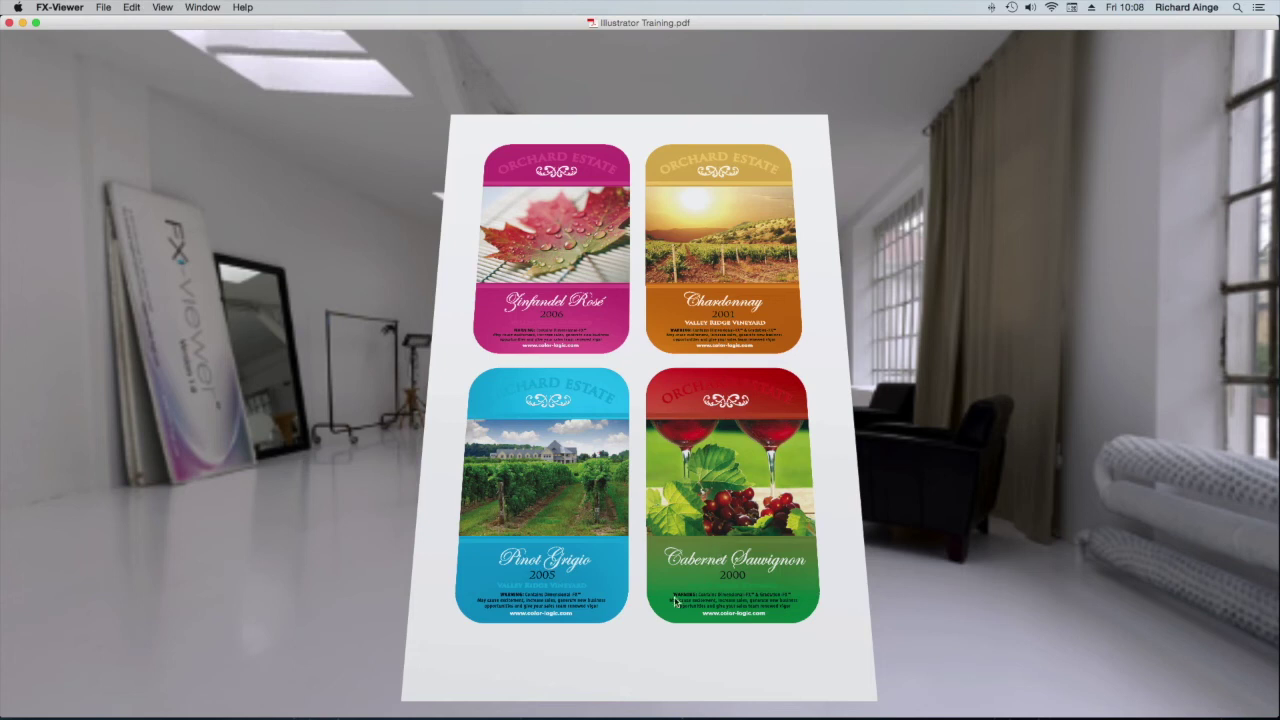
View the label sheet from farther away, look around the studio, and reset the view.
scroll(690, 628, "down", 5)
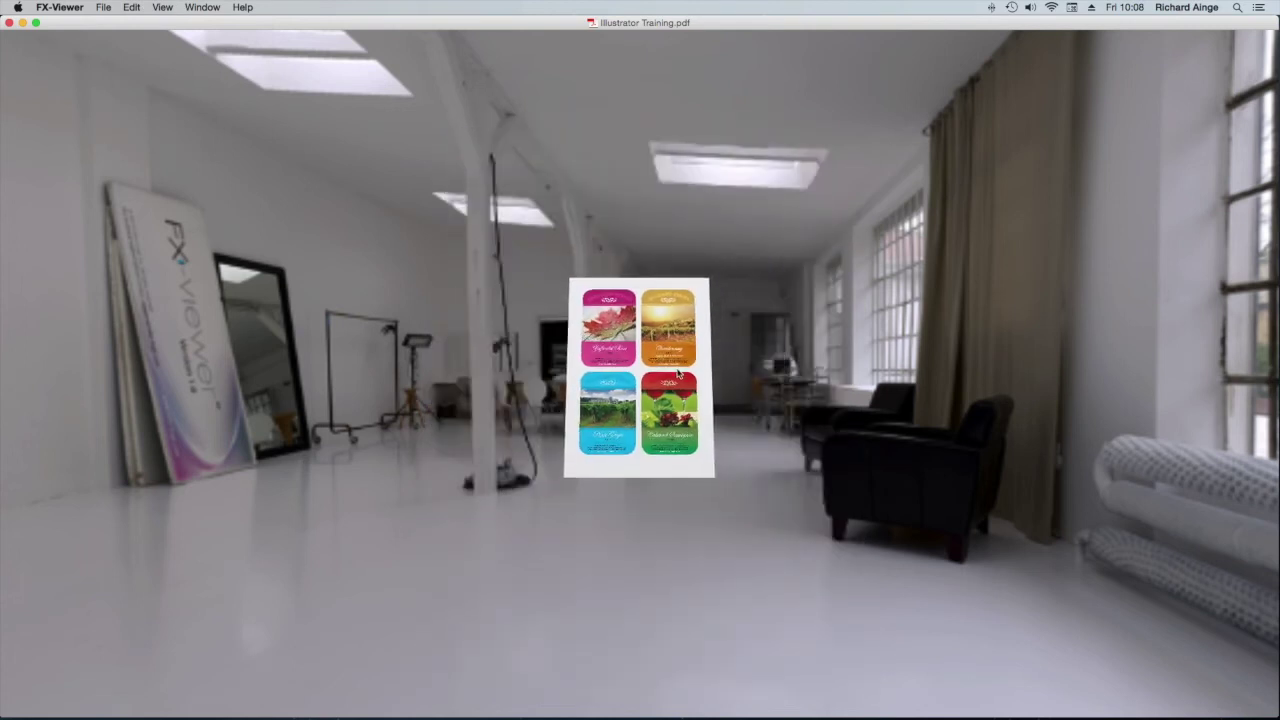
left_click_drag(989, 372, 250, 62)
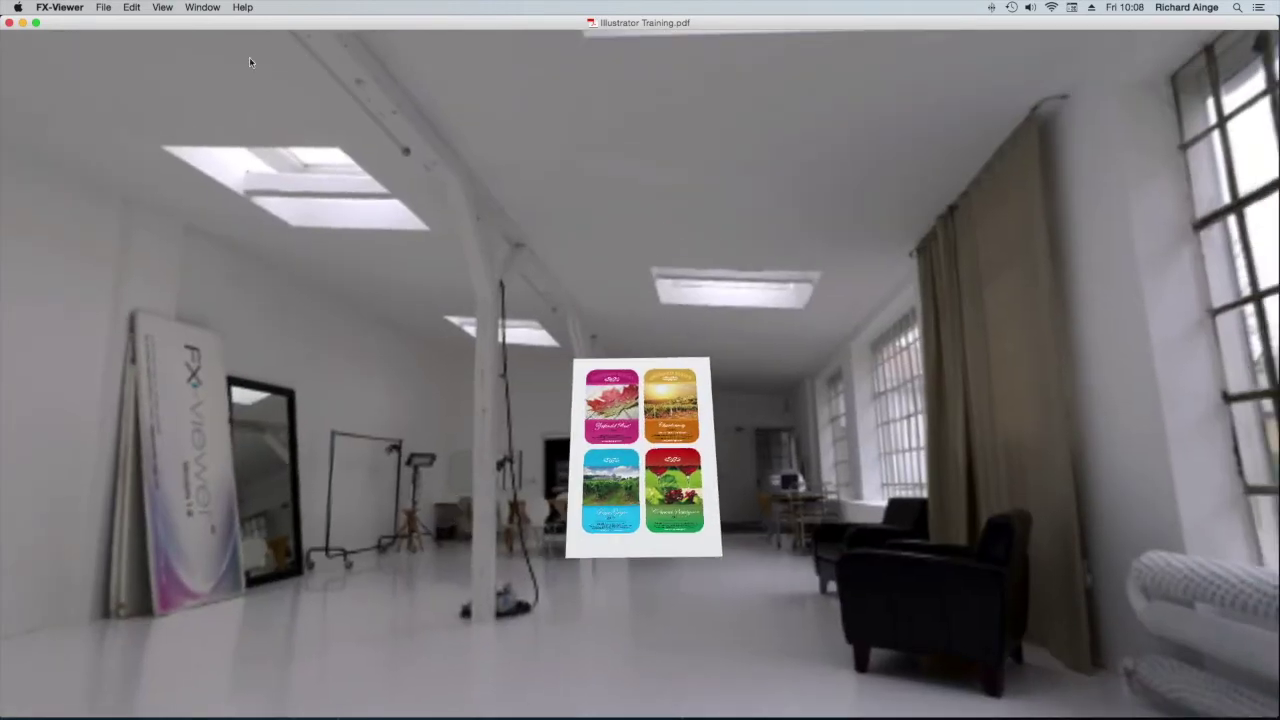
left_click(162, 7)
left_click(172, 114)
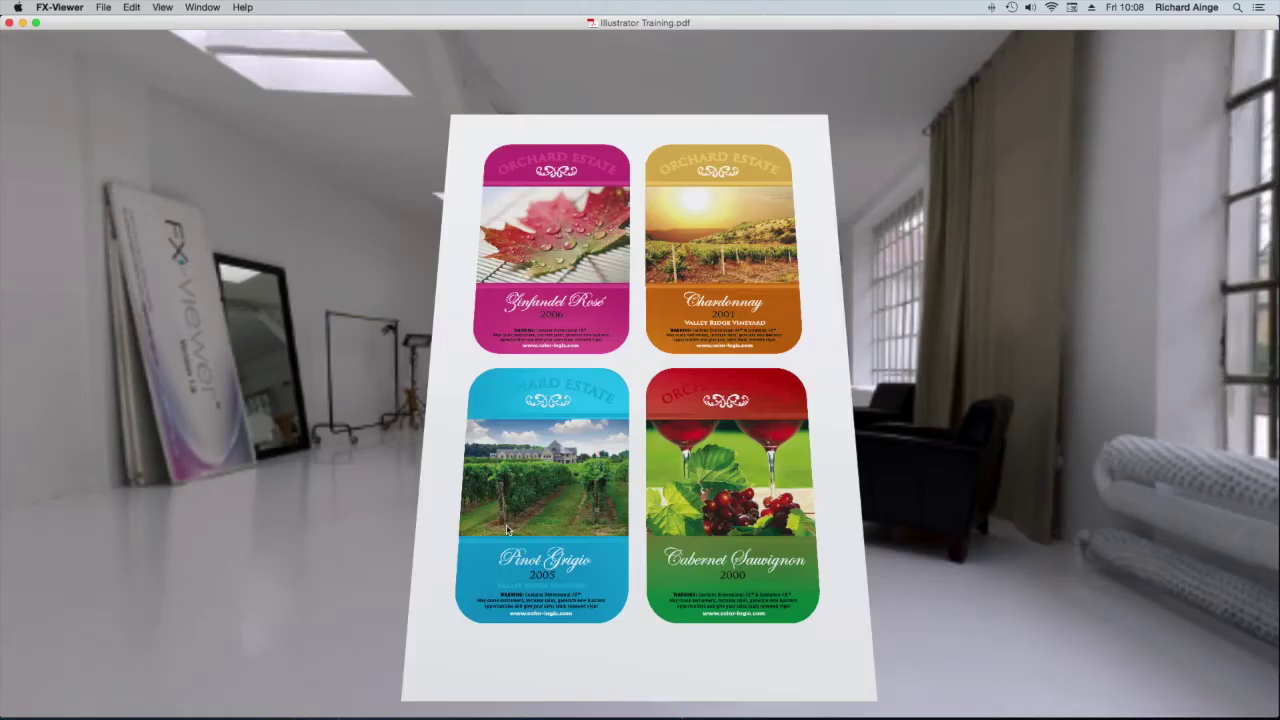
Visualize the wine labels as Foil and tilt the sheet to examine the reflections from different angles.
left_click(155, 7)
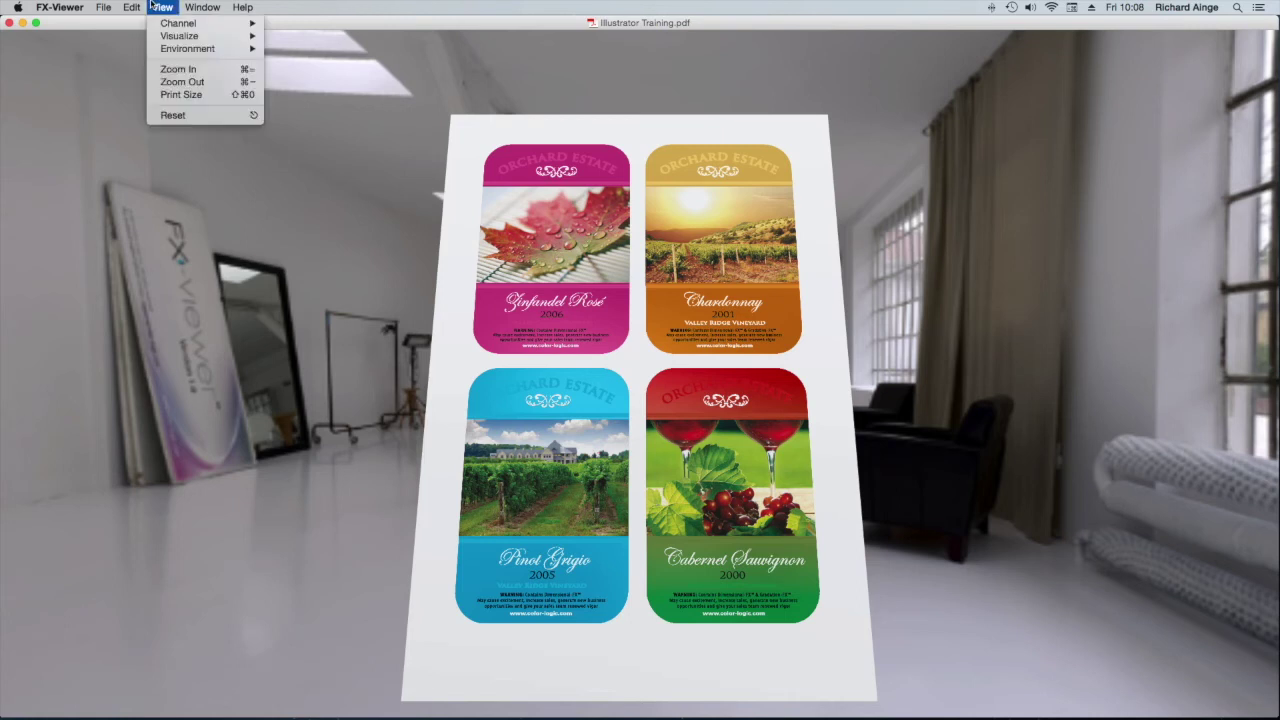
mouse_move(180, 36)
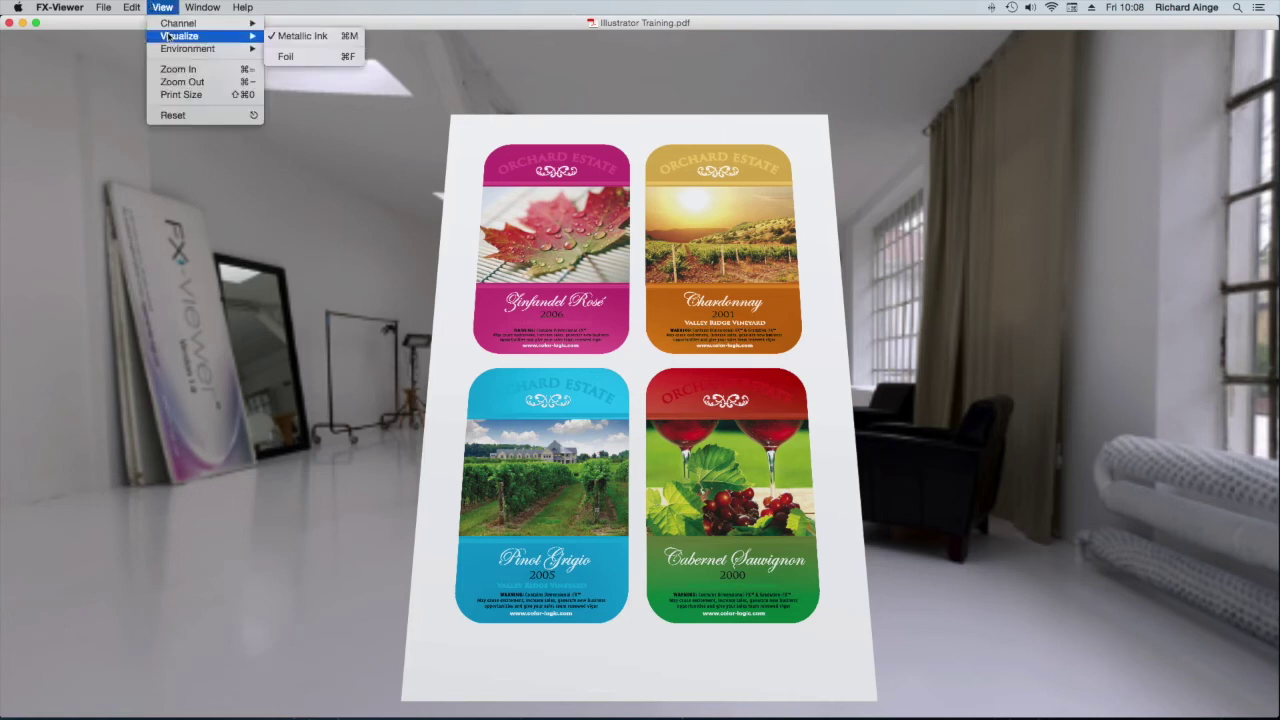
left_click(311, 56)
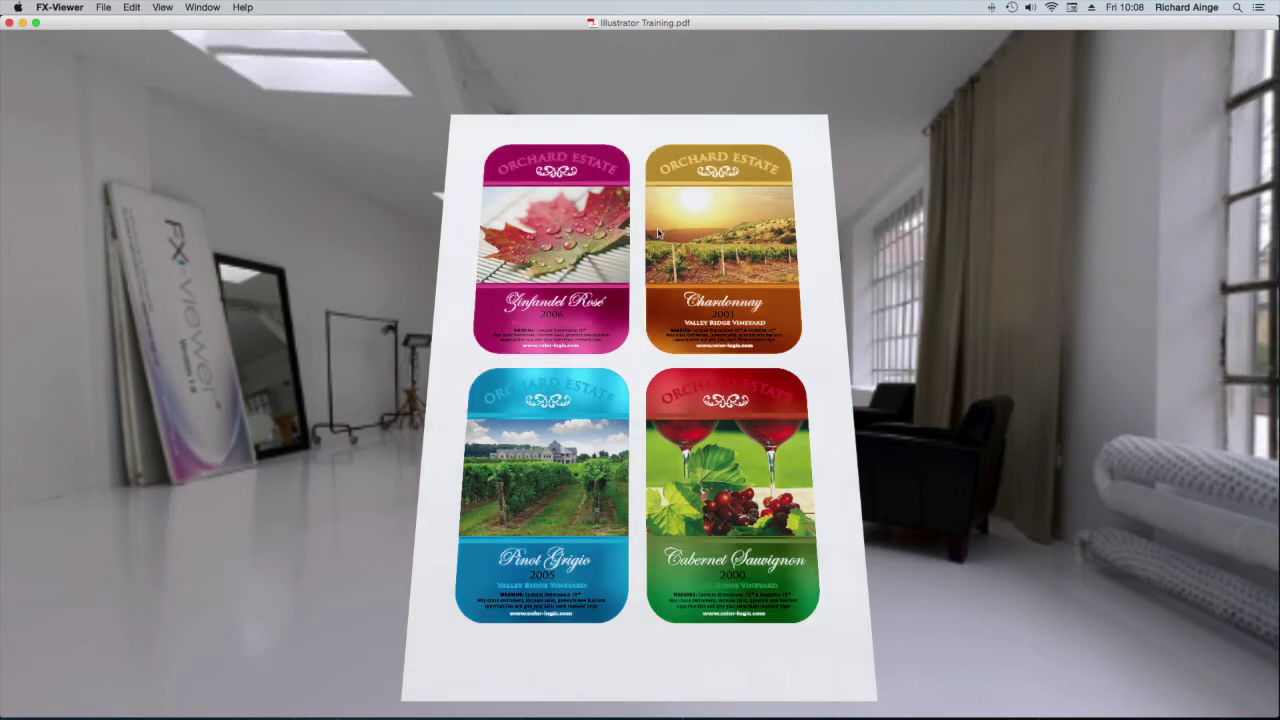
mouse_move(662, 337)
left_mouse_down()
mouse_move(533, 247)
mouse_move(651, 321)
left_mouse_up()
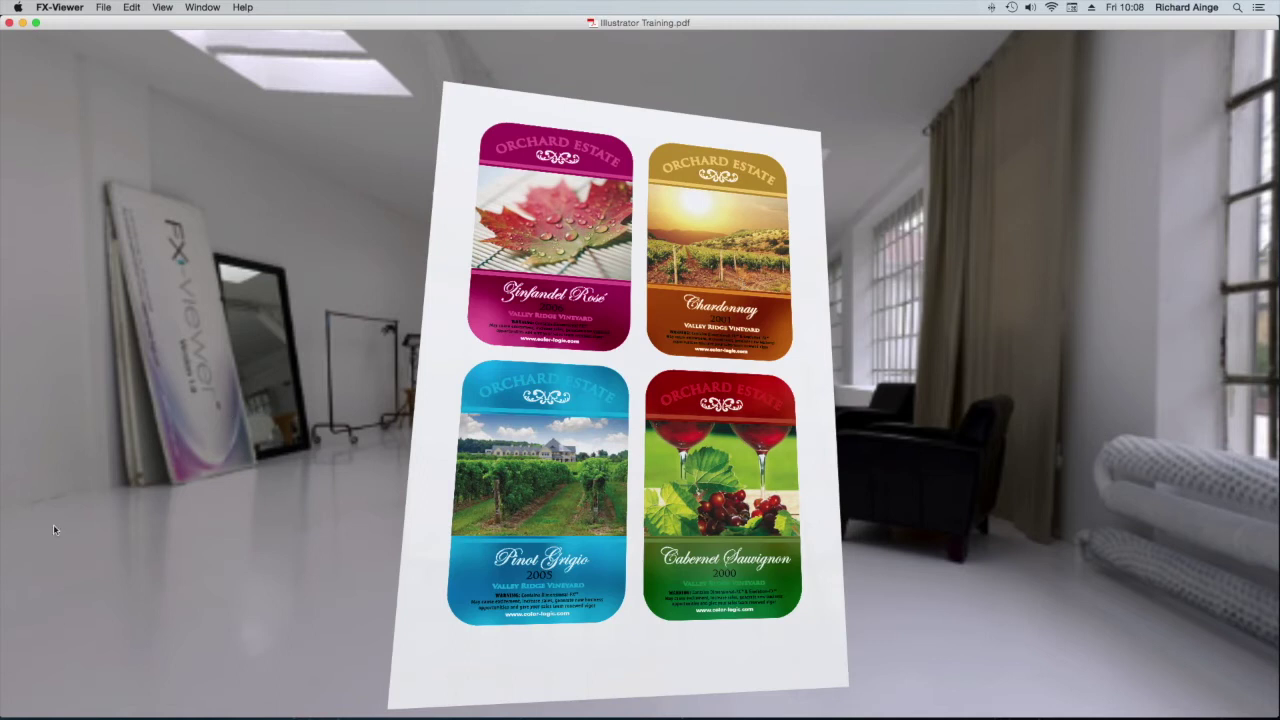
left_click_drag(484, 143, 709, 228)
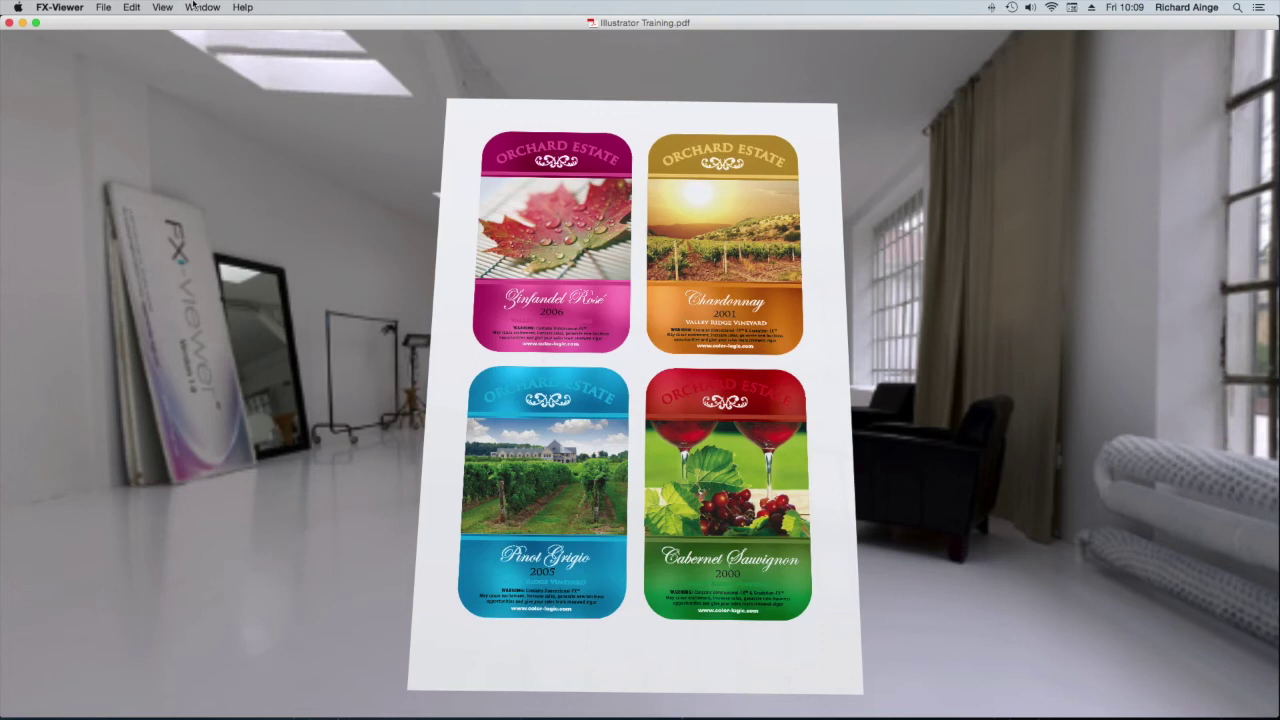
Compare the tilted labels in Metallic Ink with the Foil visualization, ending on Foil.
left_click(162, 7)
mouse_move(169, 41)
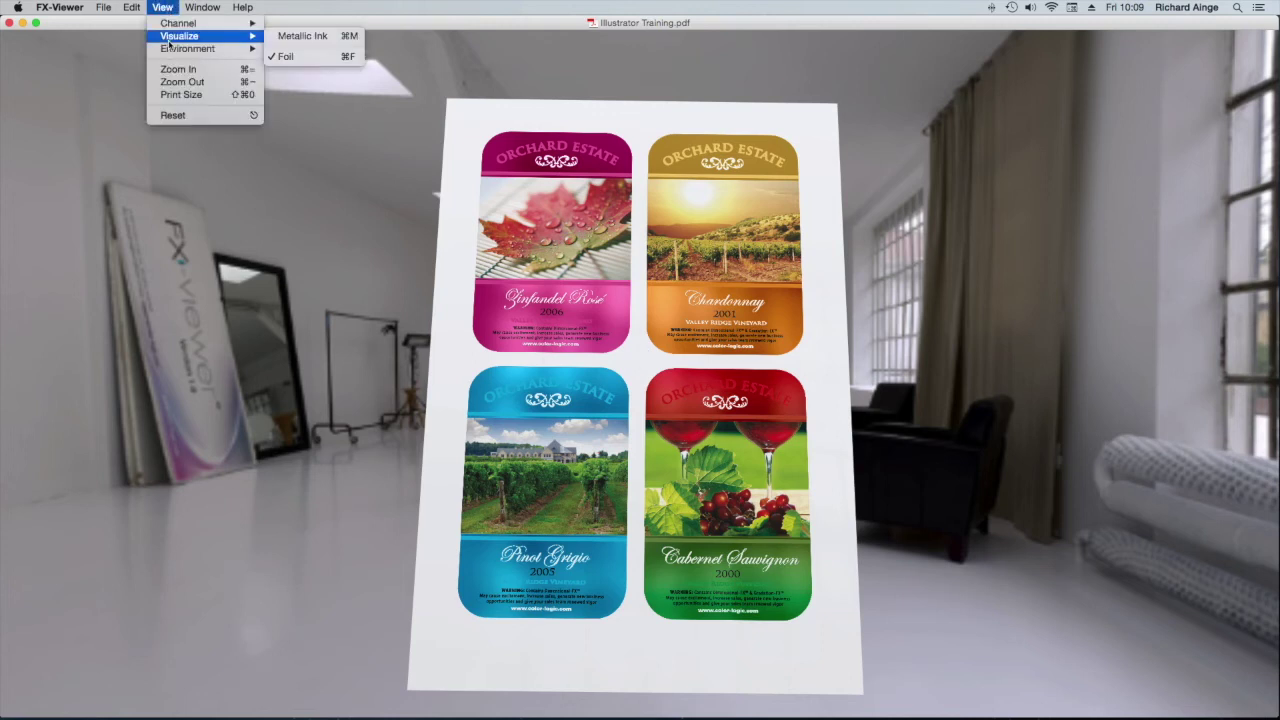
left_click(330, 37)
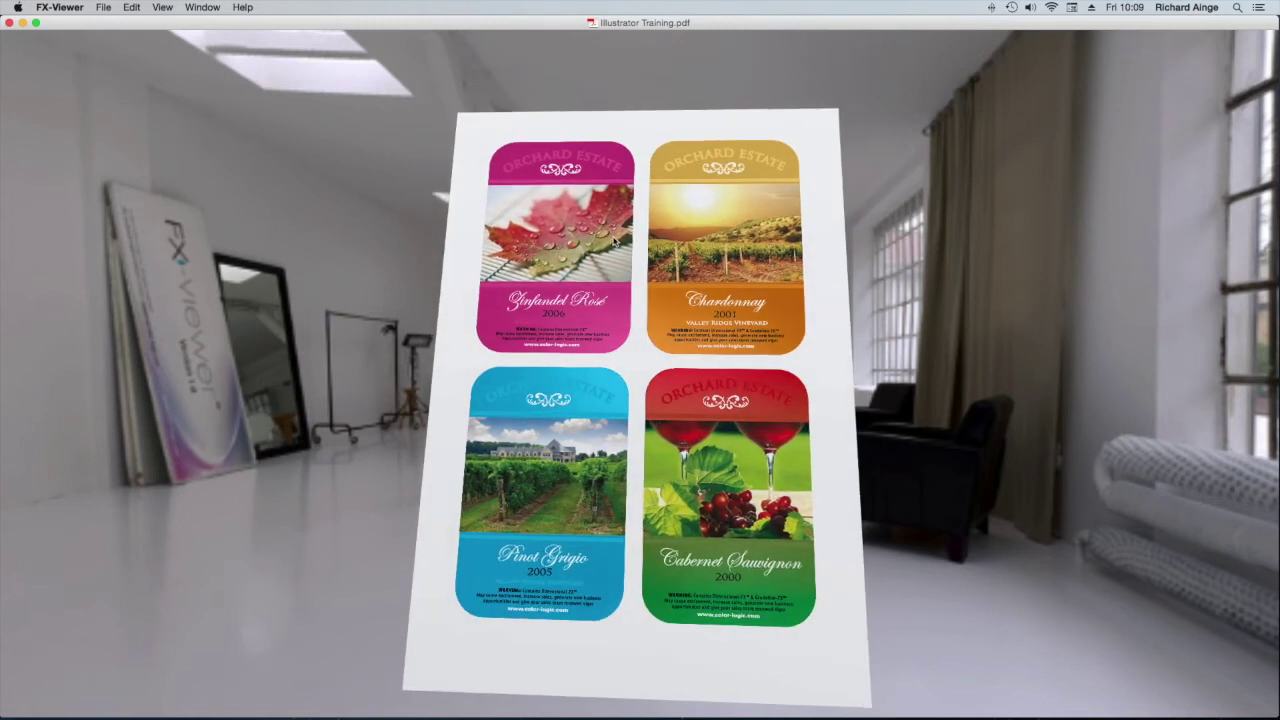
left_click(163, 7)
mouse_move(185, 36)
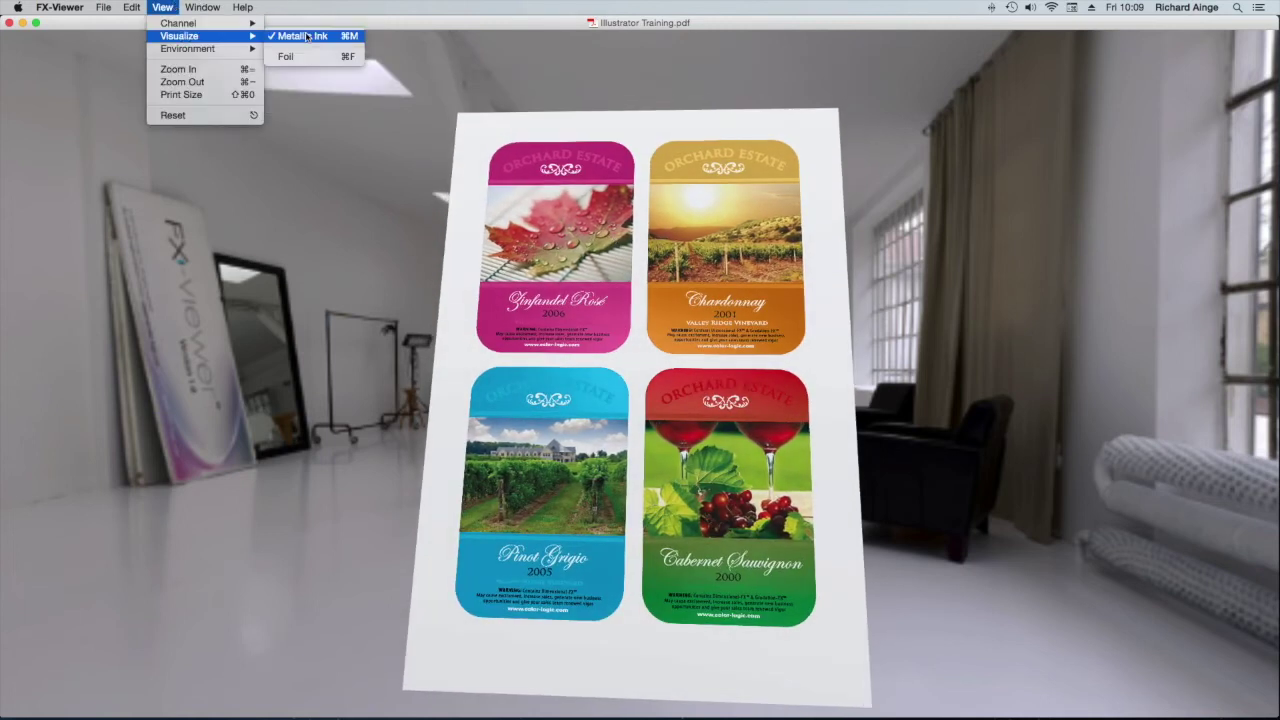
left_click(300, 56)
Switch the viewing environment of the foil label sheet to Booth.
left_click(163, 7)
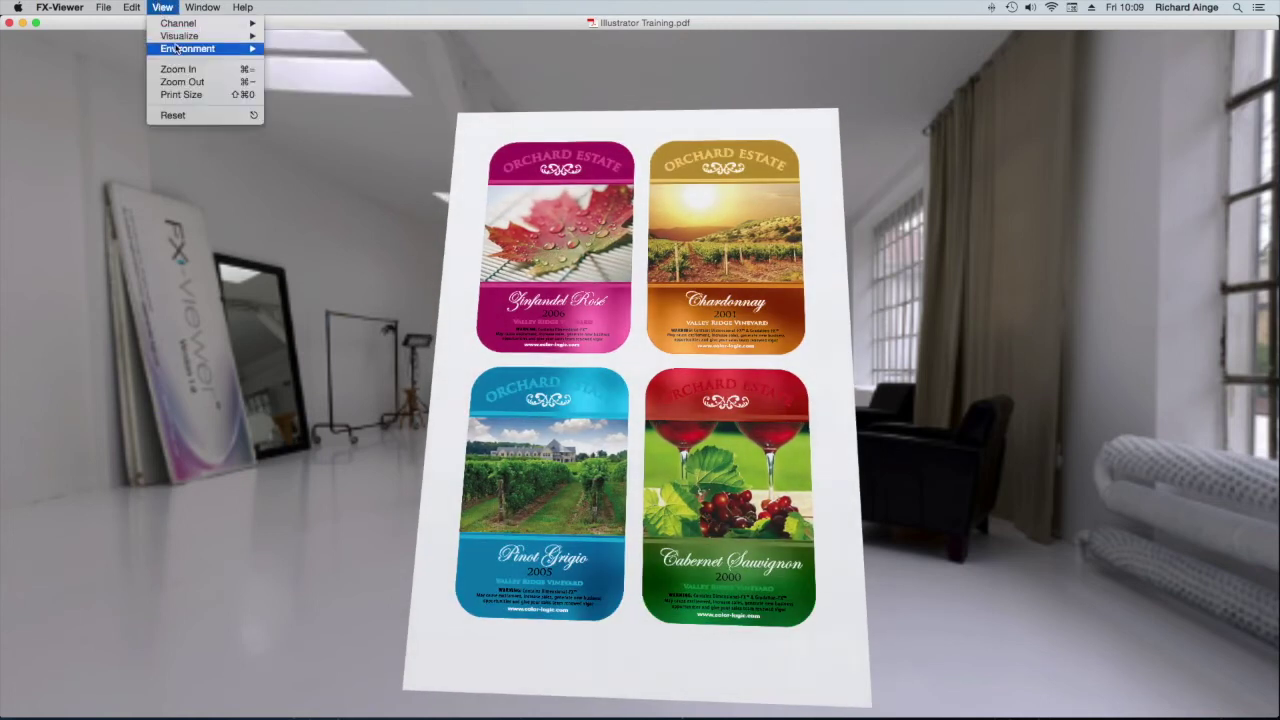
mouse_move(175, 48)
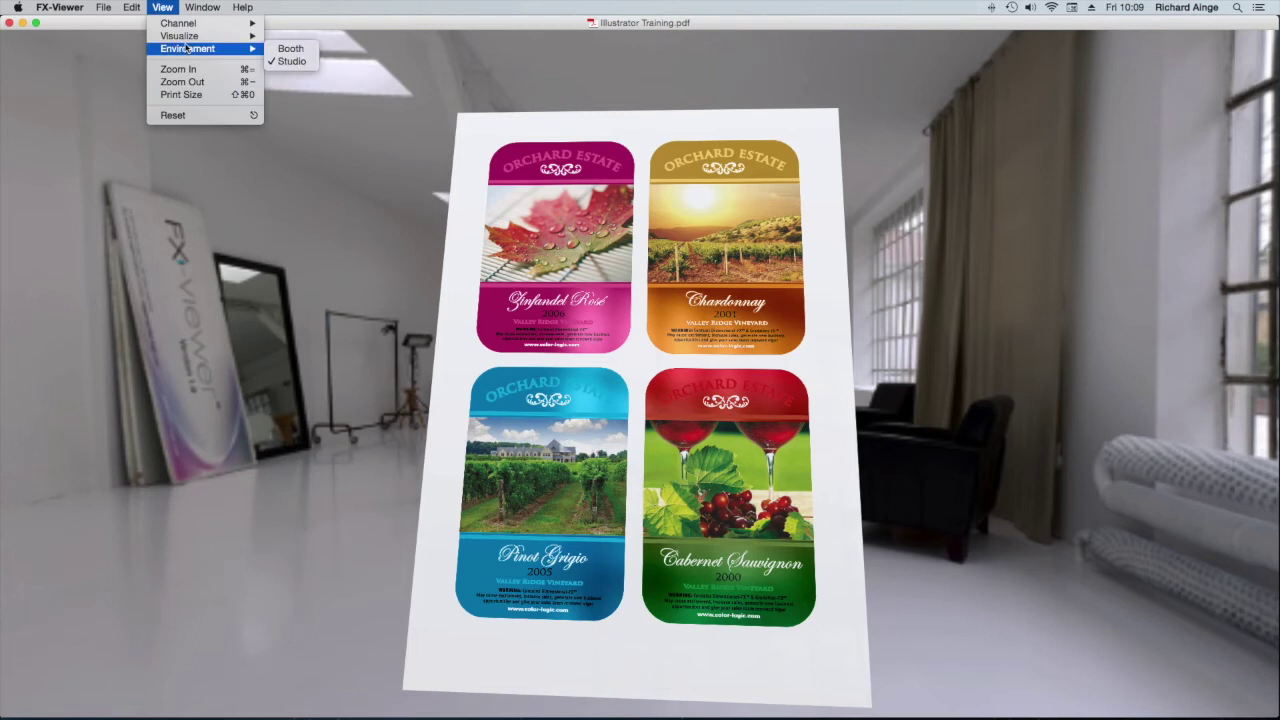
left_click(291, 49)
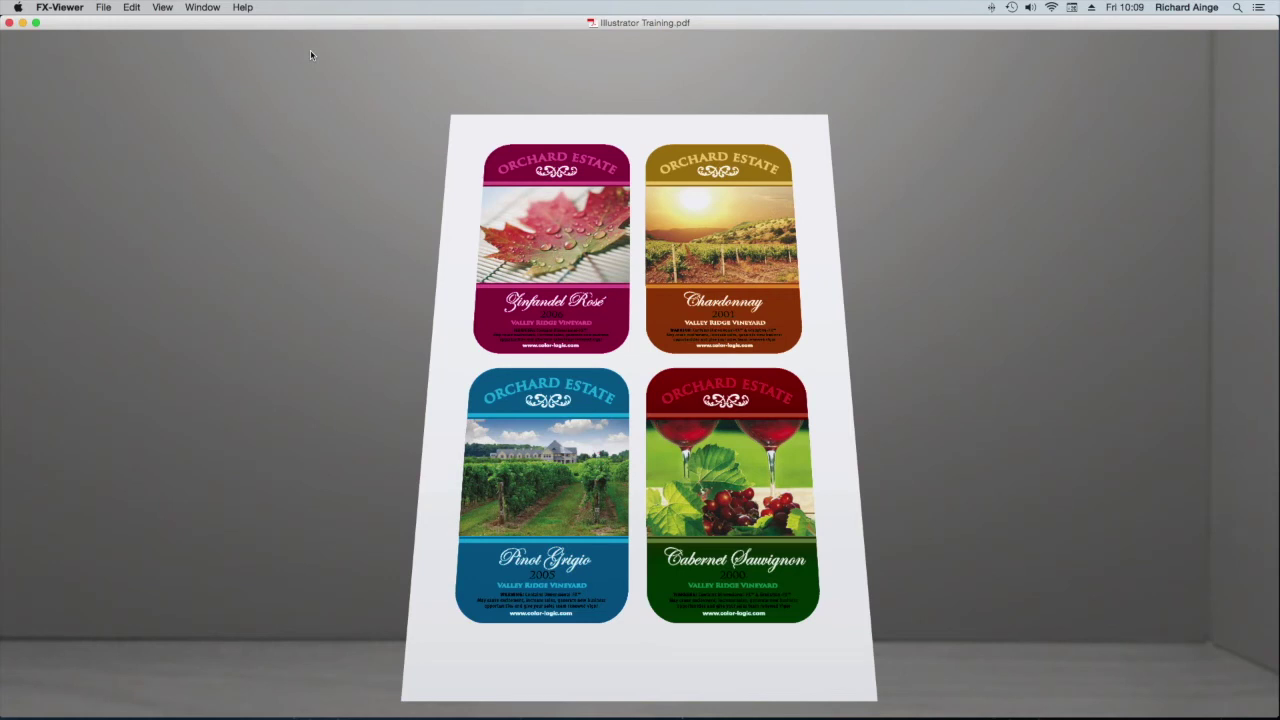
Look around the light booth from its ceiling lamps to its floor and reset the view.
left_click_drag(703, 527, 571, 289)
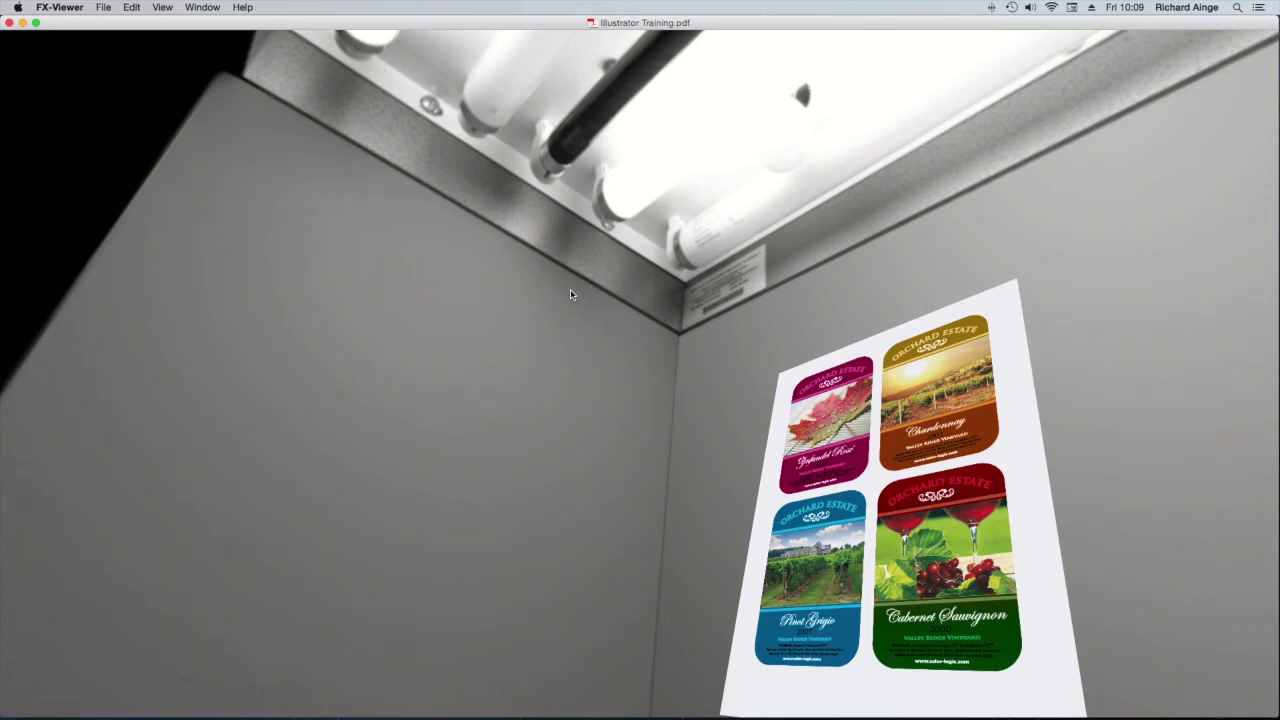
double_click(570, 289)
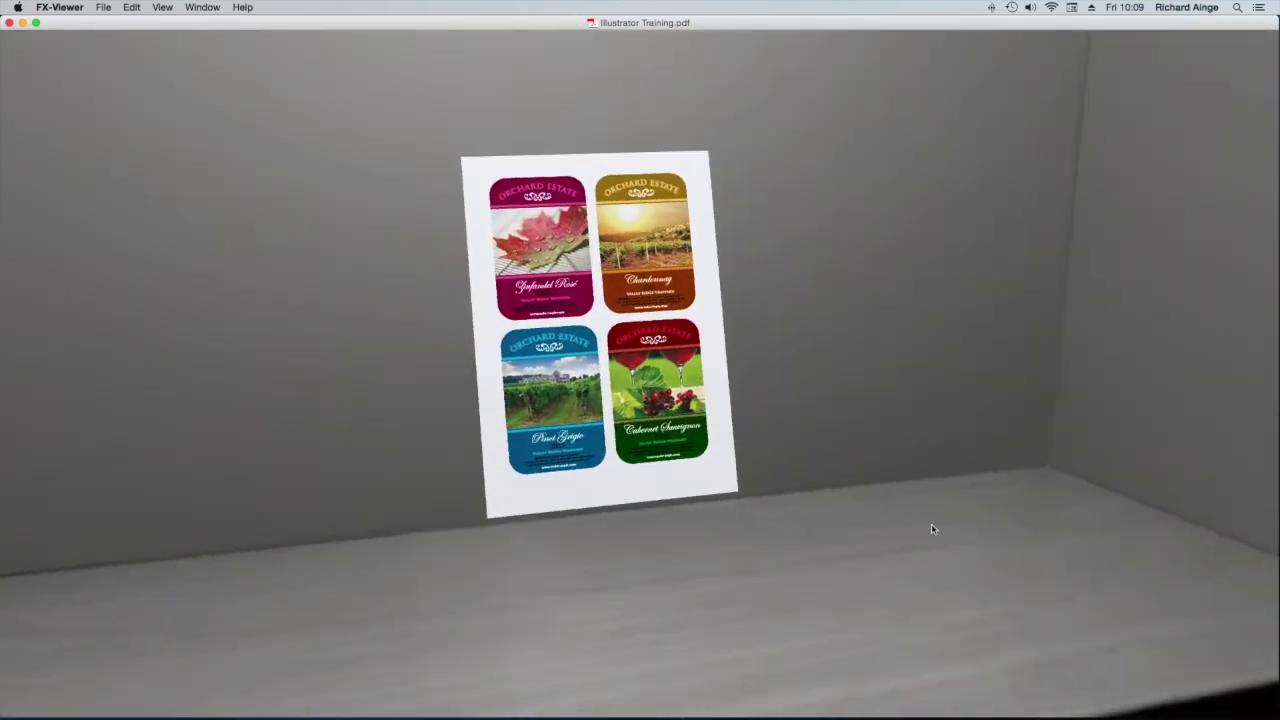
left_click(162, 7)
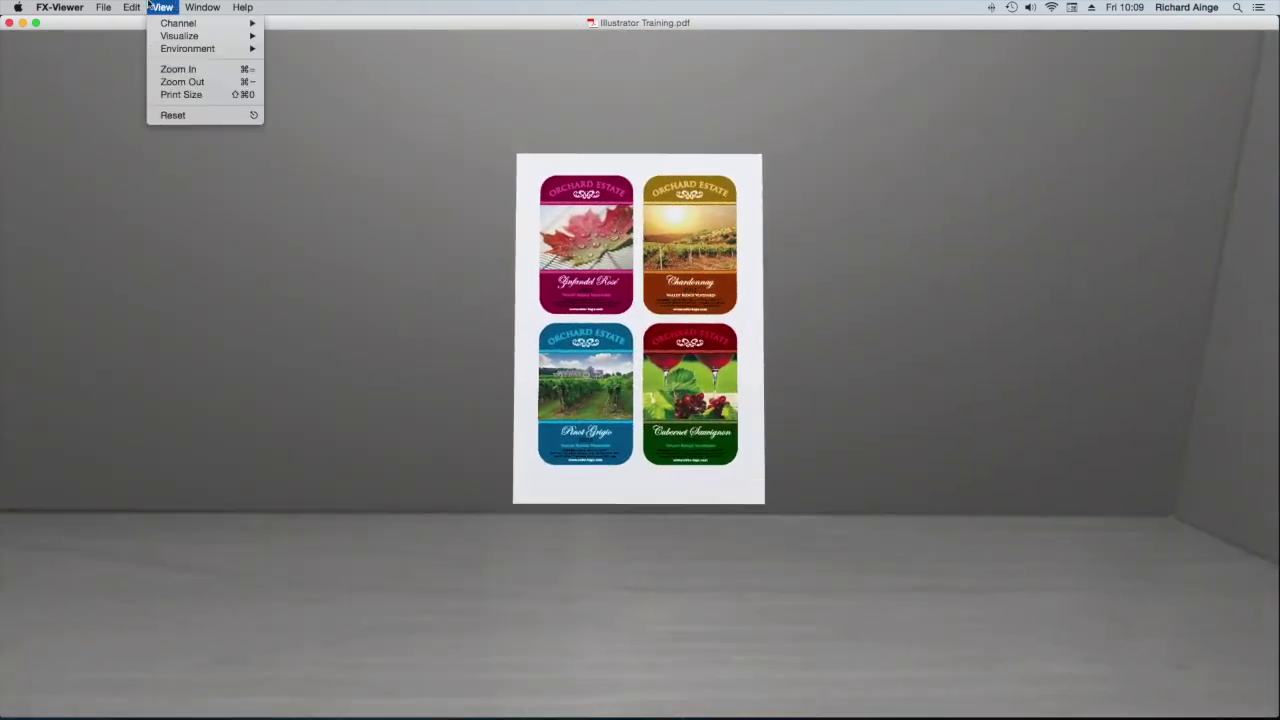
left_click(170, 118)
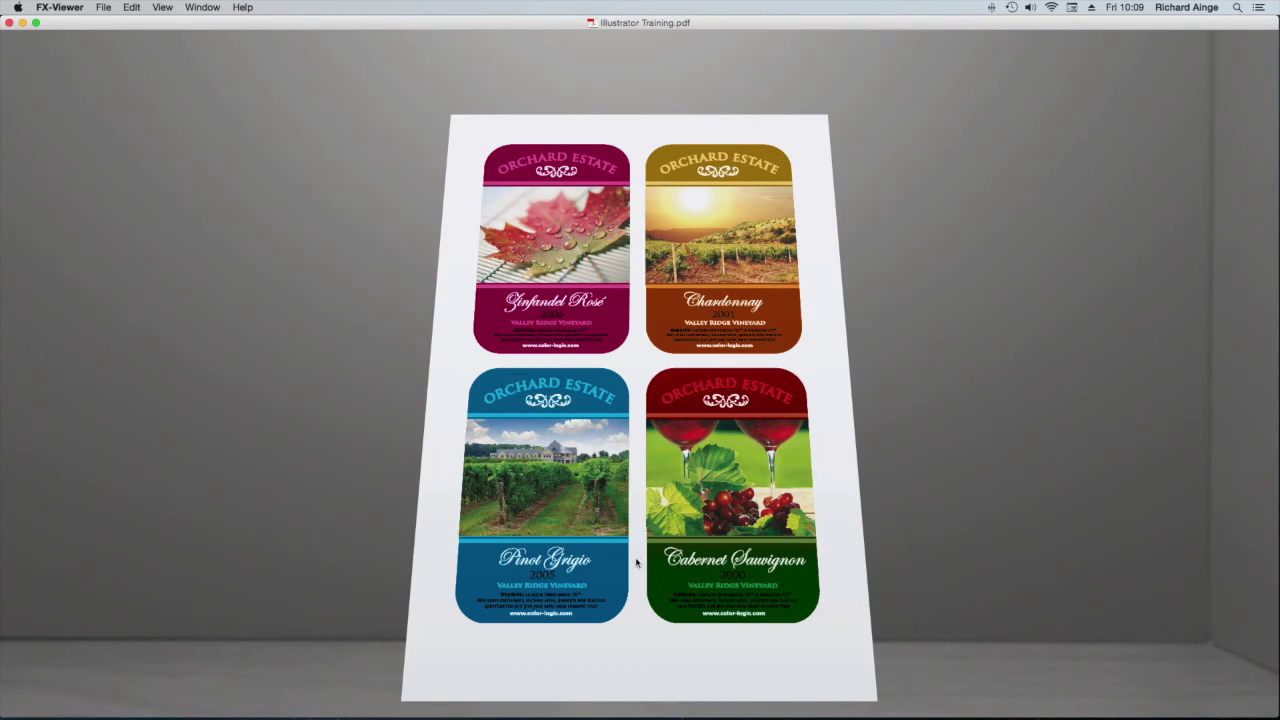
Tilt the foil label sheet at several angles, close up and farther away, to examine how its metallic areas reflect the booth light.
left_click_drag(637, 566, 672, 435)
left_click_drag(680, 411, 652, 478)
scroll(617, 343, "up", 3)
scroll(617, 343, "up", 2)
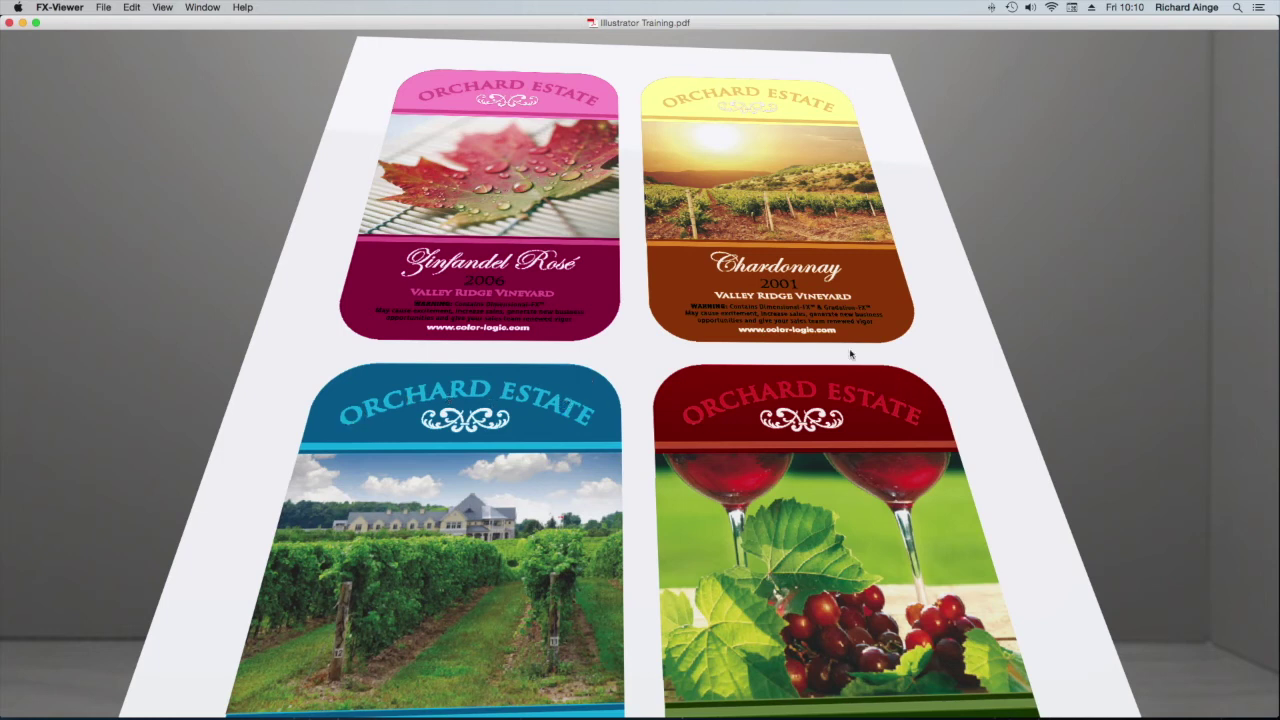
scroll(1028, 270, "down", 2)
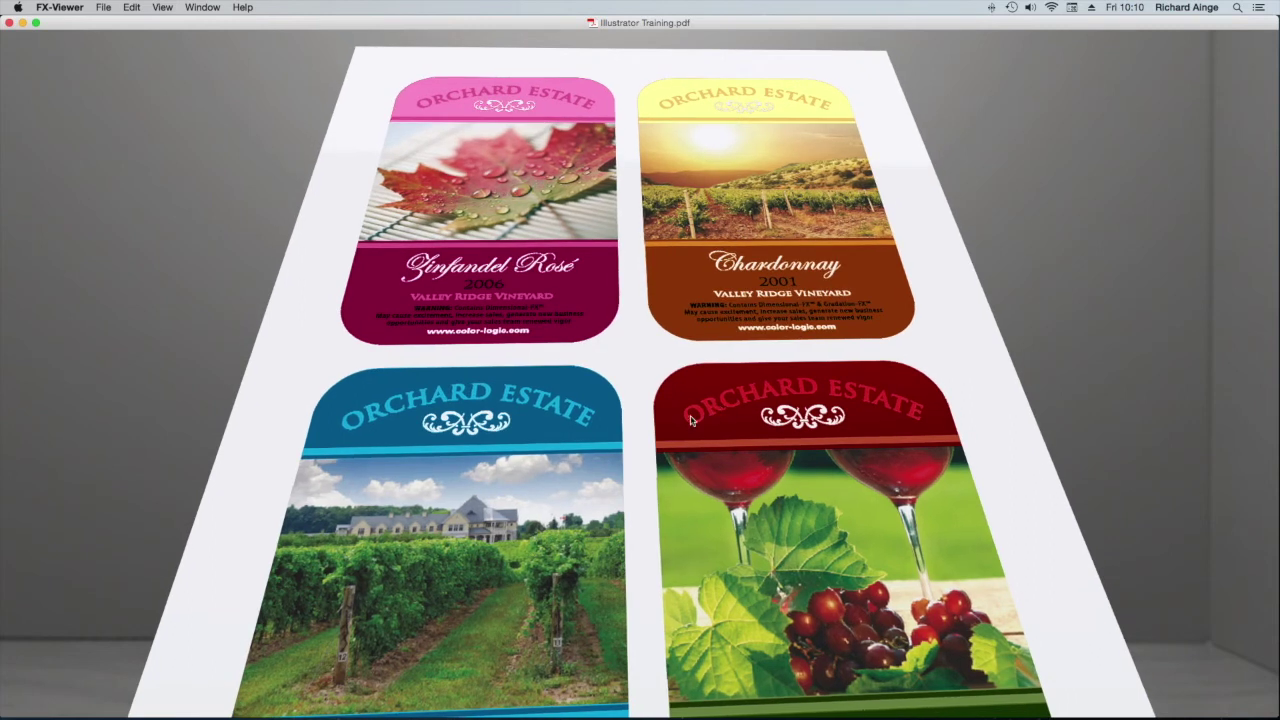
scroll(640, 531, "down", 3)
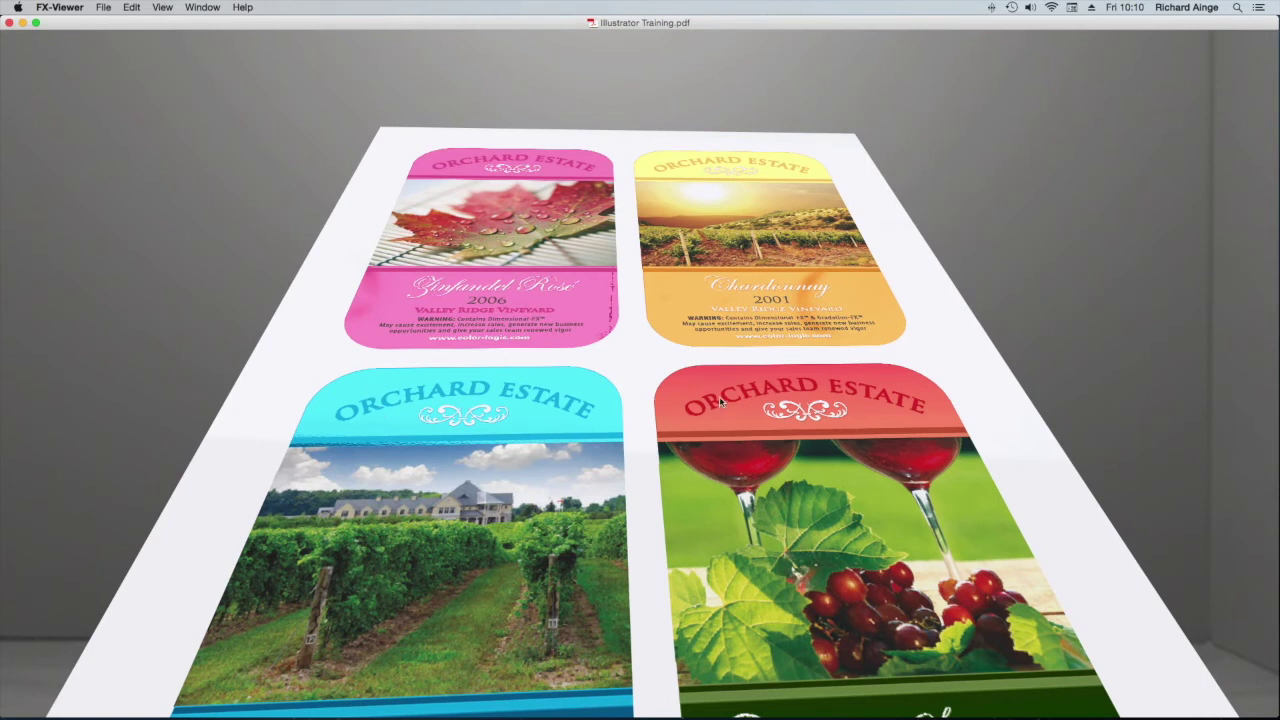
left_click_drag(364, 527, 465, 547)
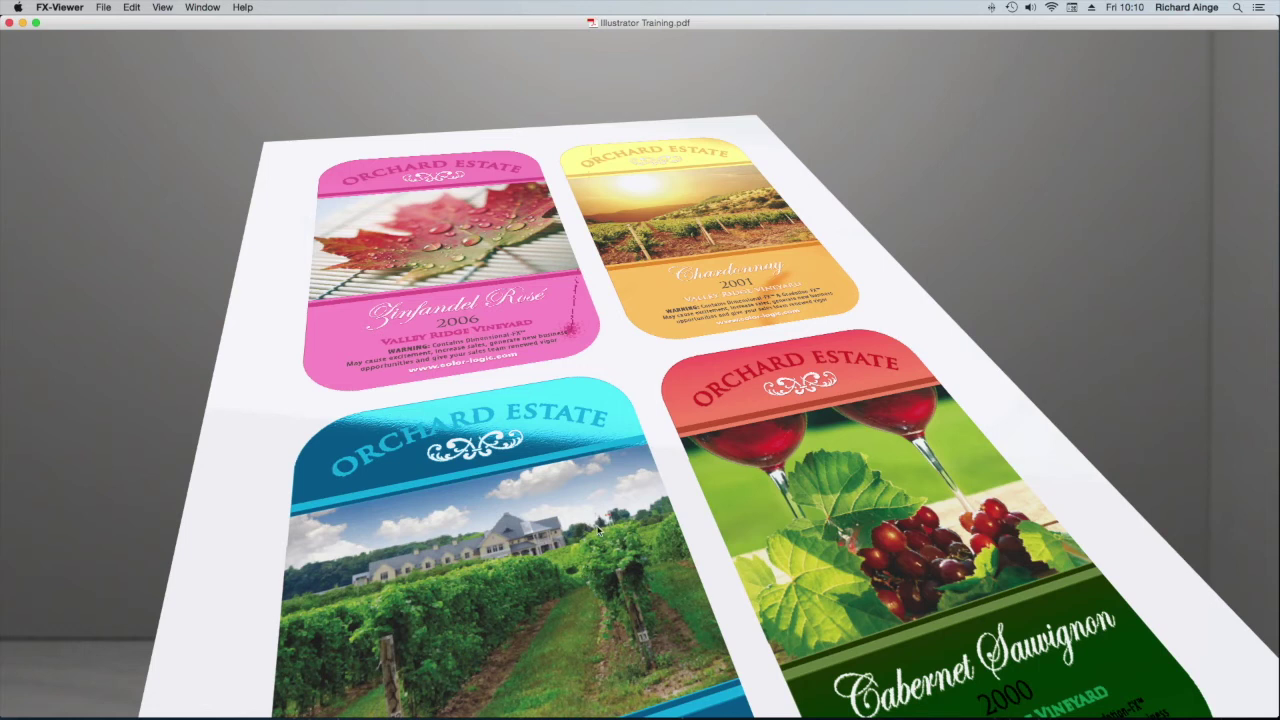
scroll(636, 604, "down", 3)
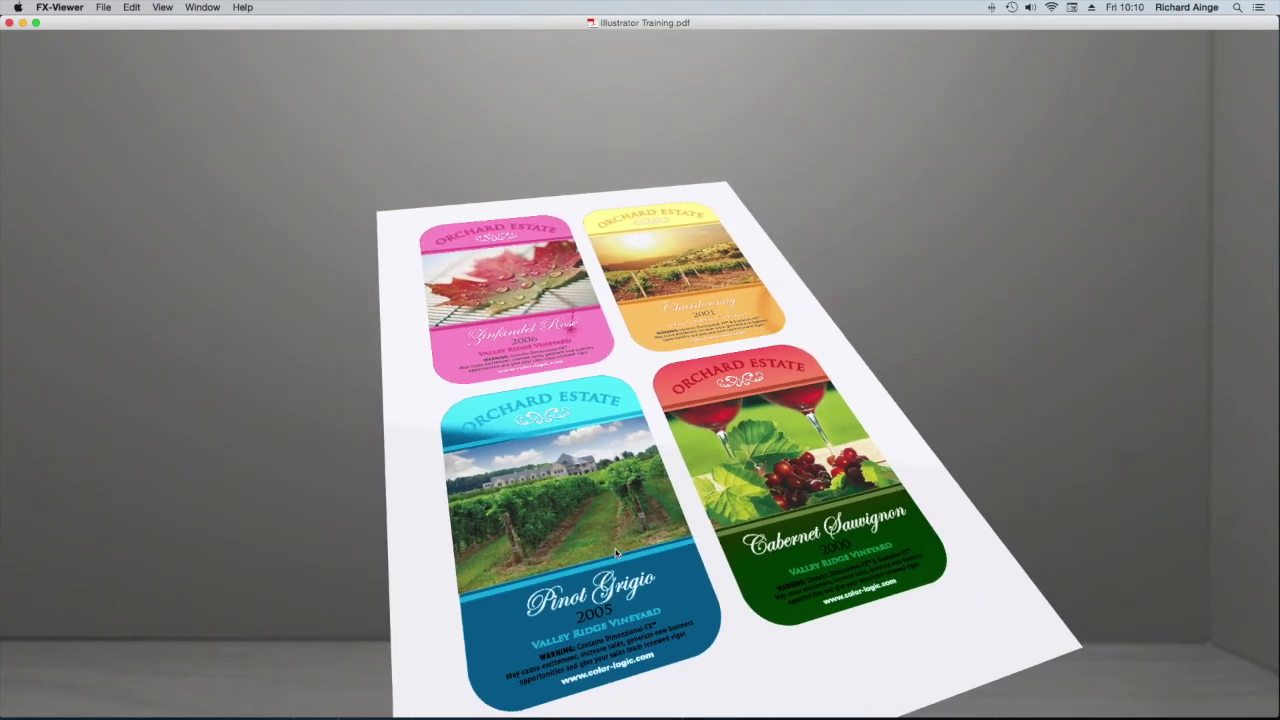
Switch the label sheet's viewing environment back to Studio and close the Illustrator Training.pdf preview.
left_click(160, 7)
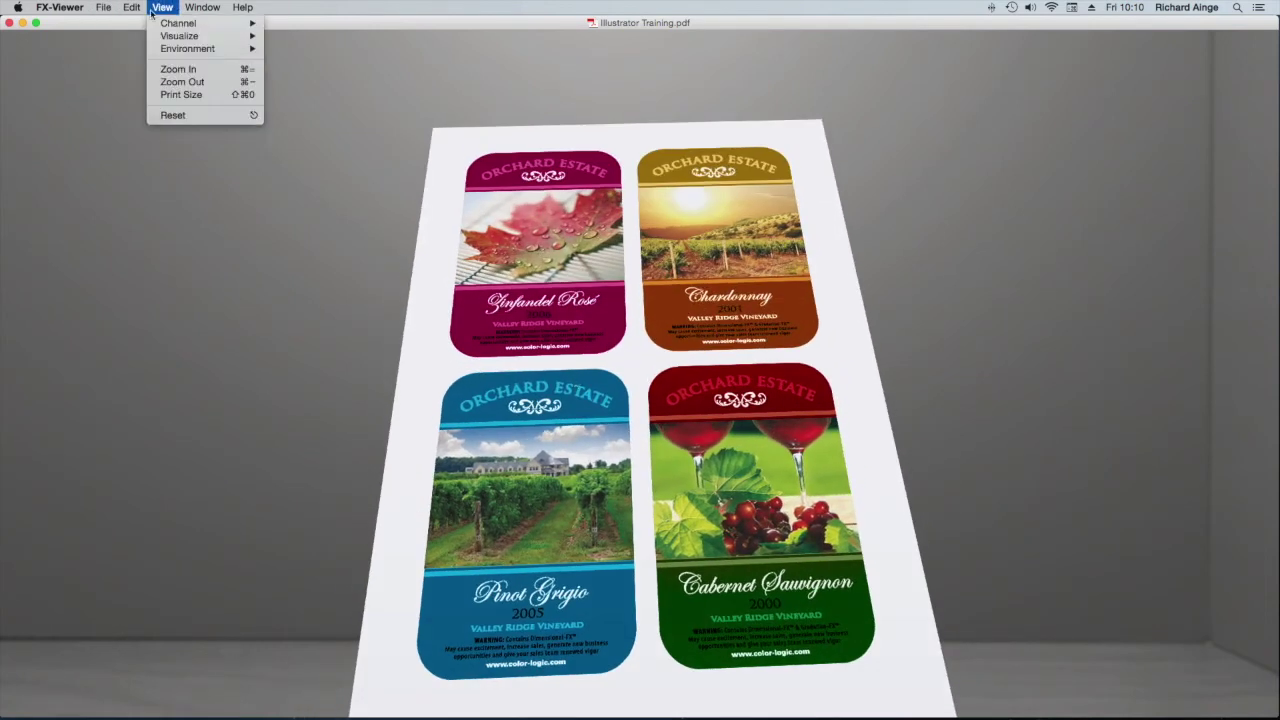
left_click(290, 49)
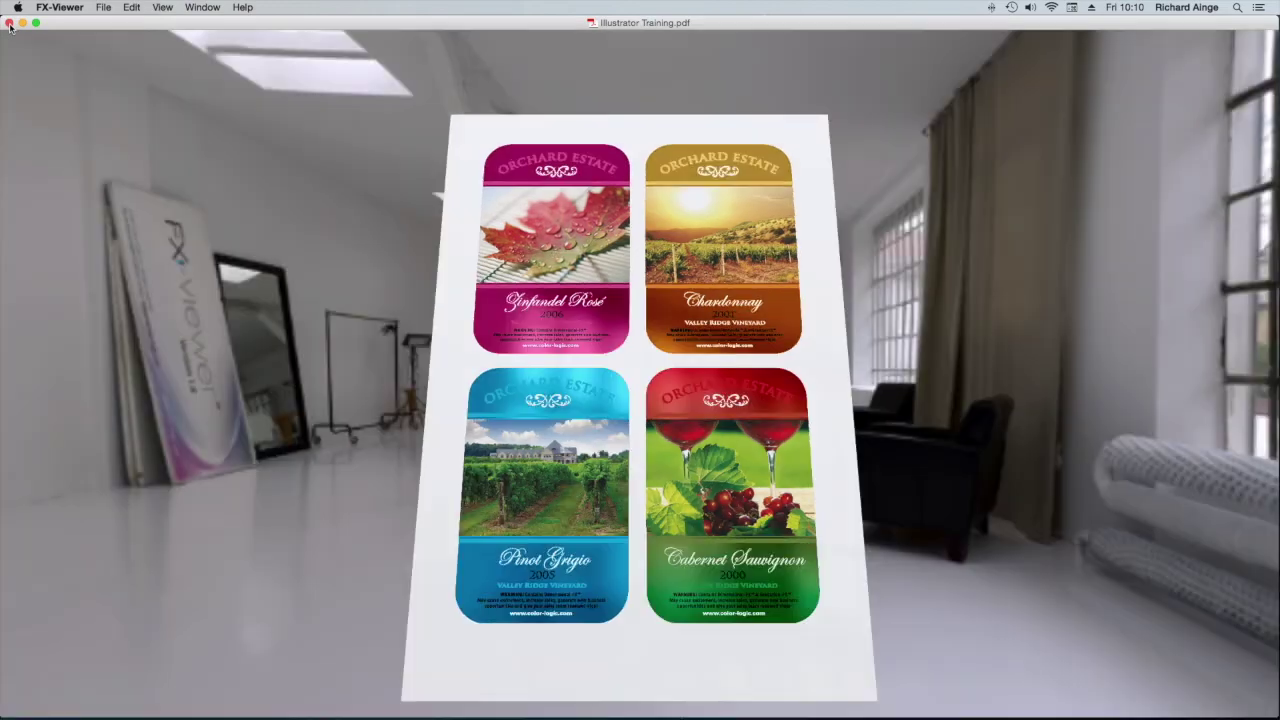
left_click(9, 27)
Open Card Thrower 16x20 low res.pdf from the desktop in FX-Viewer.
left_click(890, 424)
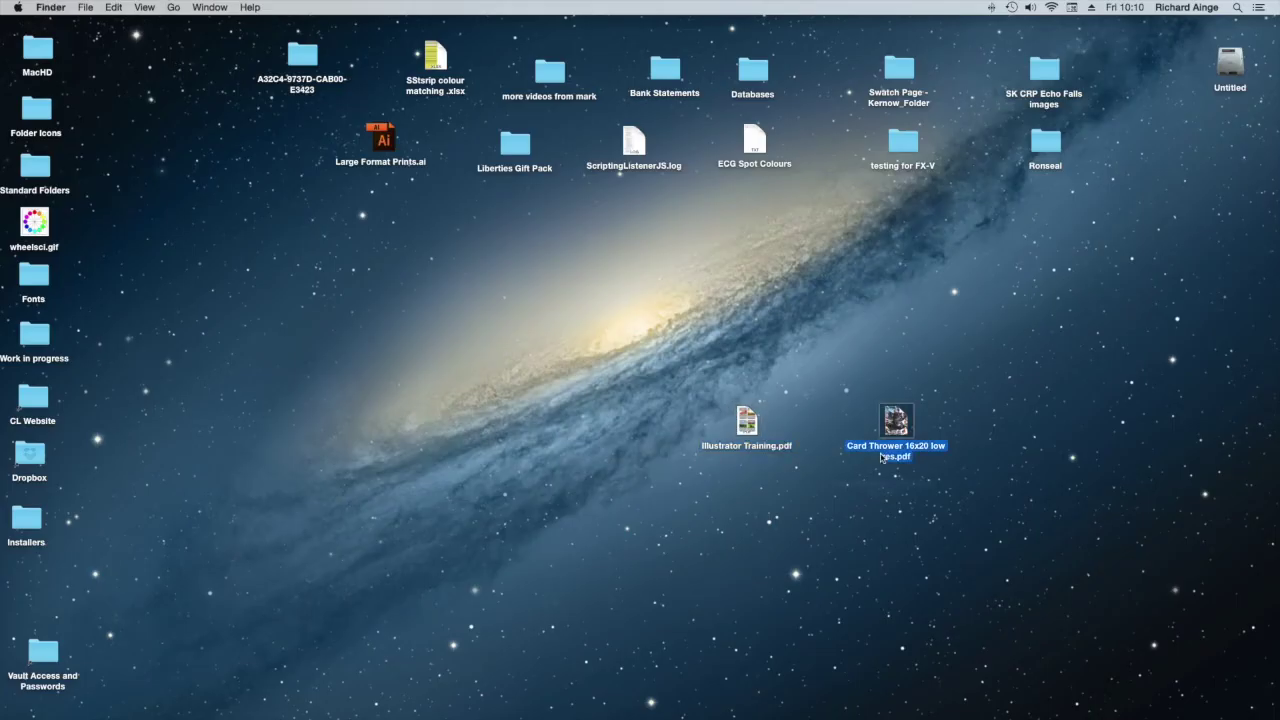
mouse_move(752, 712)
left_click(635, 705)
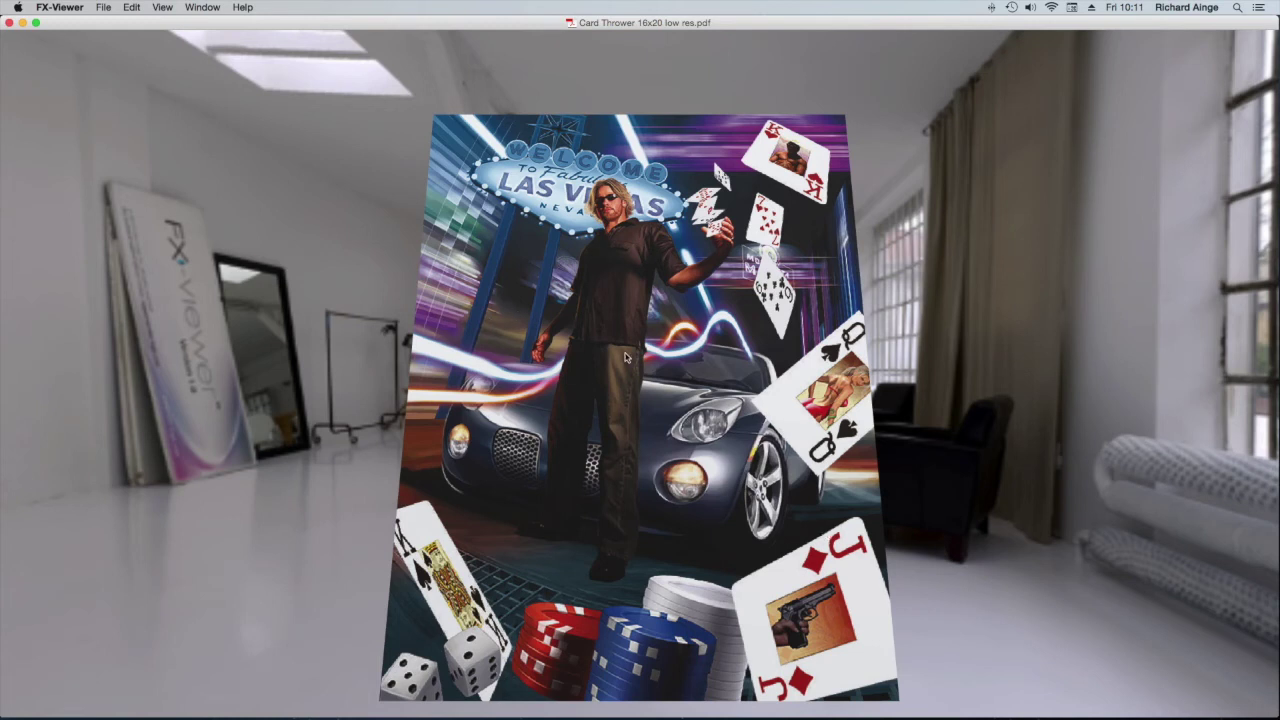
Visualize the Card Thrower artwork as Foil, examine it at a slight tilt, and quit the viewer.
left_click(162, 7)
mouse_move(186, 39)
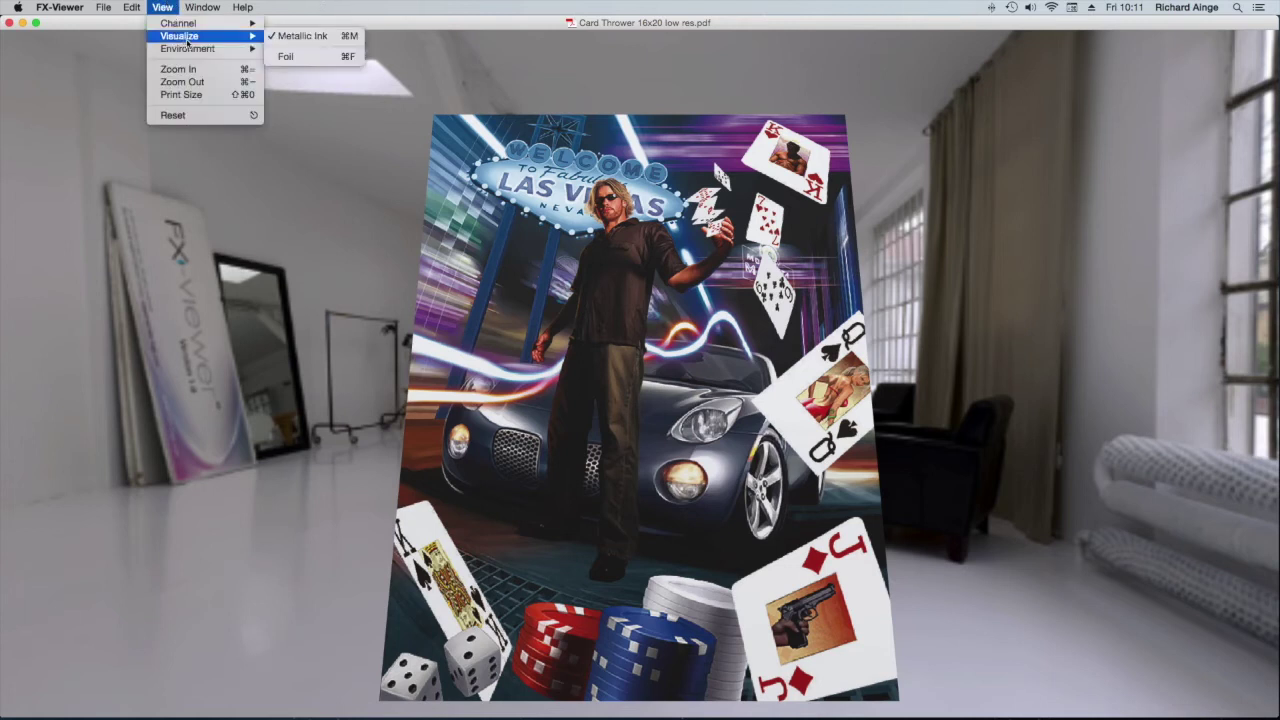
left_click(318, 60)
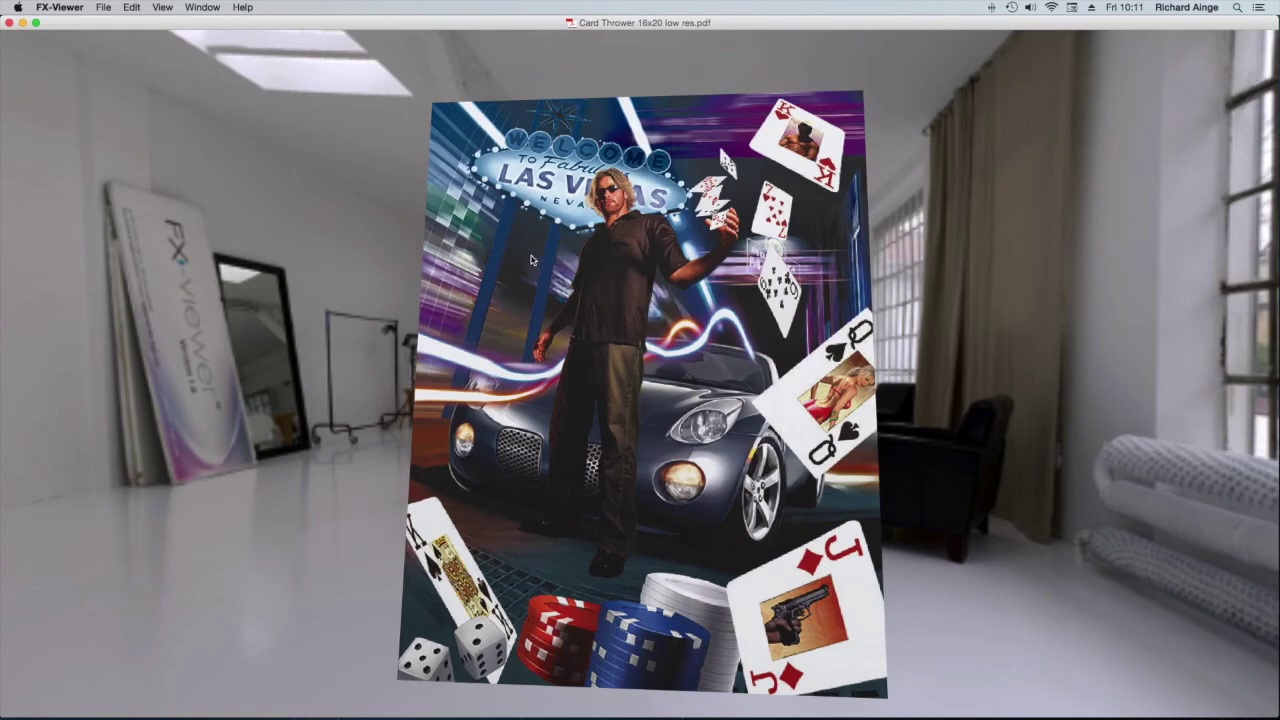
key("super+q")
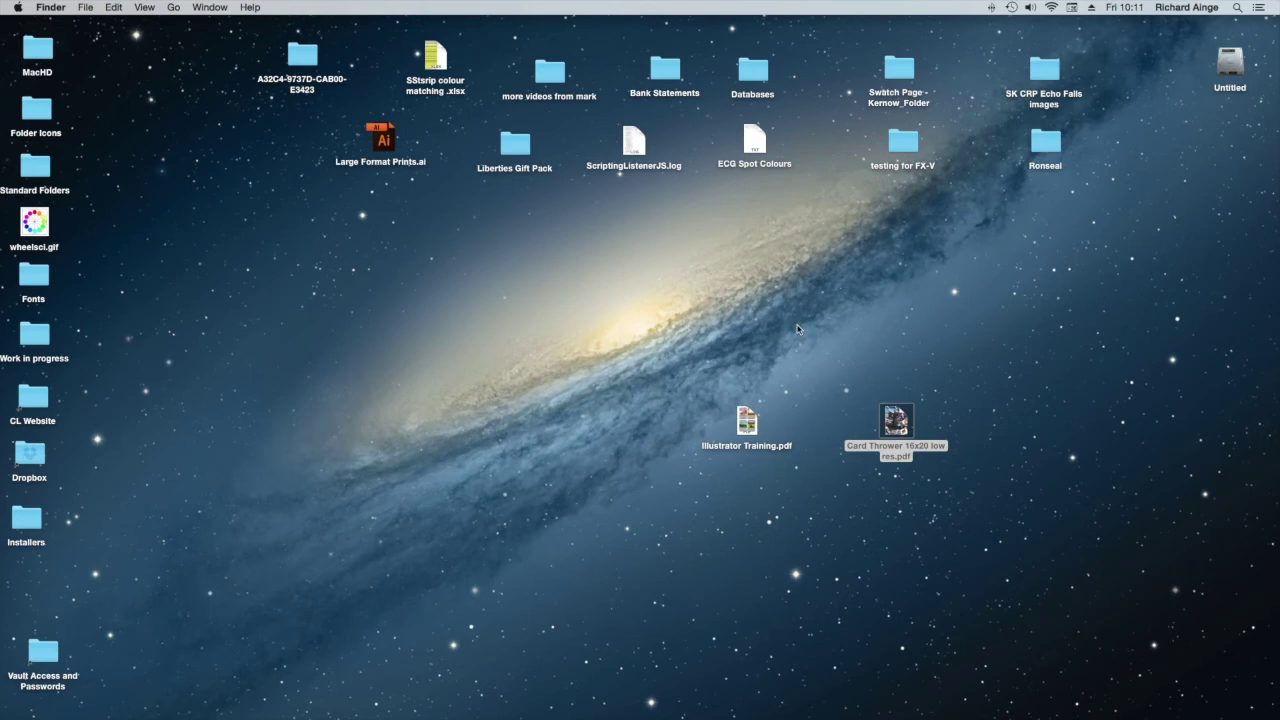
mouse_move(433, 710)
left_click(127, 709)
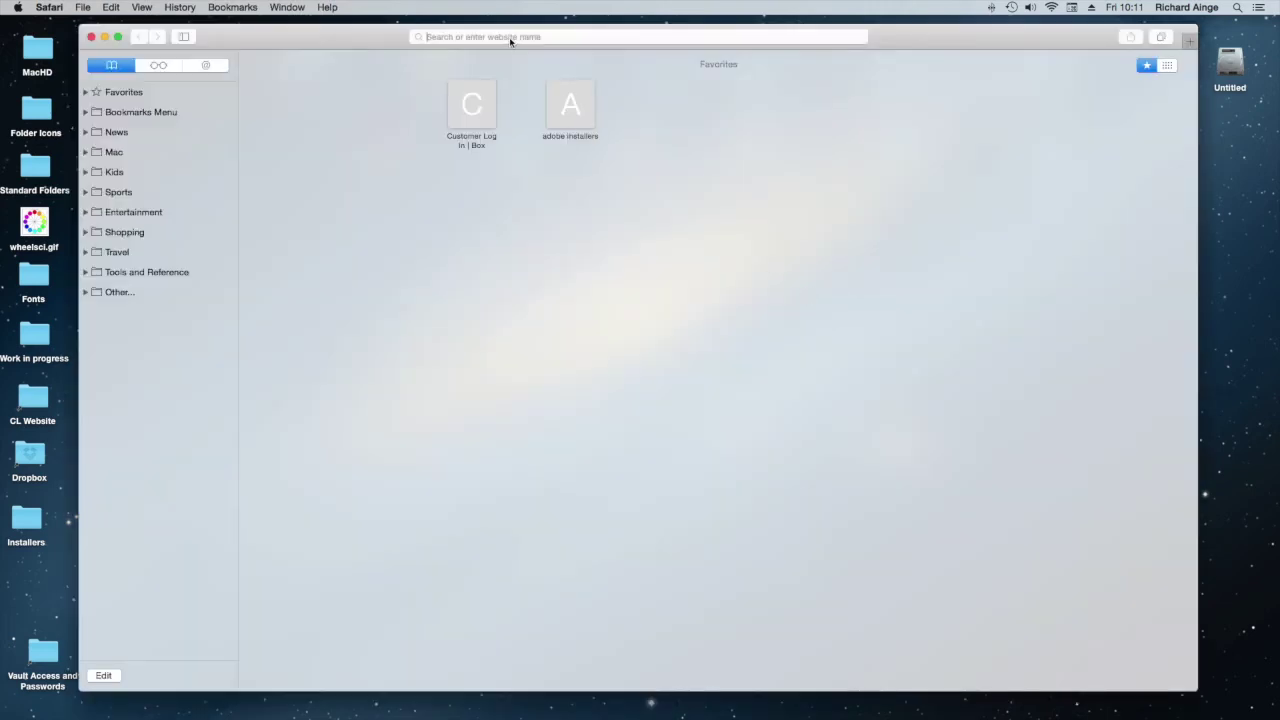
type("www.c")
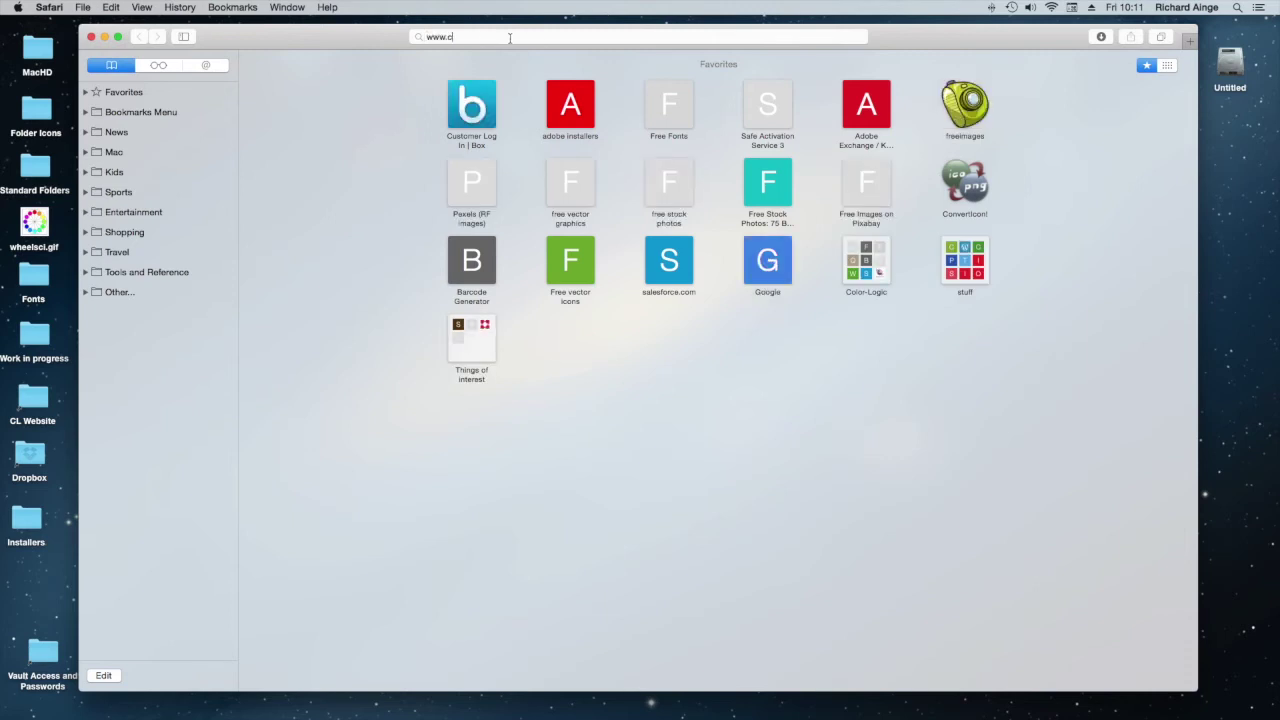
type("olor")
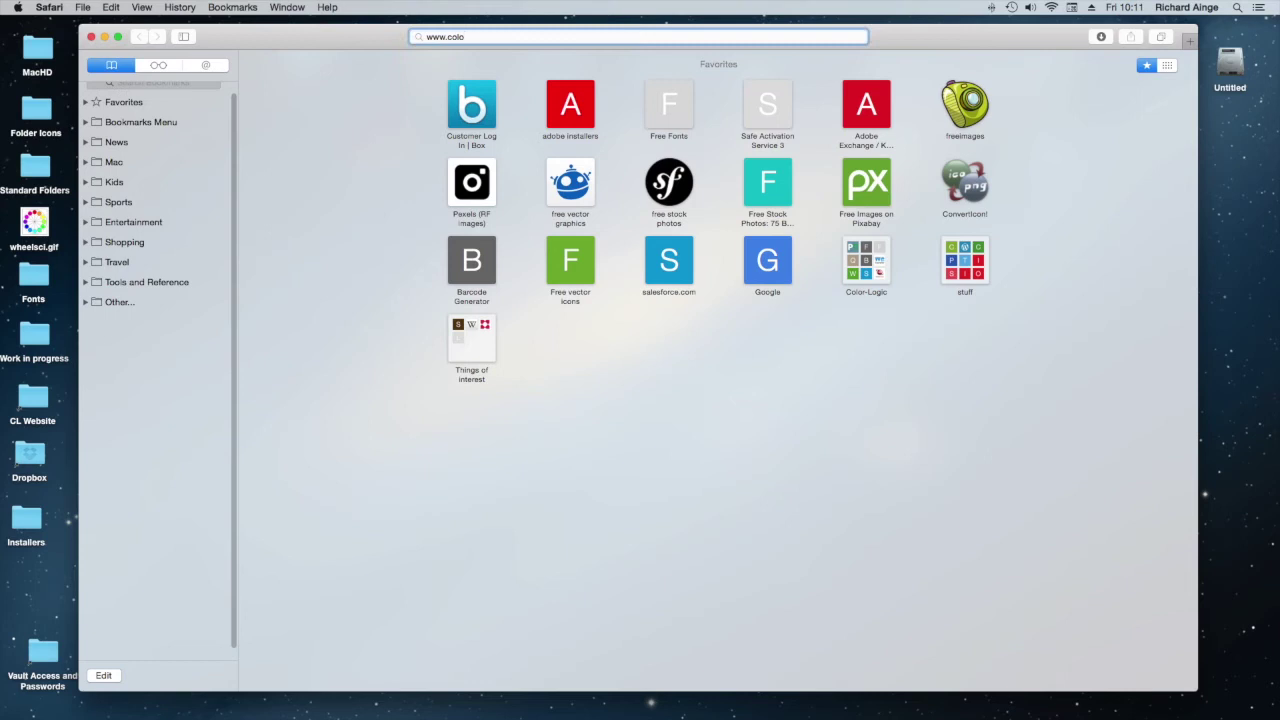
type("-logic")
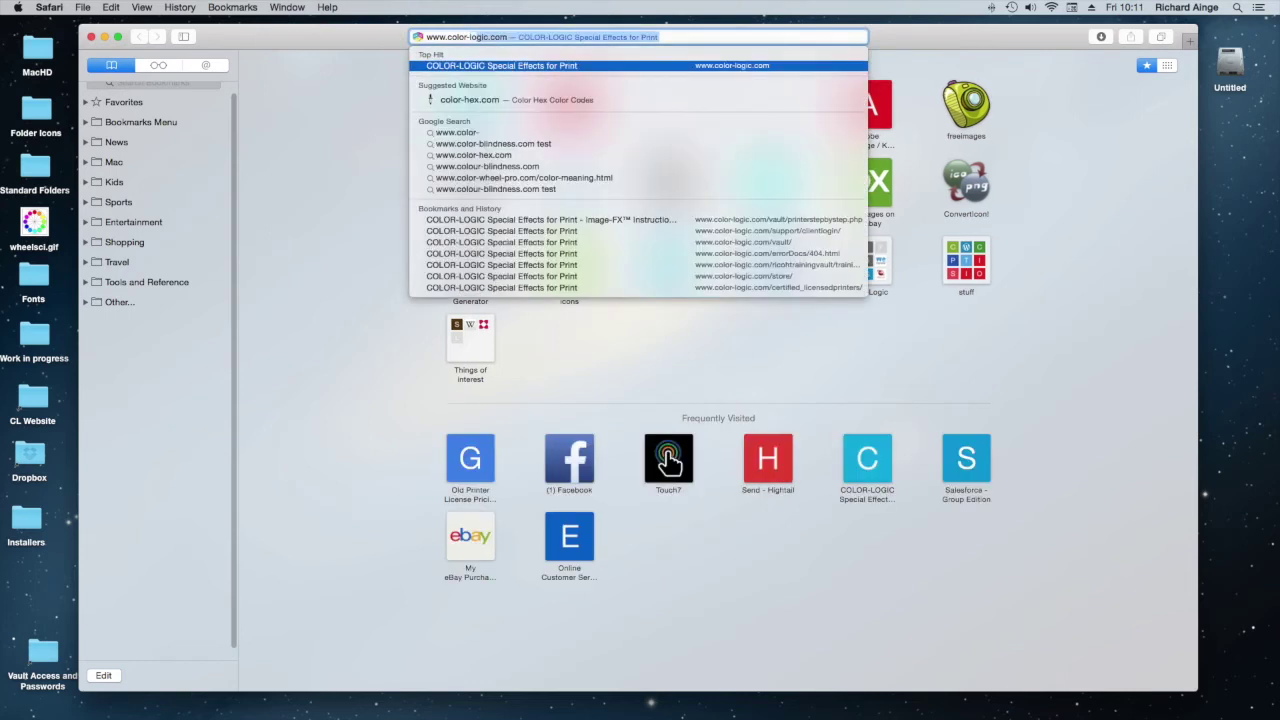
type(".com/ri")
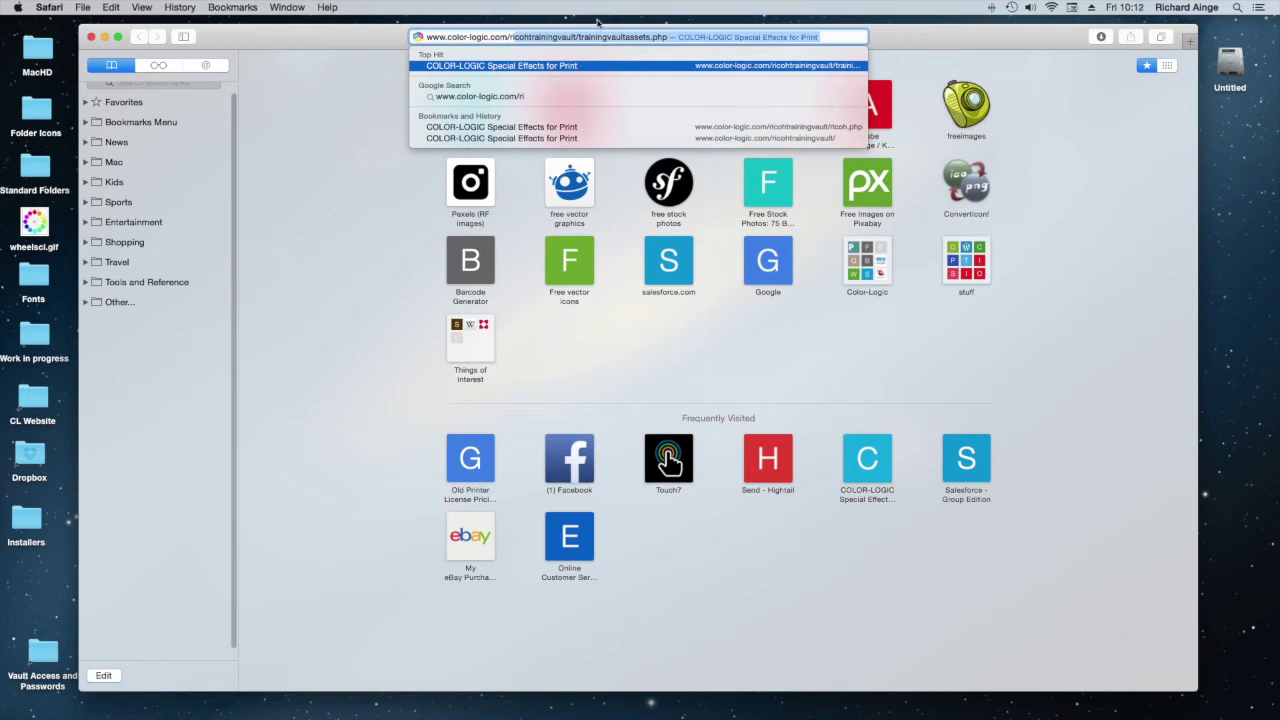
key("Delete")
type("c")
key("Right")
key("alt+shift+Left")
key("alt+shift+Left")
key("BackSpace")
key("Return")
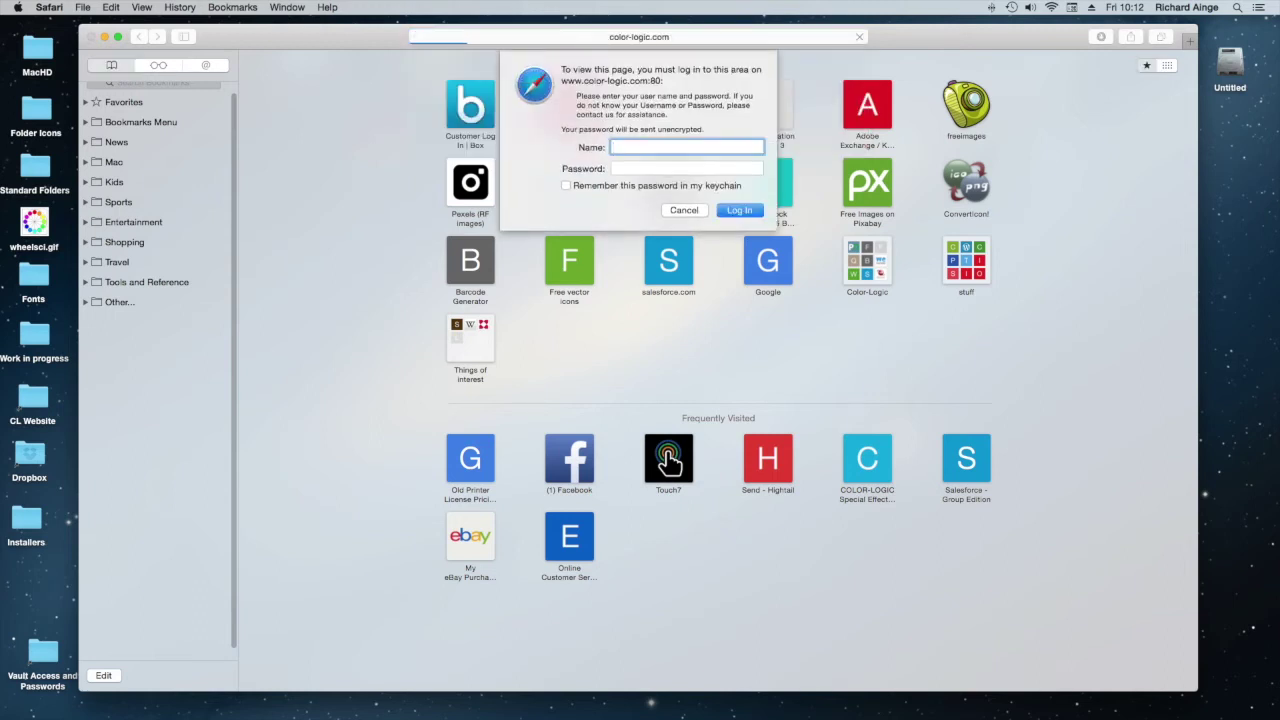
Log in with the account username and password, then enter the vault and agree to its copyright notice.
type("rainge")
key("Tab")
type("••••")
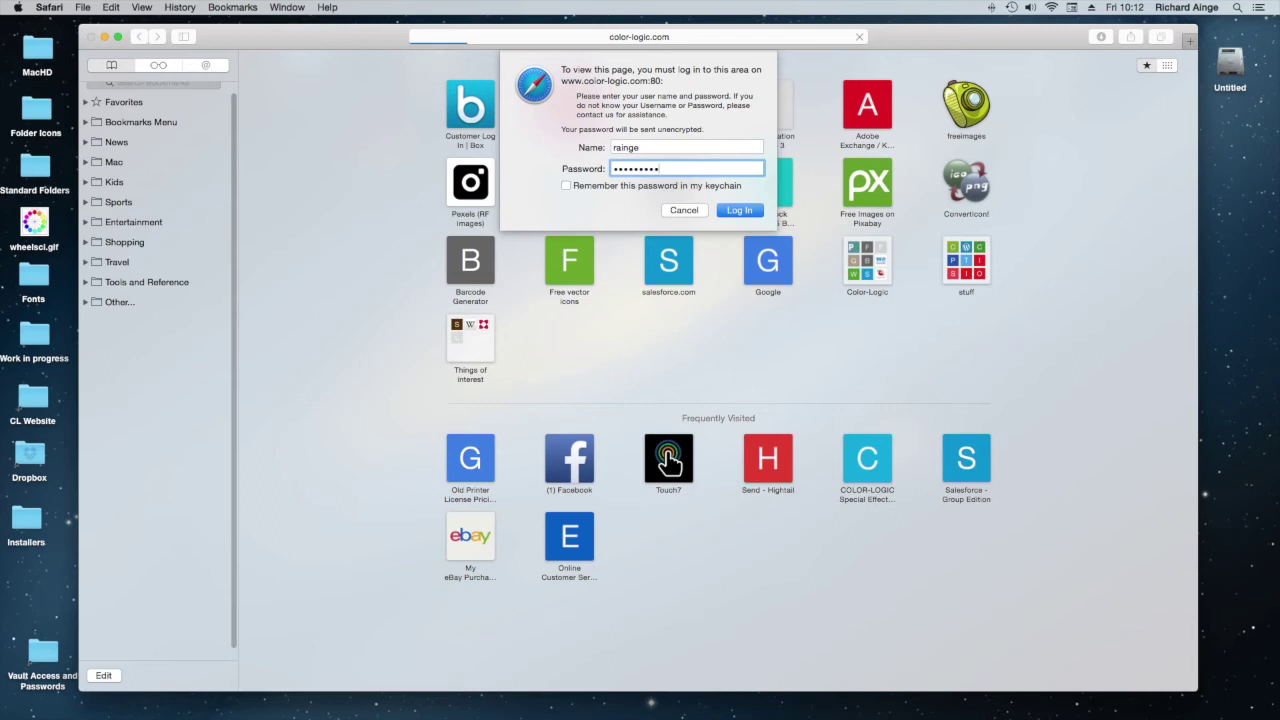
key("Return")
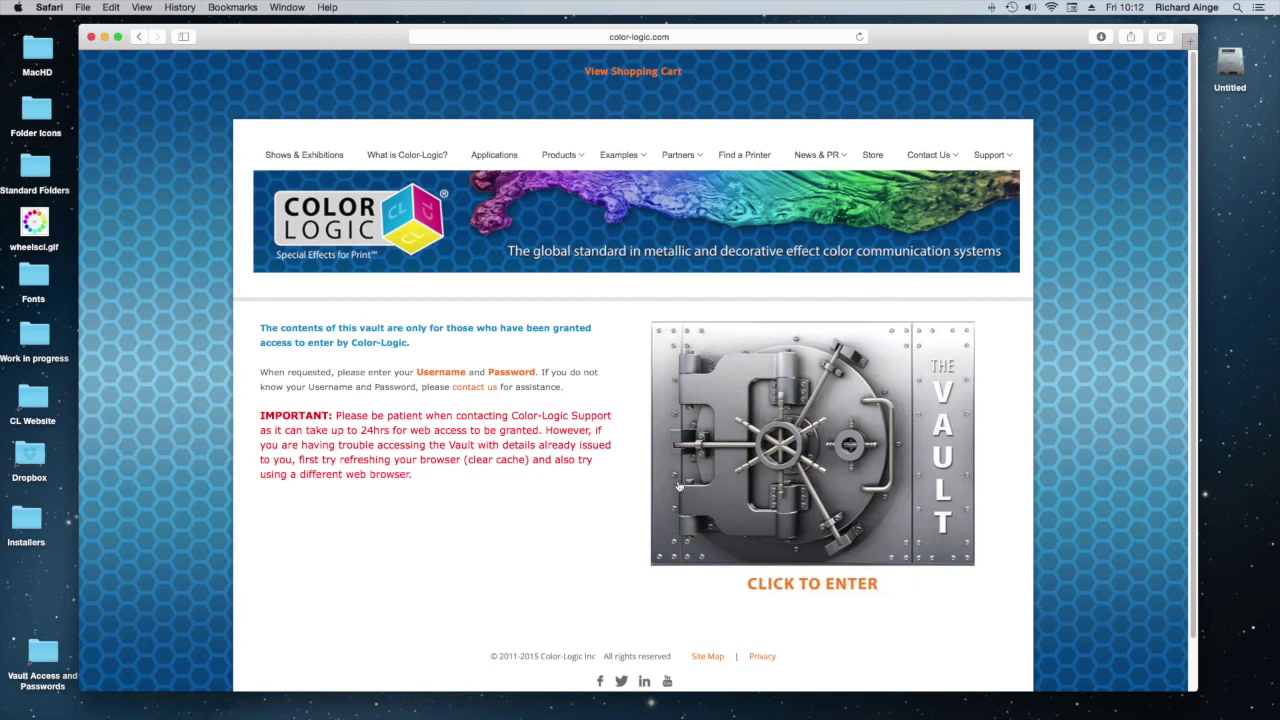
left_click(821, 437)
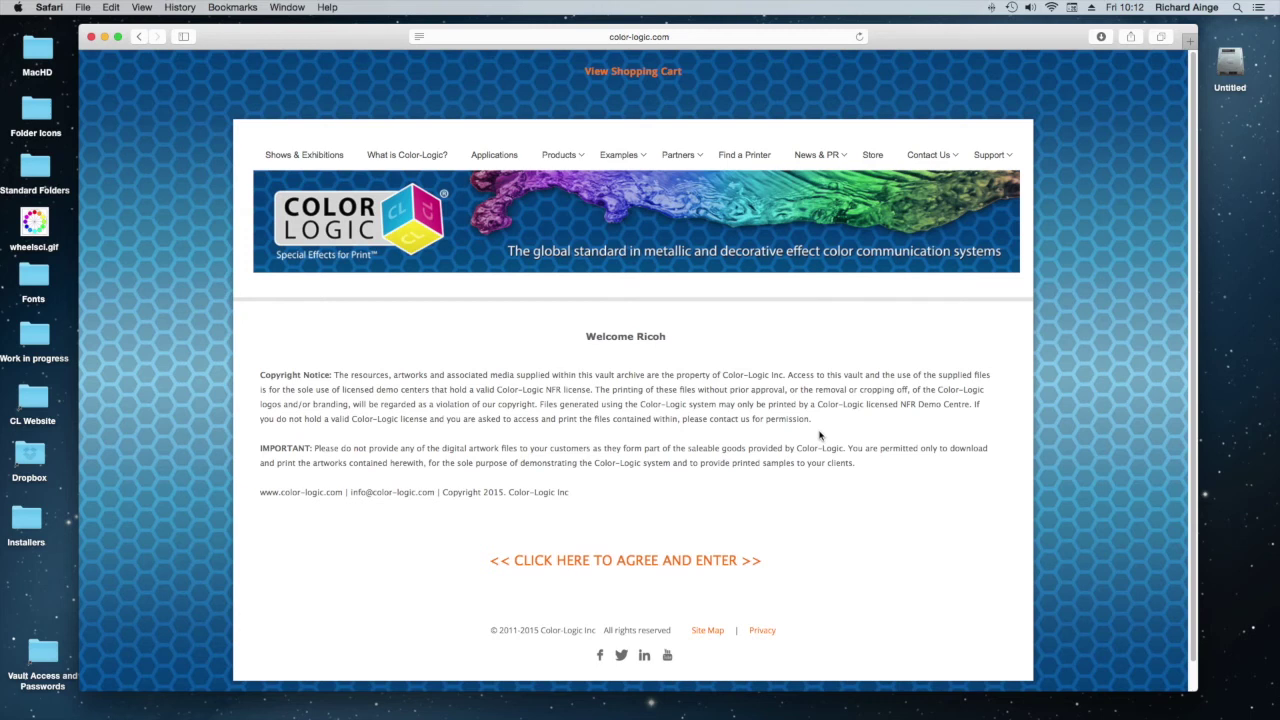
left_click(685, 570)
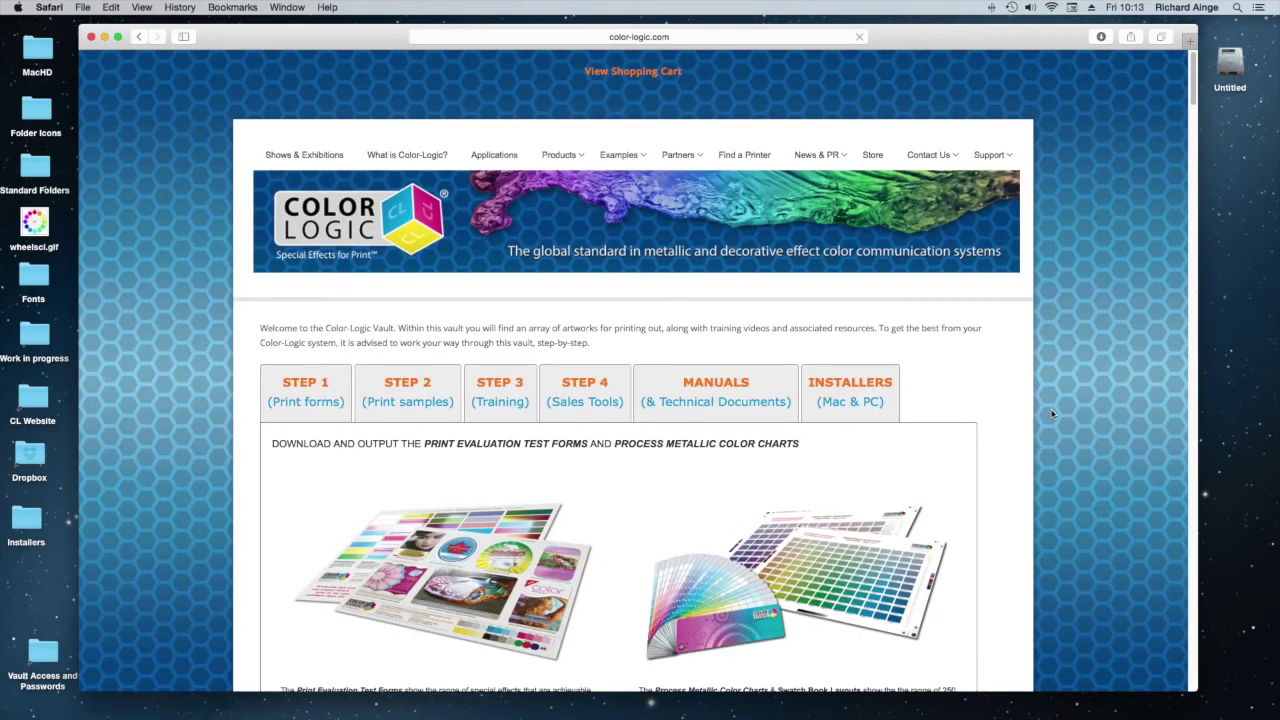
Show the vault's Step 1 (Print forms) section and review the print evaluation test forms and color chart downloads.
left_click(298, 400)
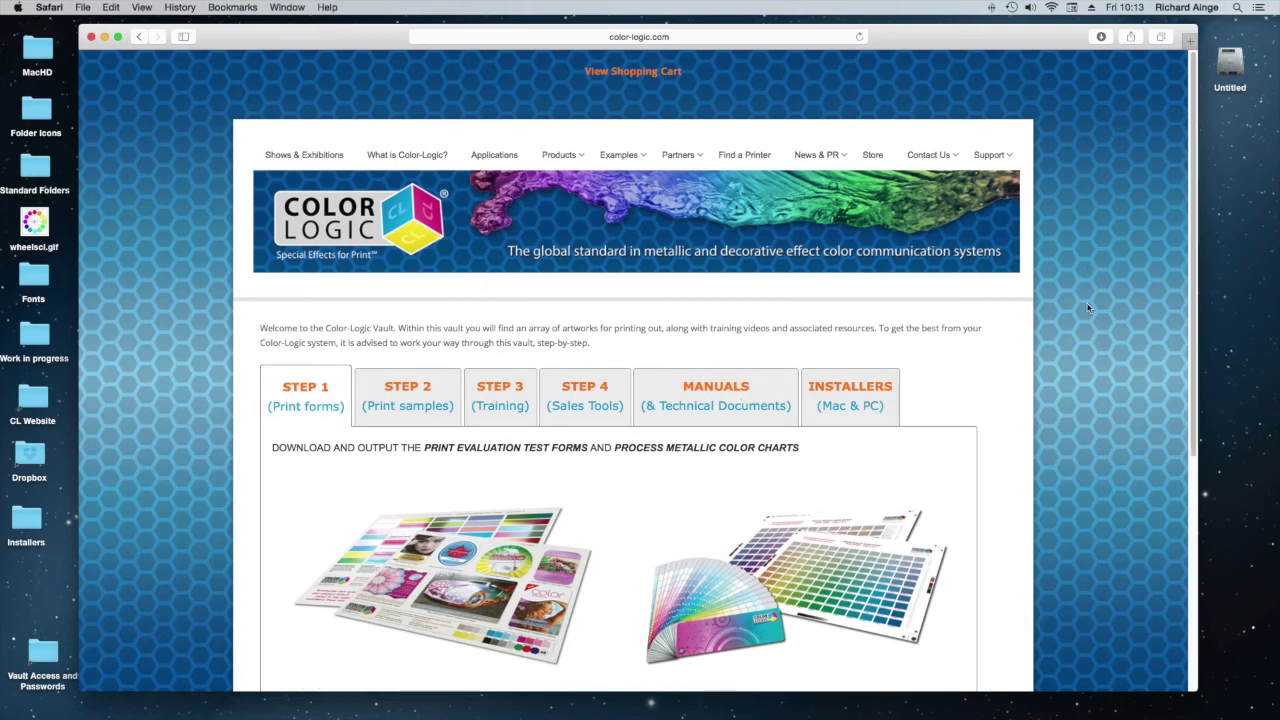
scroll(995, 349, "down", 2)
scroll(1008, 325, "down", 3)
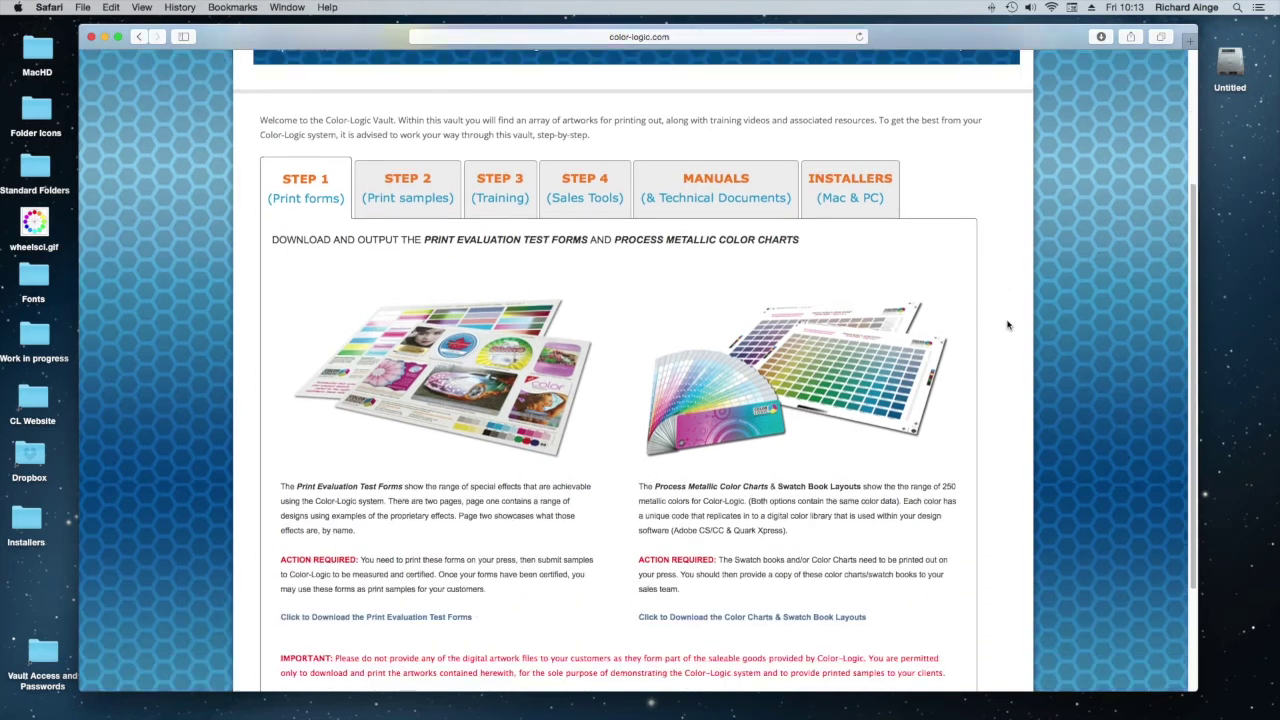
scroll(1008, 325, "down", 1)
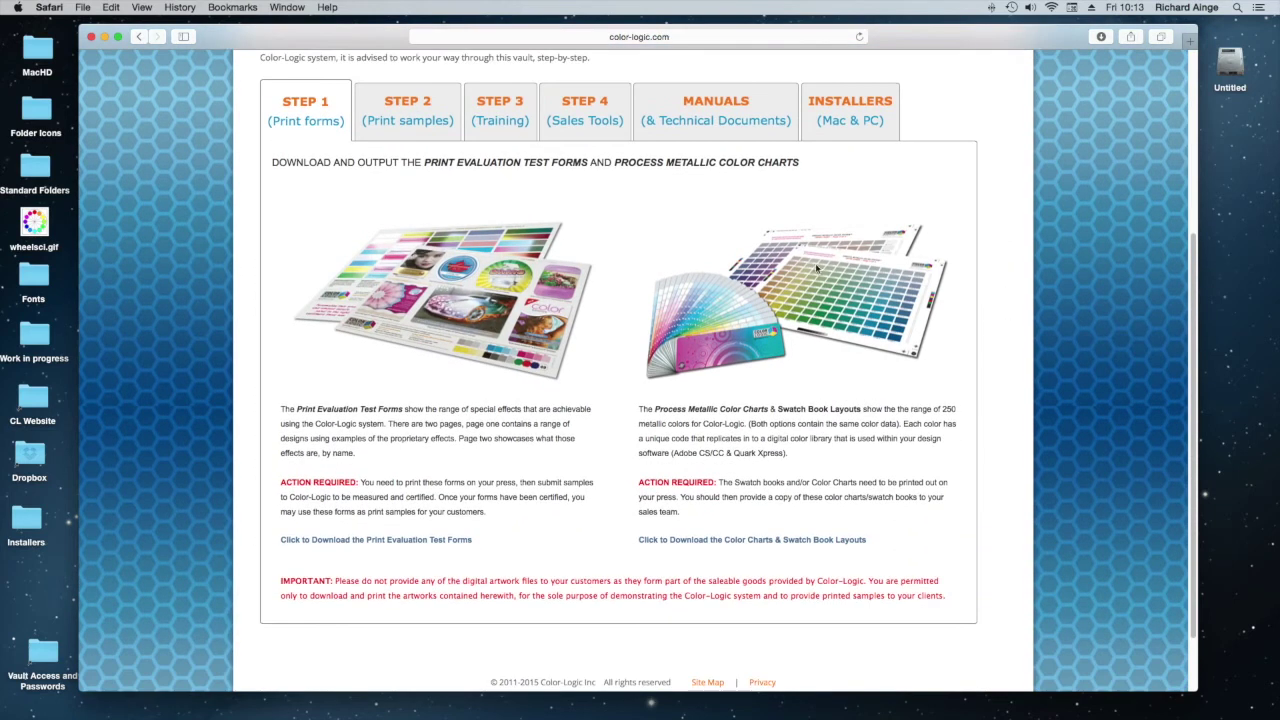